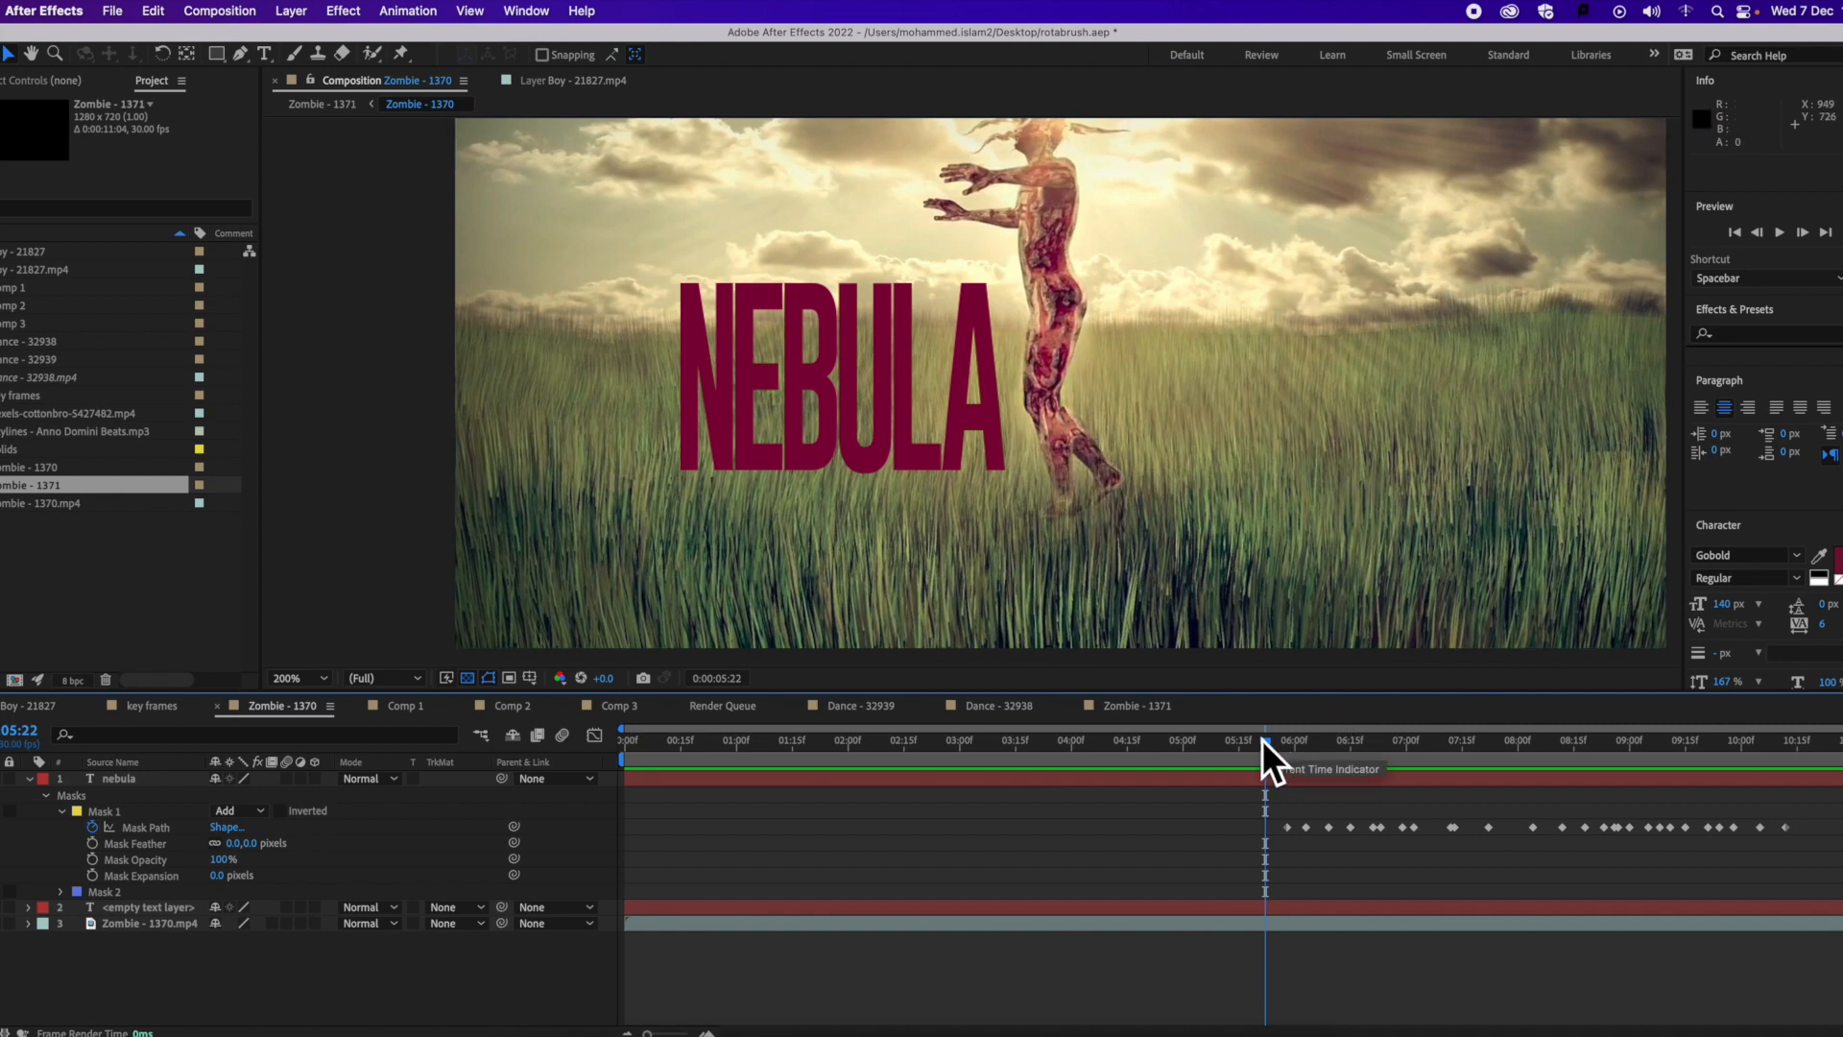
Step: Play and scrub the finished Zombie - 1370 composition to review the NEBULA text's reveal, and collapse the nebula layer
{"action": "key", "text": "space"}
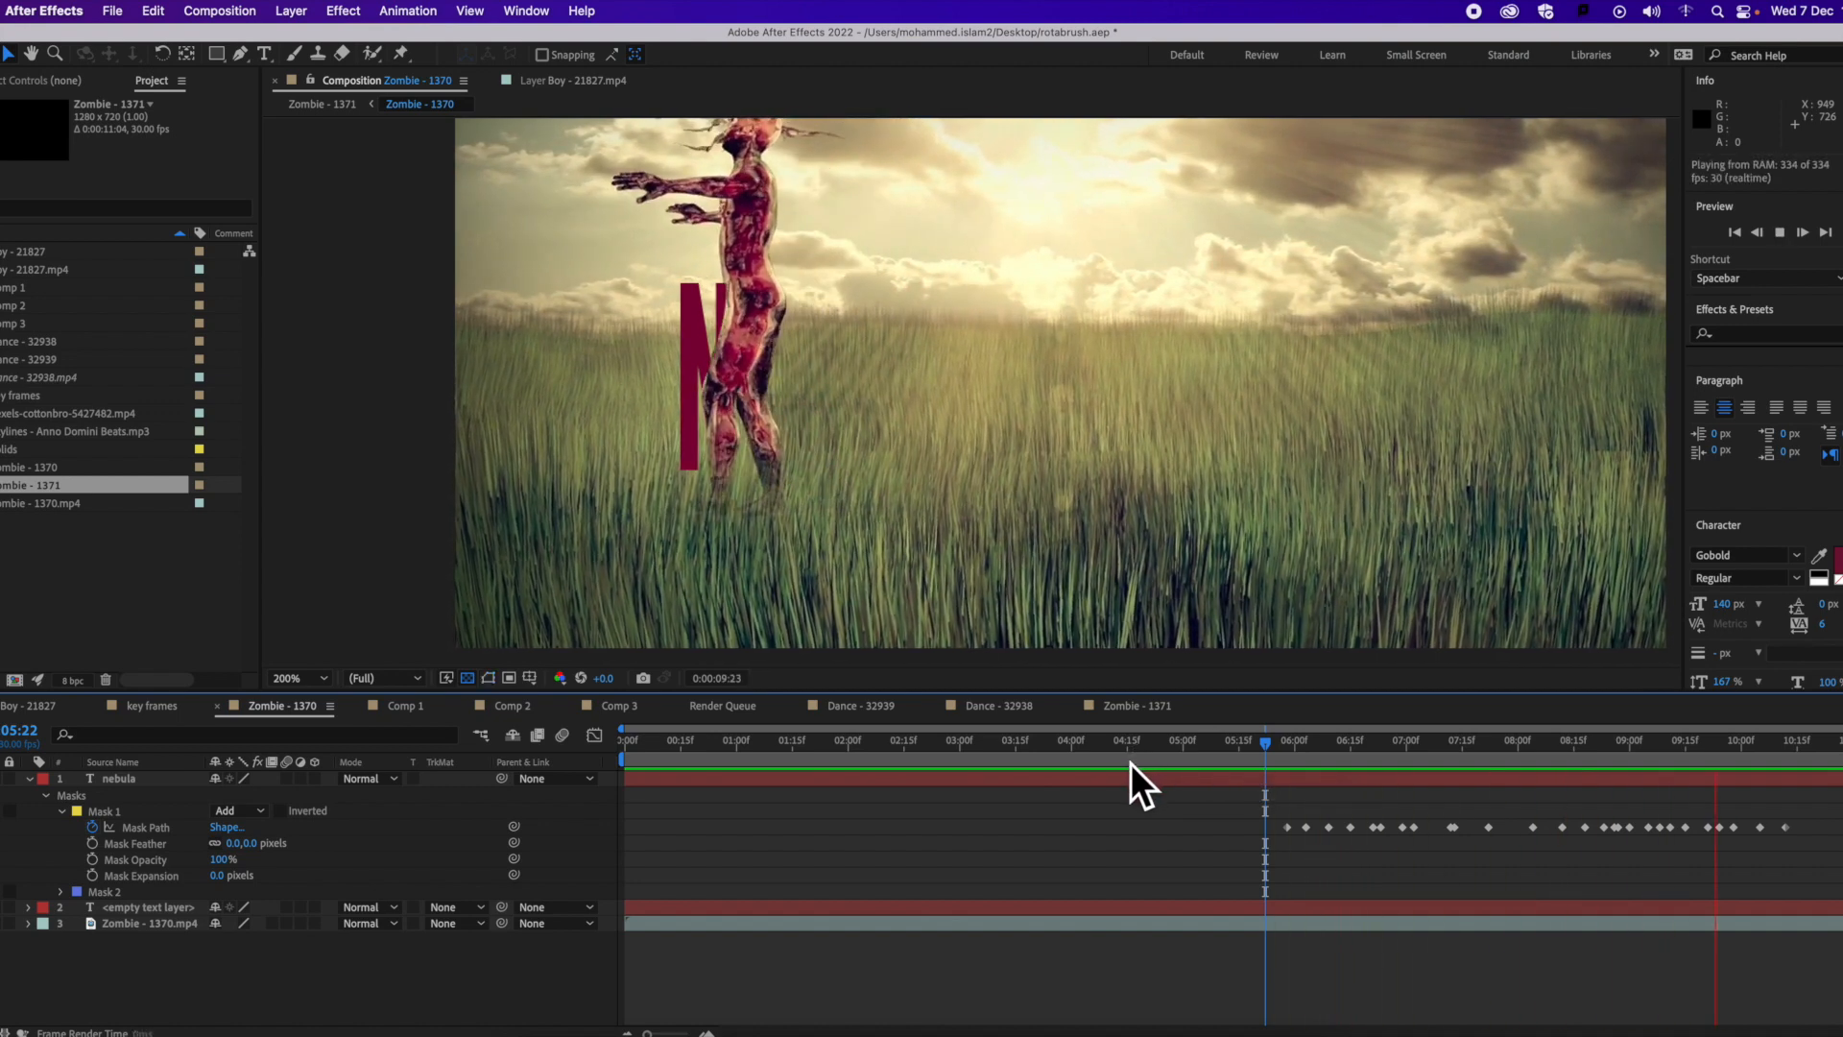
{"action": "key", "text": "space"}
{"action": "left_click_drag", "start_coordinate": [1837, 742], "coordinate": [1273, 813]}
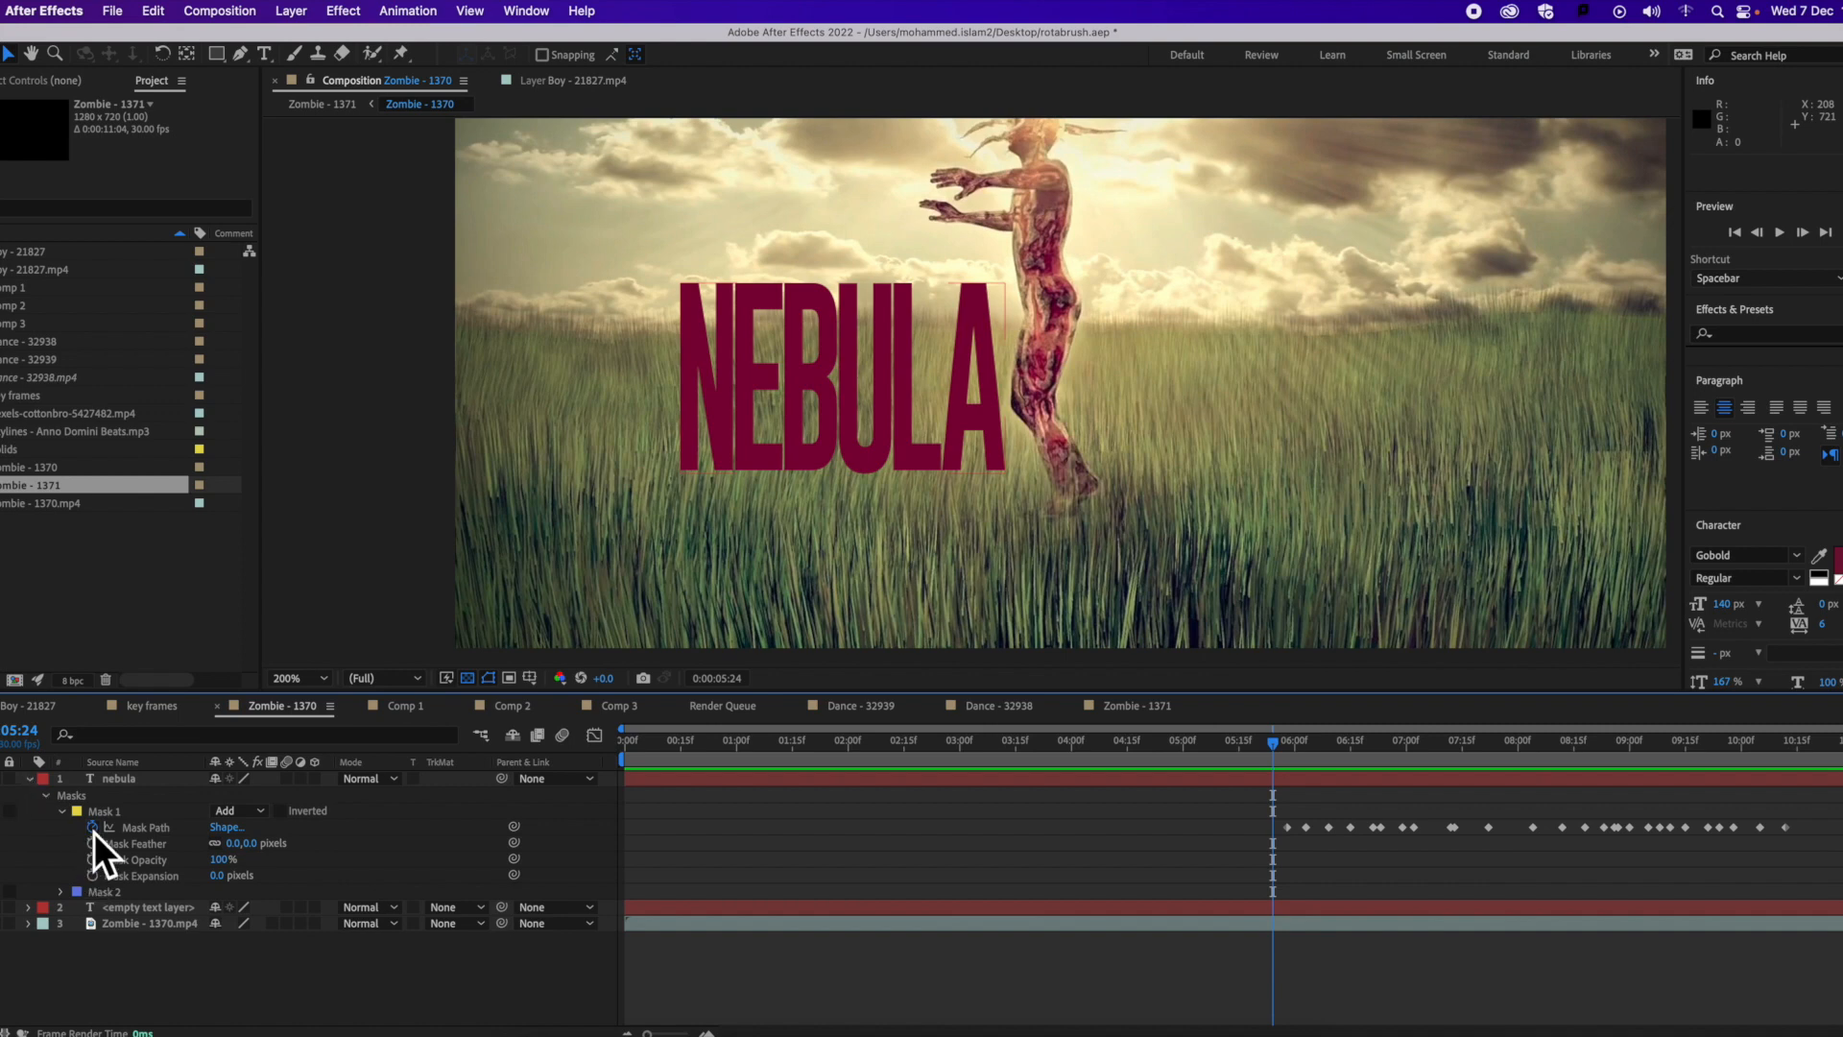
{"action": "left_click", "coordinate": [27, 779]}
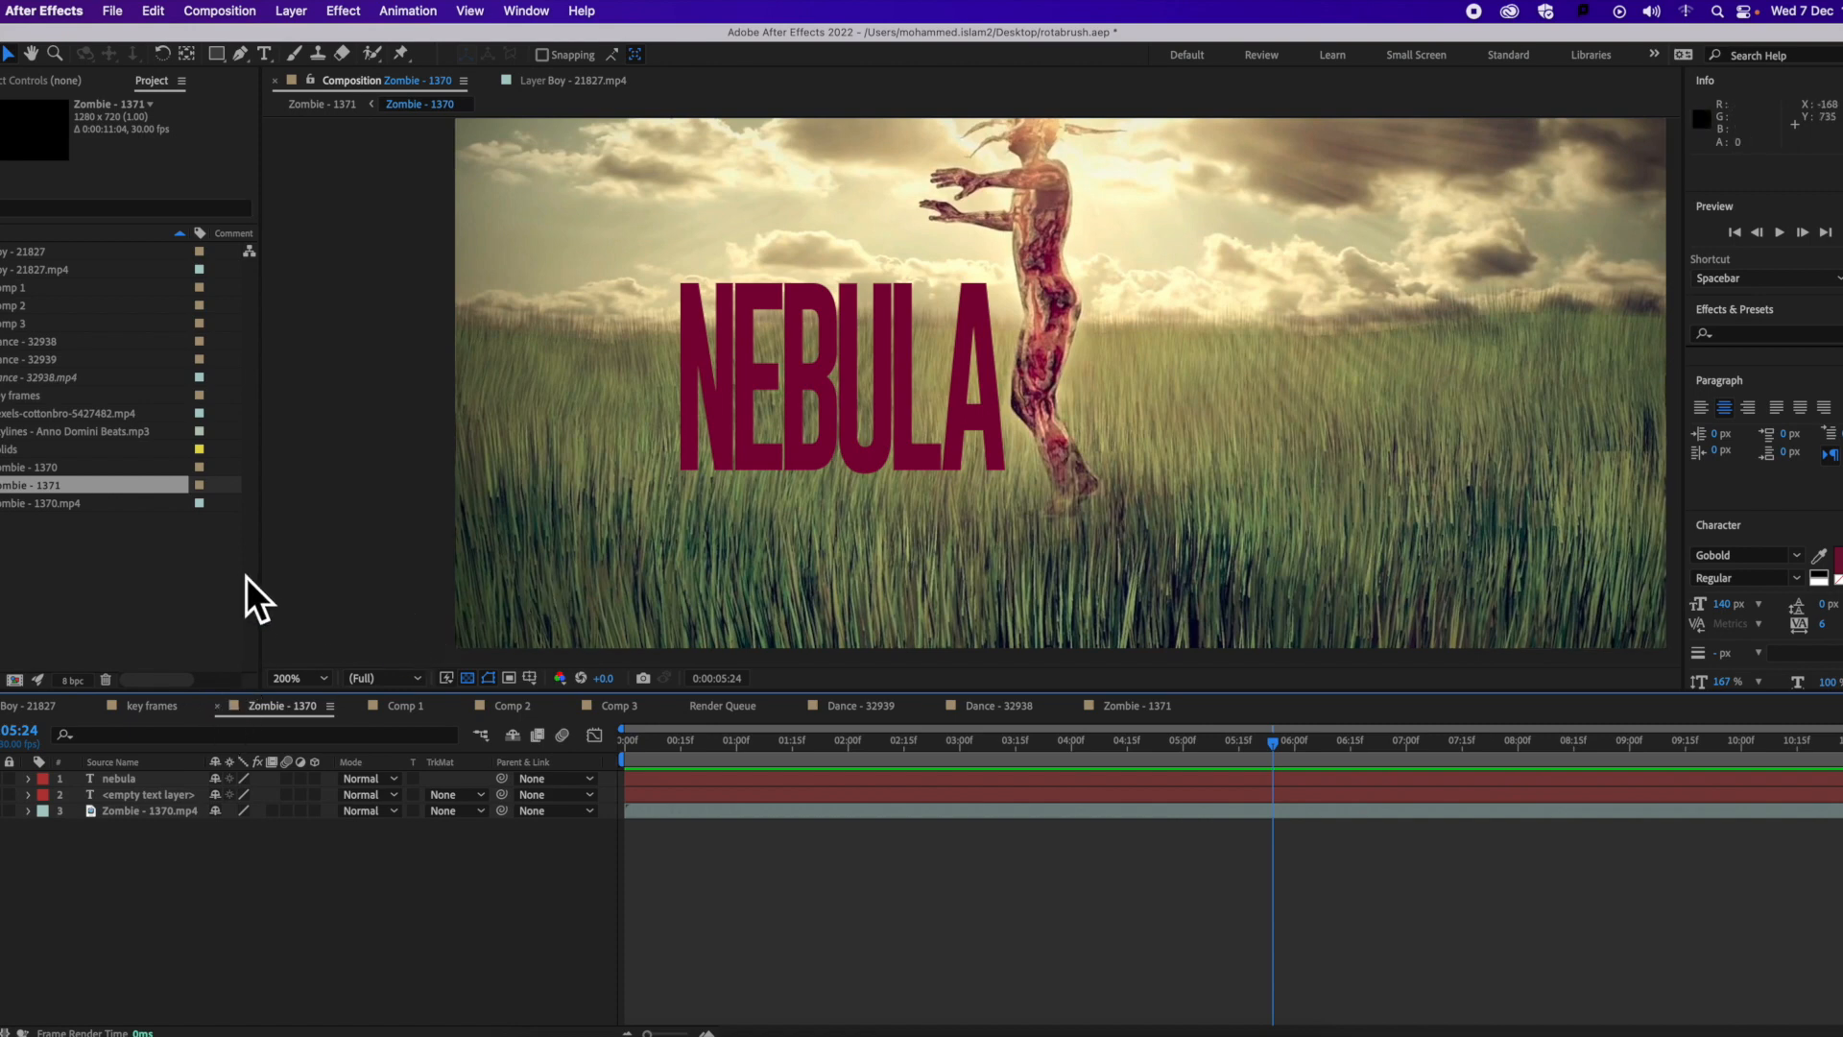
Step: Create a new composition with the default settings
{"action": "left_click", "coordinate": [200, 5]}
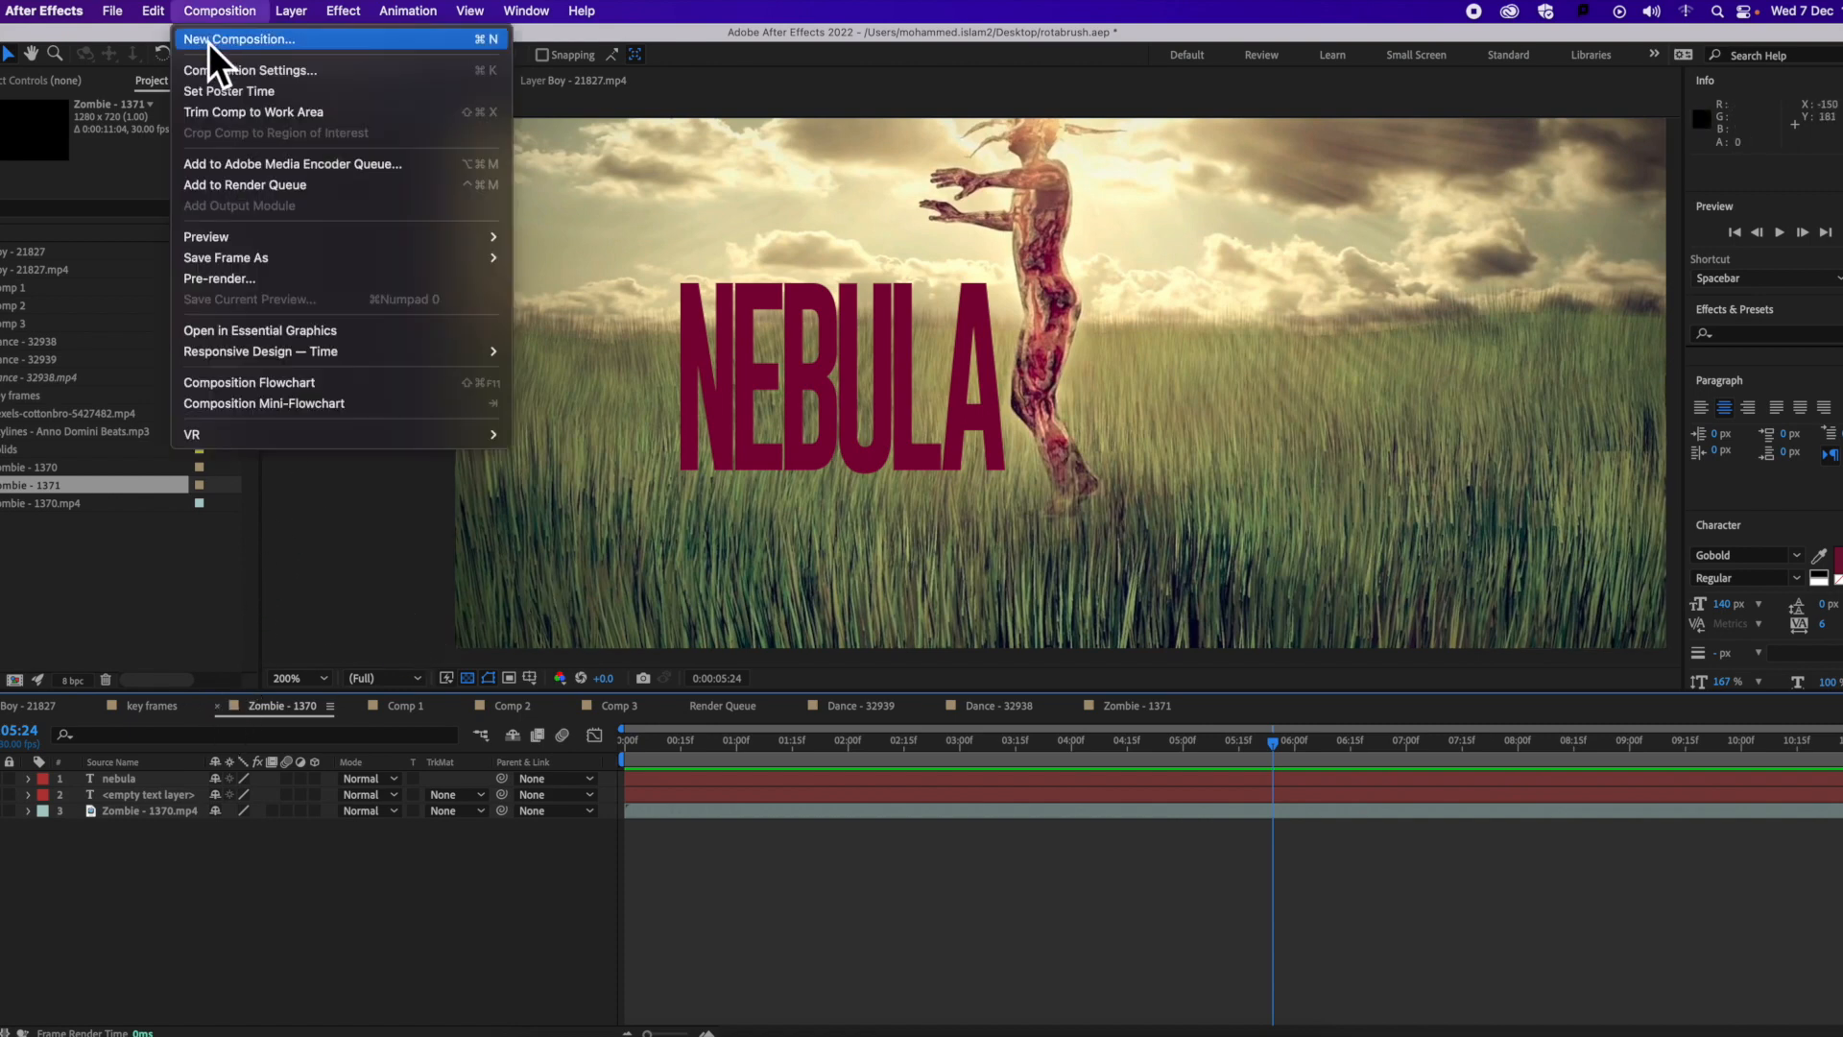
{"action": "left_click", "coordinate": [209, 39]}
{"action": "left_click", "coordinate": [1031, 749]}
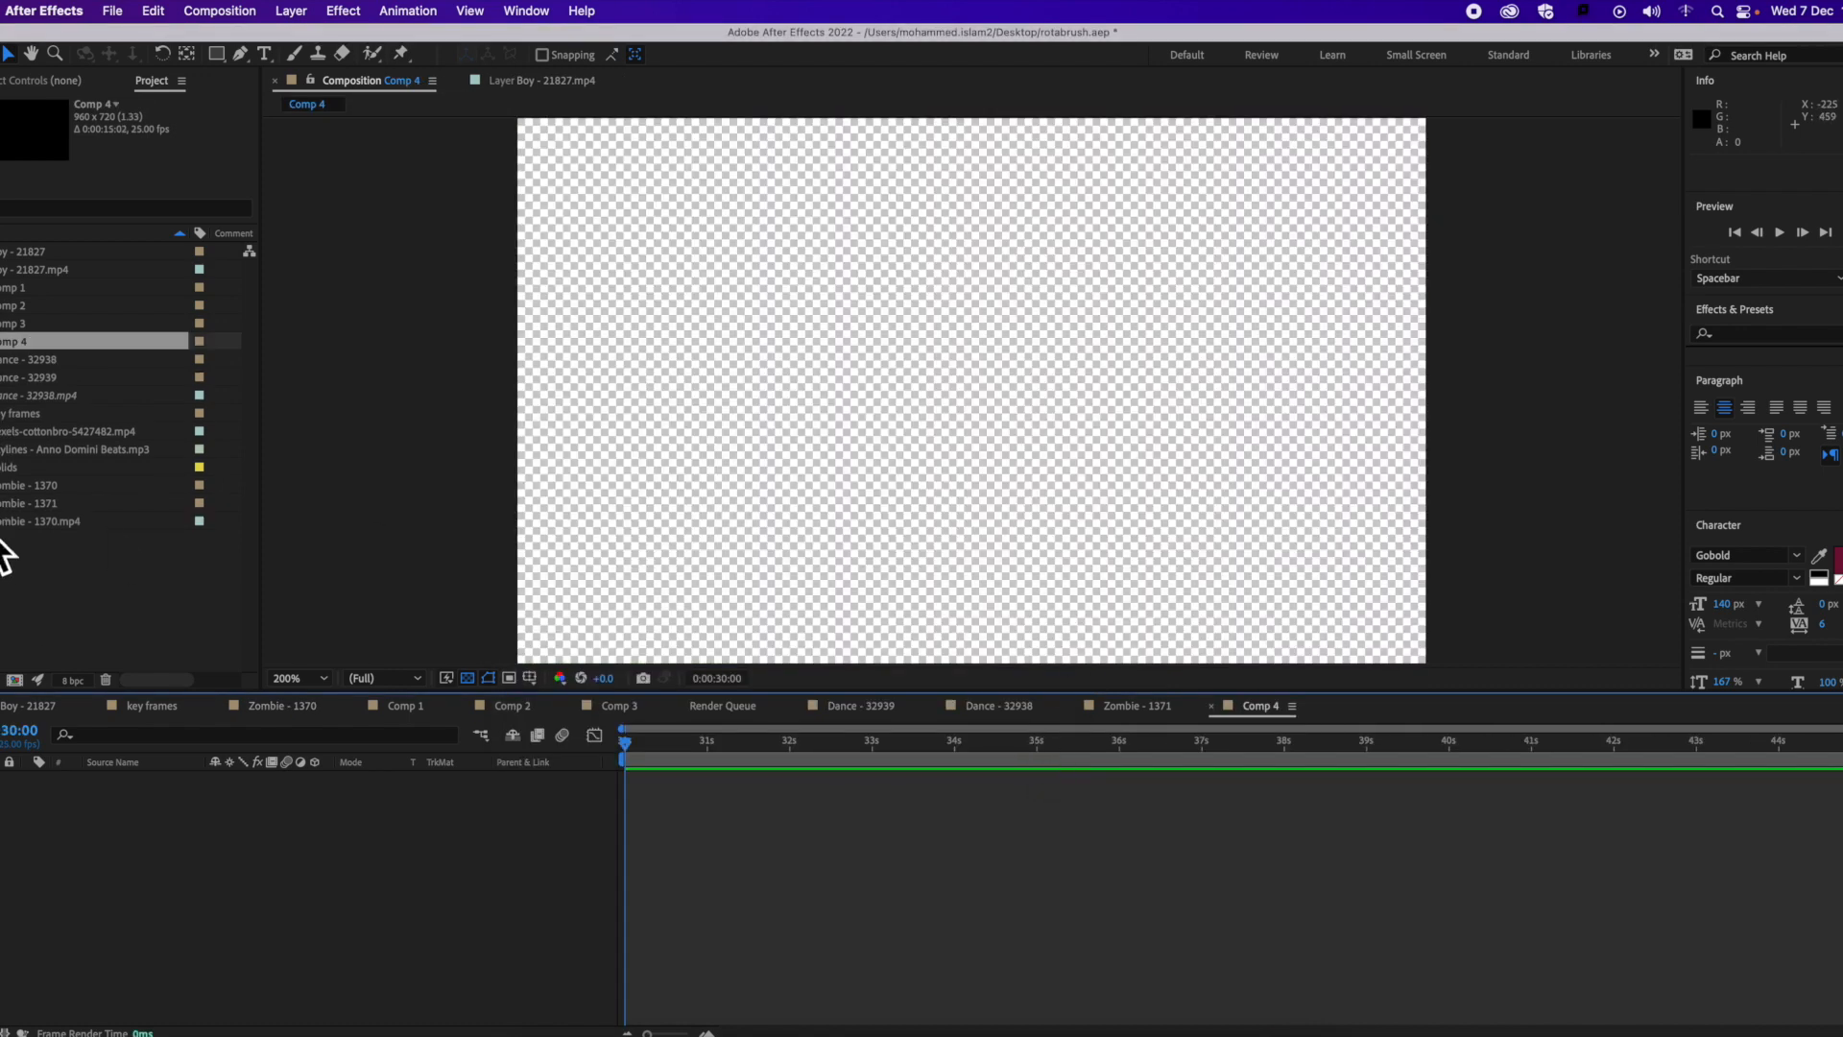
{"action": "left_click_drag", "start_coordinate": [19, 484], "coordinate": [1008, 377]}
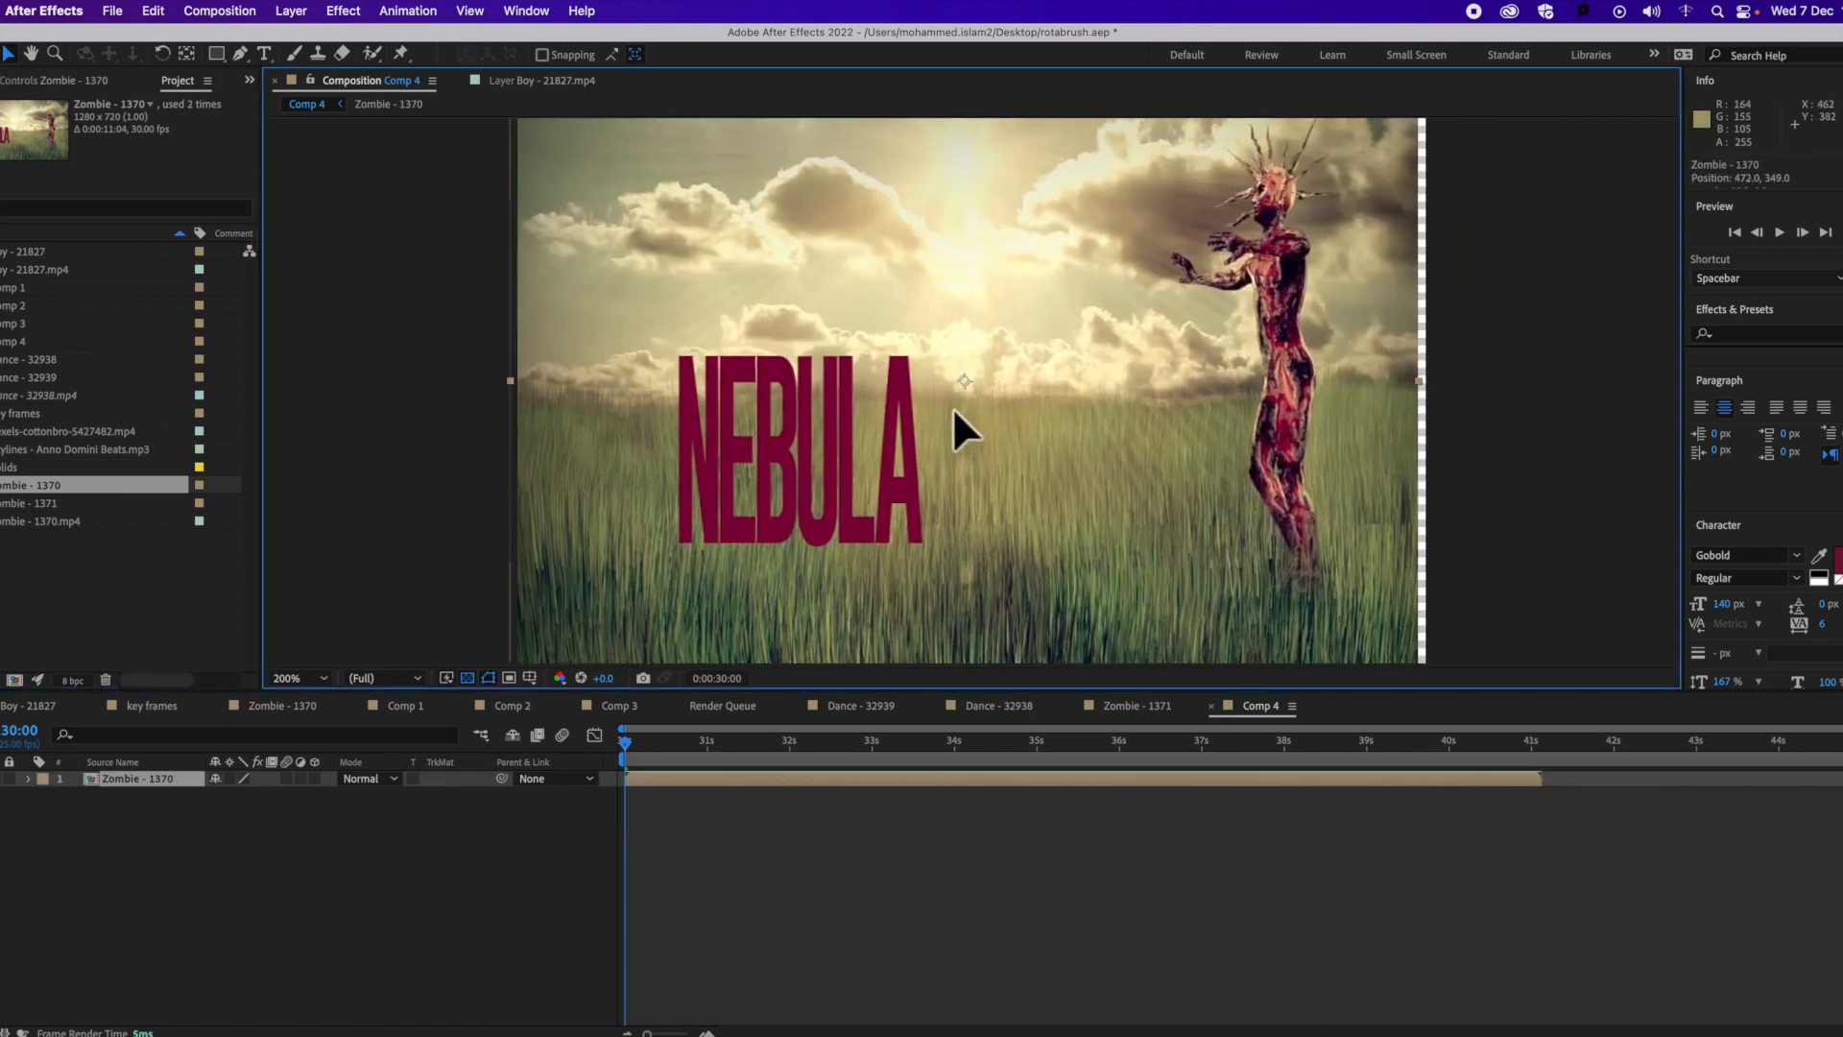
{"action": "key", "text": "Delete"}
{"action": "left_click_drag", "start_coordinate": [39, 503], "coordinate": [878, 365]}
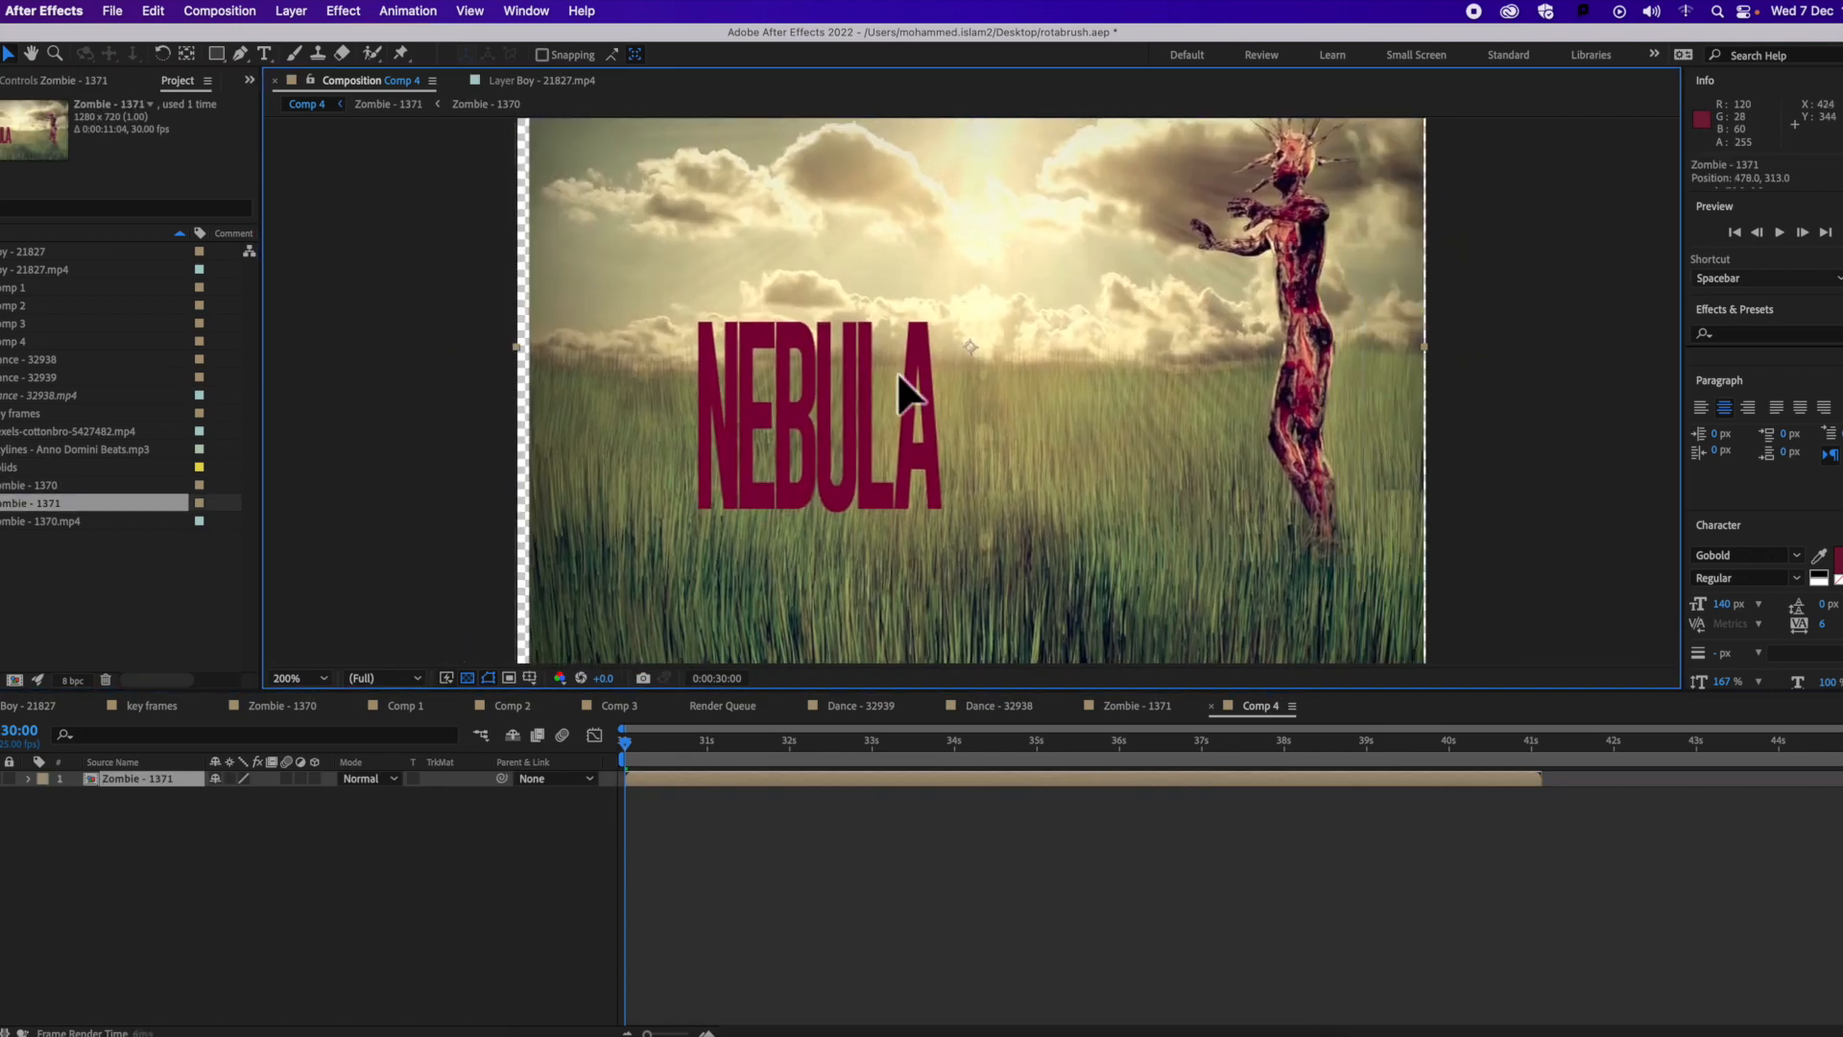
{"action": "key", "text": "Delete"}
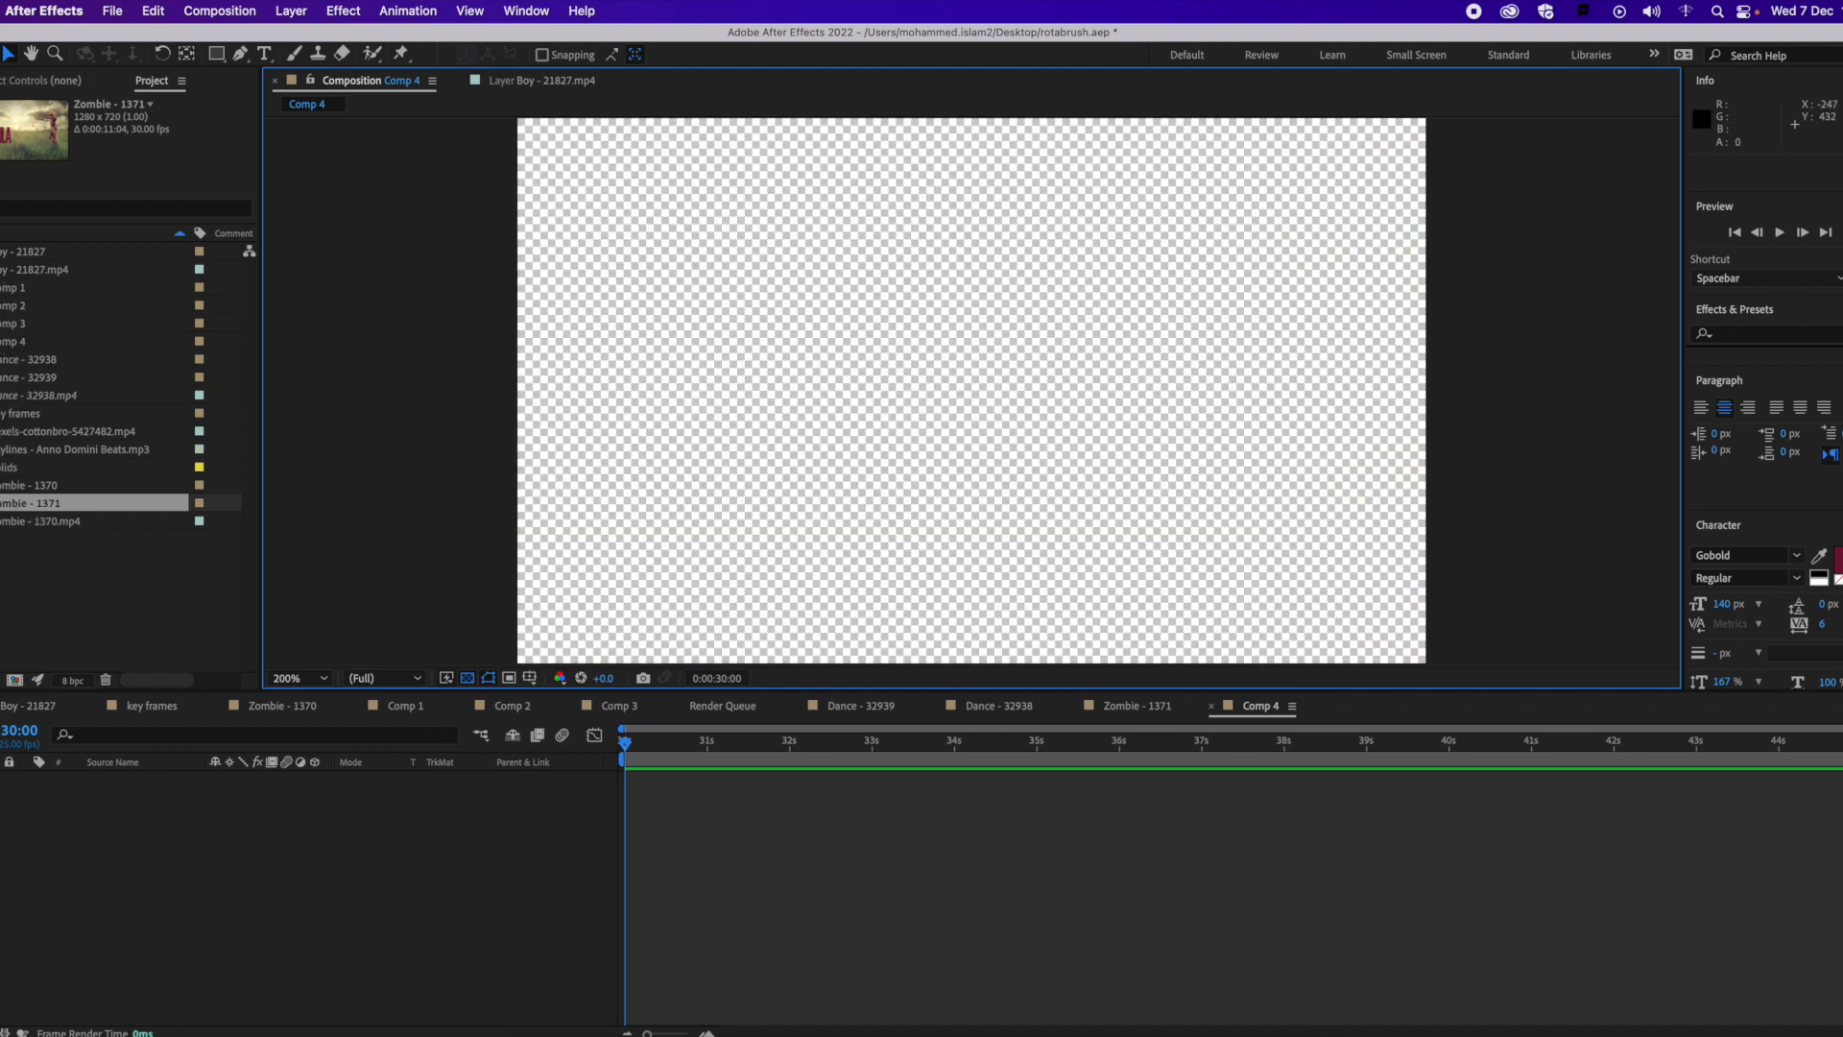
{"action": "left_click_drag", "start_coordinate": [29, 252], "coordinate": [815, 363]}
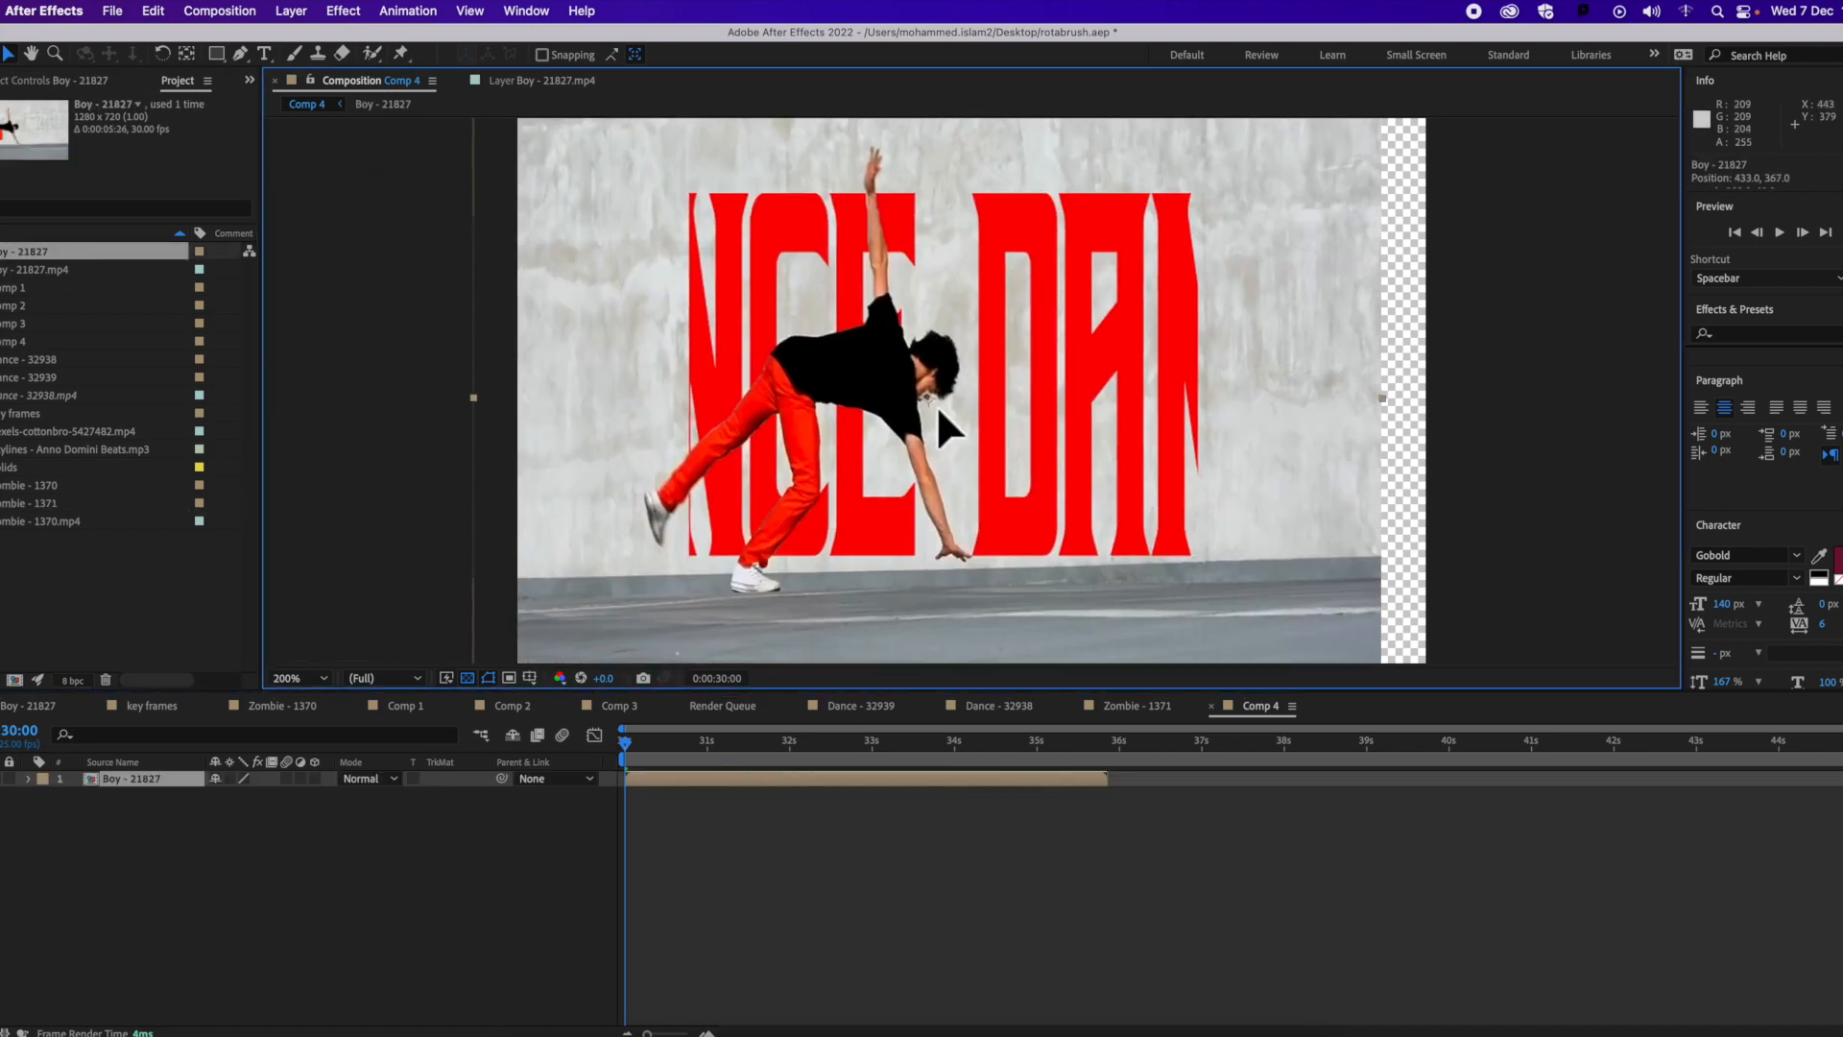
{"action": "key", "text": "Delete"}
Step: Place the Zombie - 1370.mp4 footage in the empty composition and preview its playback
{"action": "left_click_drag", "start_coordinate": [6, 522], "coordinate": [975, 413]}
{"action": "key", "text": "space"}
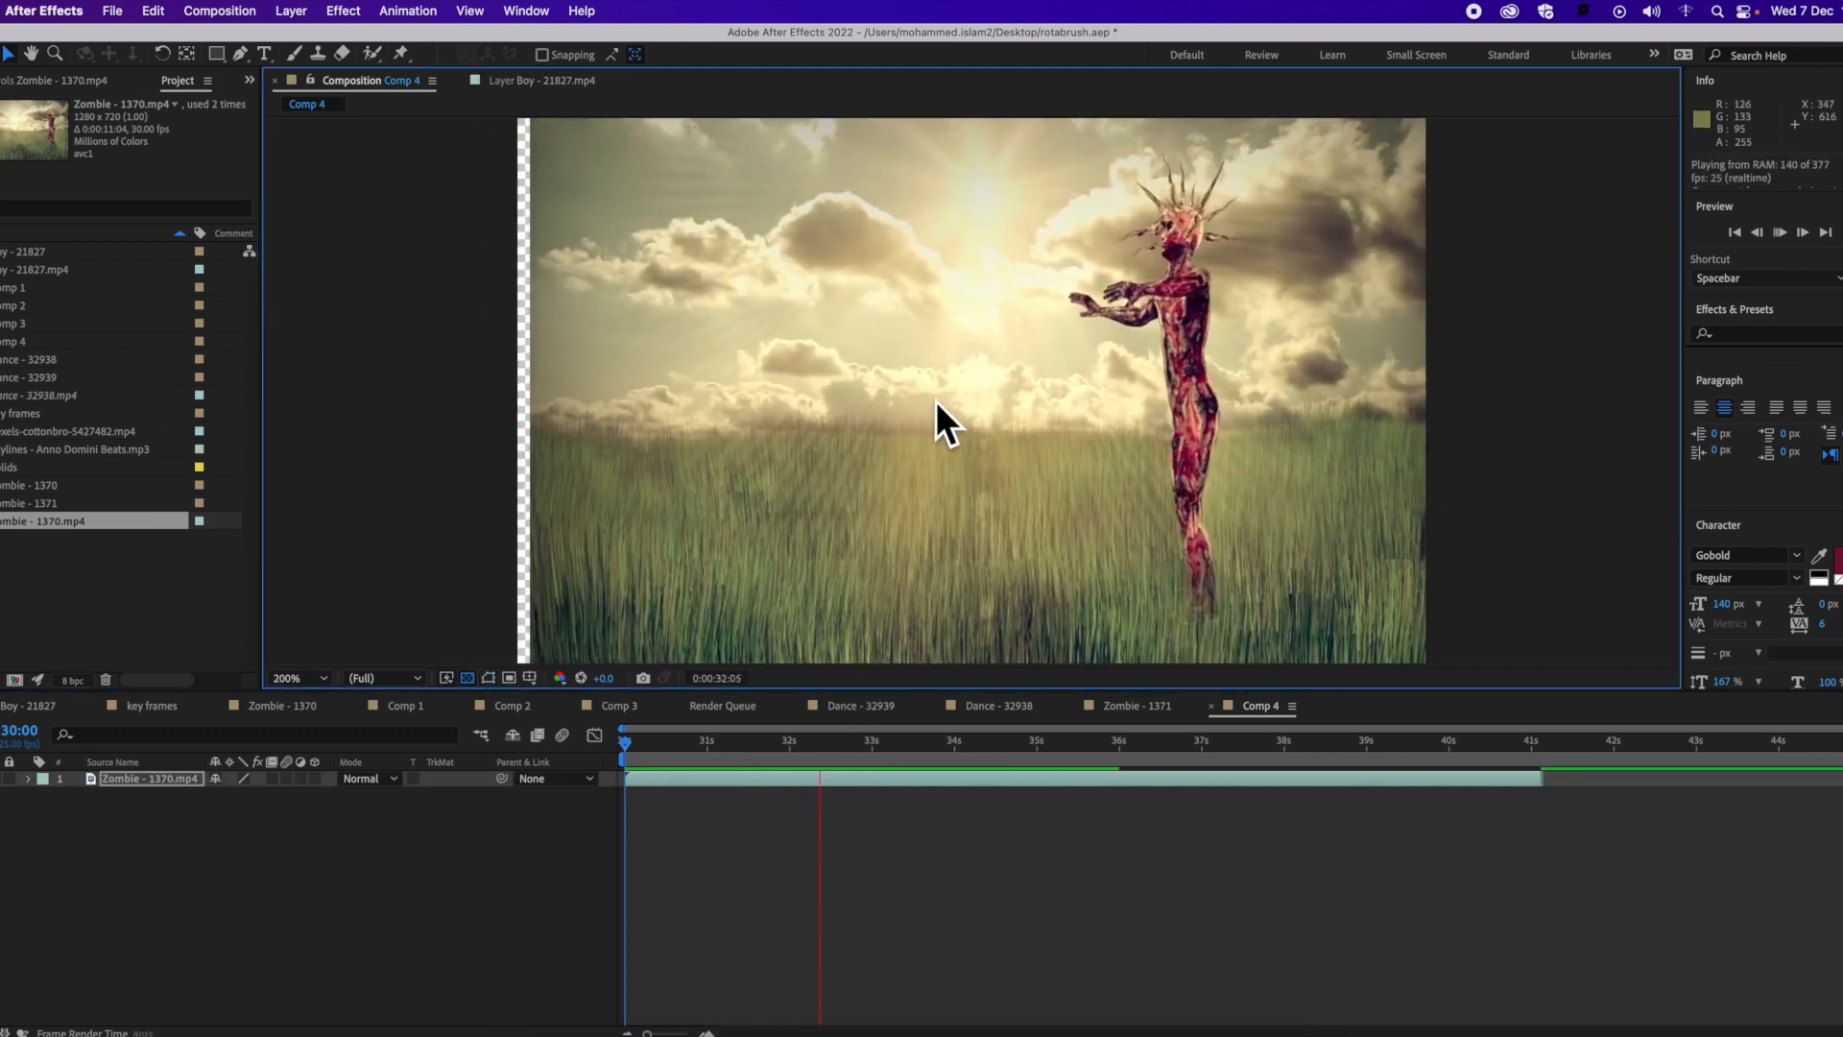
{"action": "key", "text": "space"}
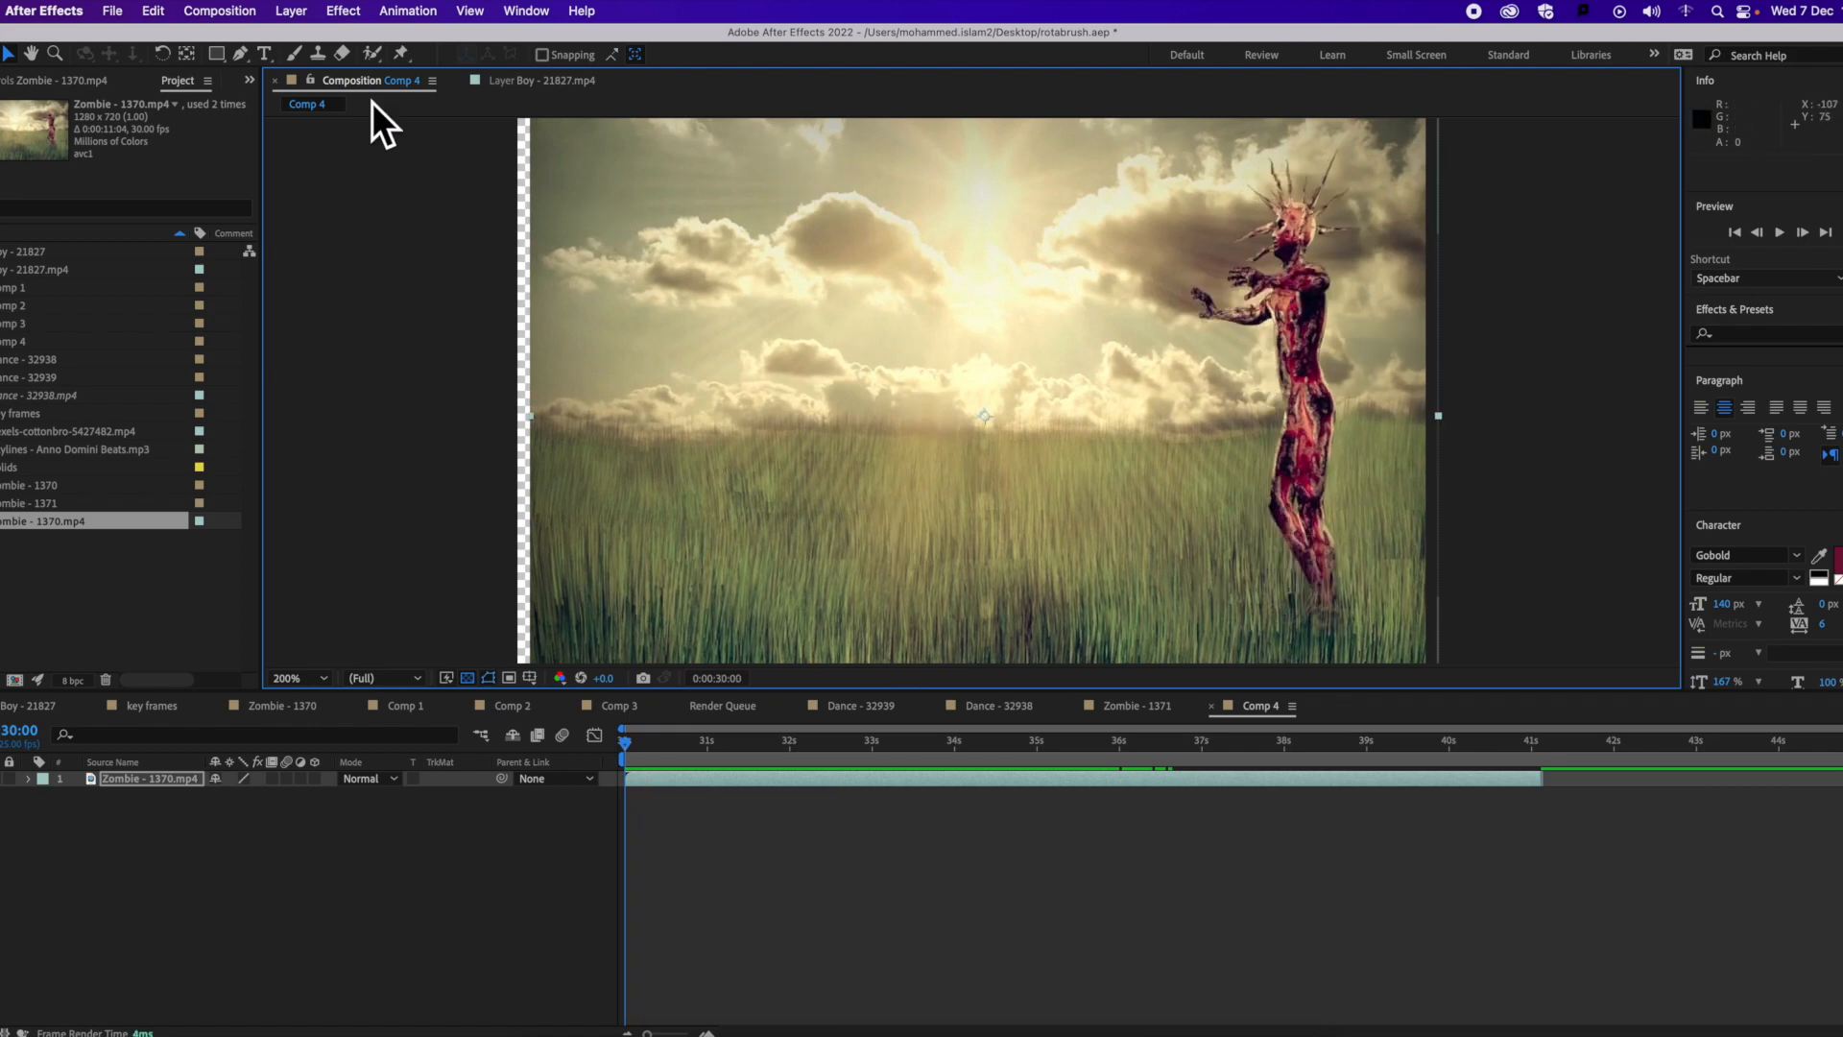
Step: Close the current composition and create a new one directly from the Zombie - 1370.mp4 footage
{"action": "key", "text": "super+w"}
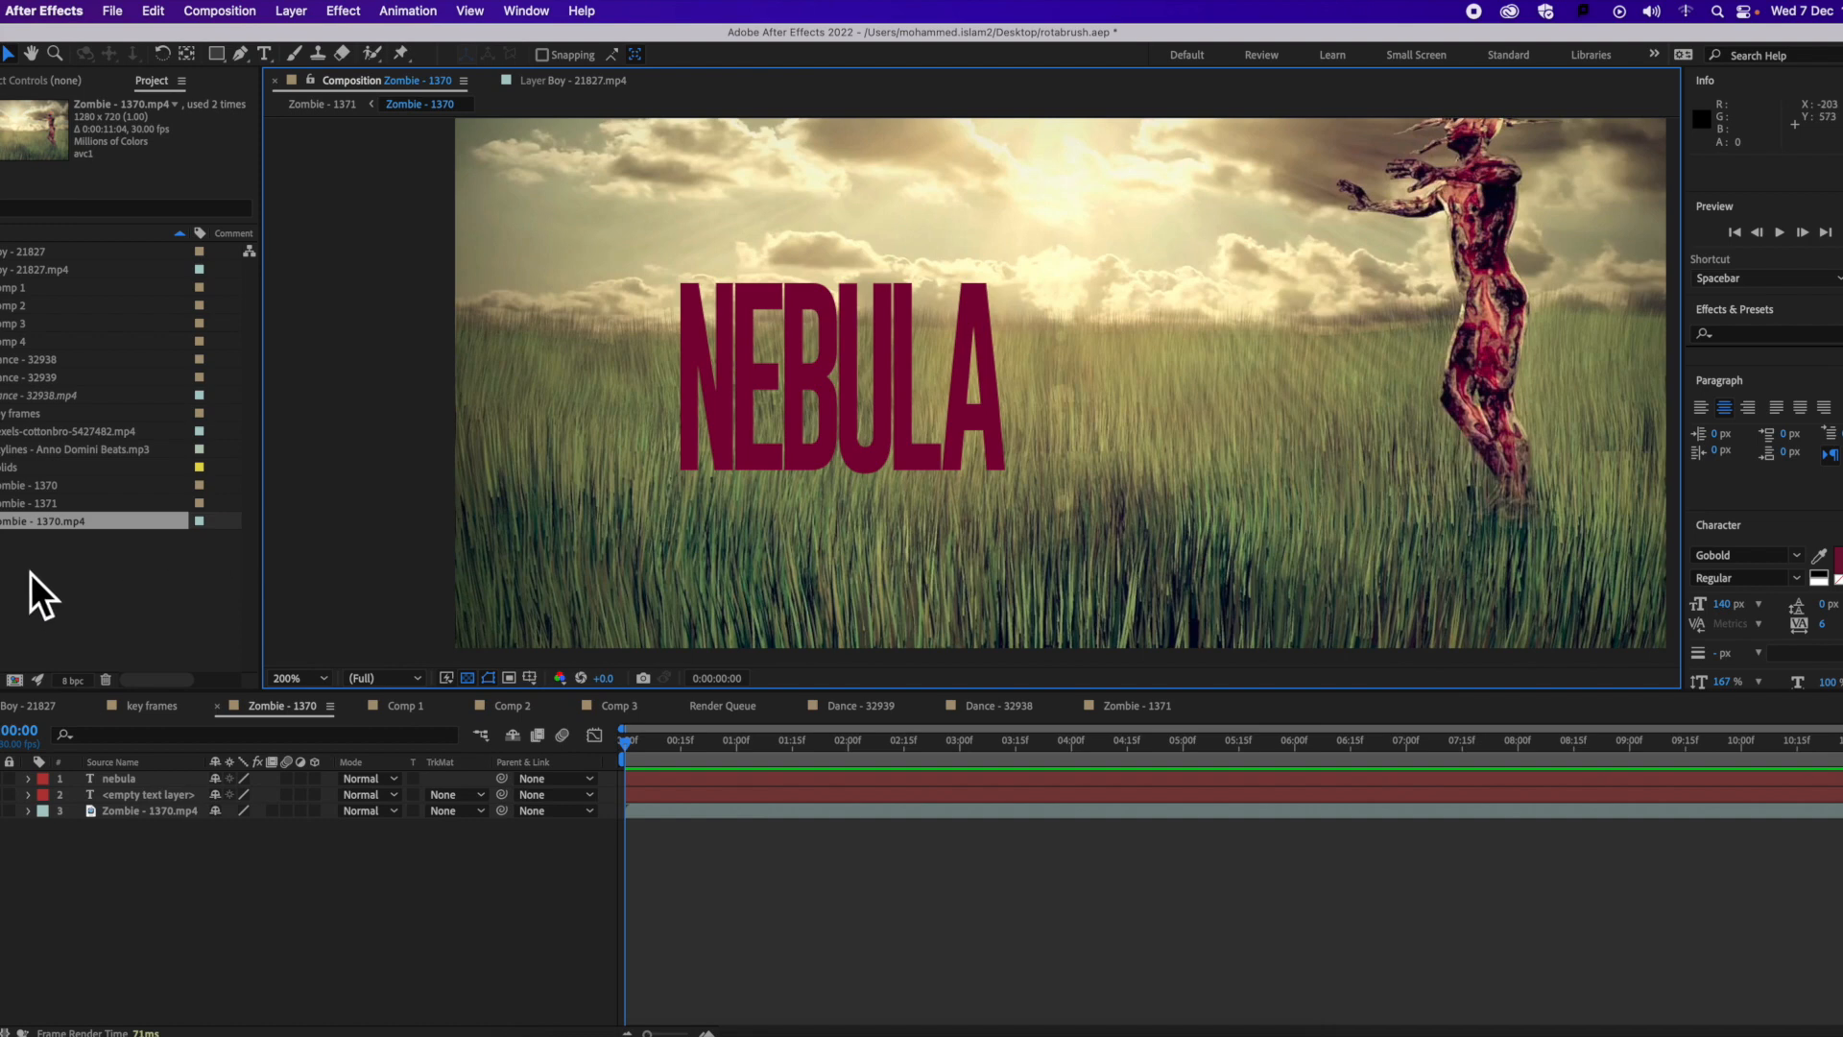
{"action": "left_click_drag", "start_coordinate": [0, 521], "coordinate": [14, 682]}
{"action": "left_click_drag", "start_coordinate": [2, 523], "coordinate": [14, 681]}
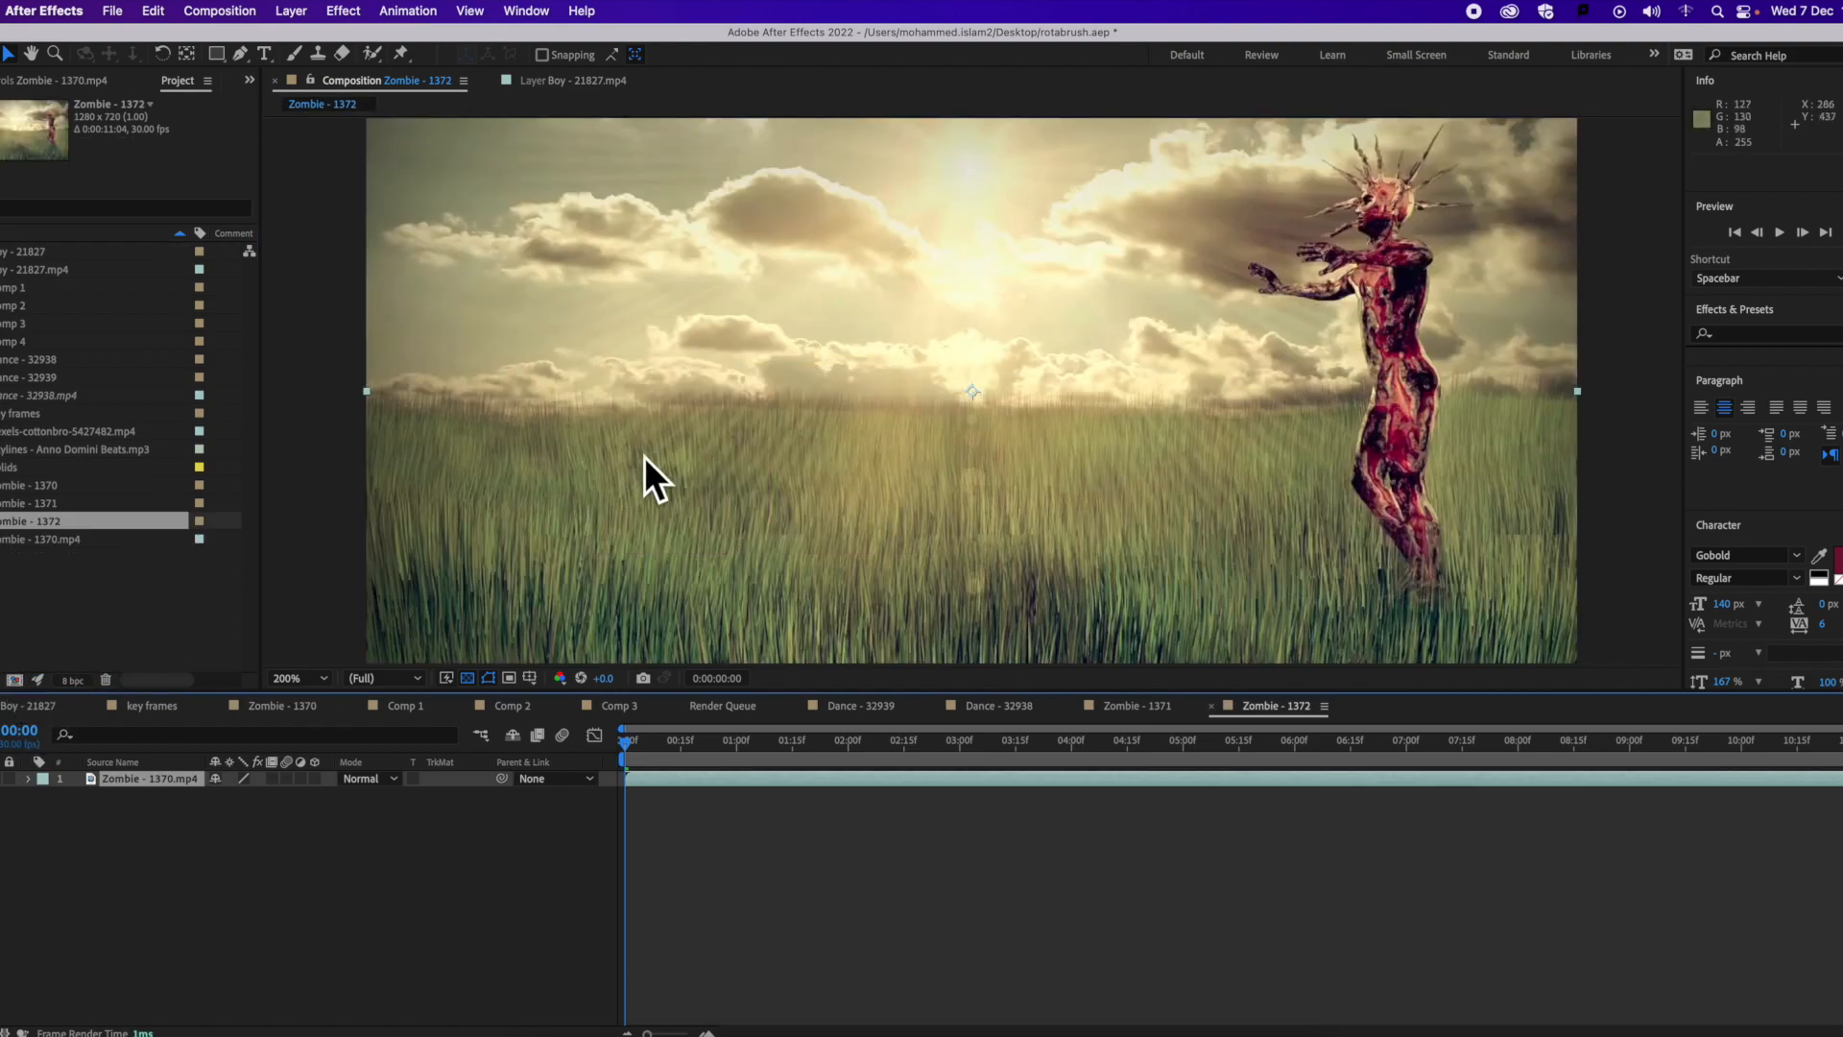
Step: Add a text layer reading "scared" over the grass field beside the zombie
{"action": "key", "text": "comma"}
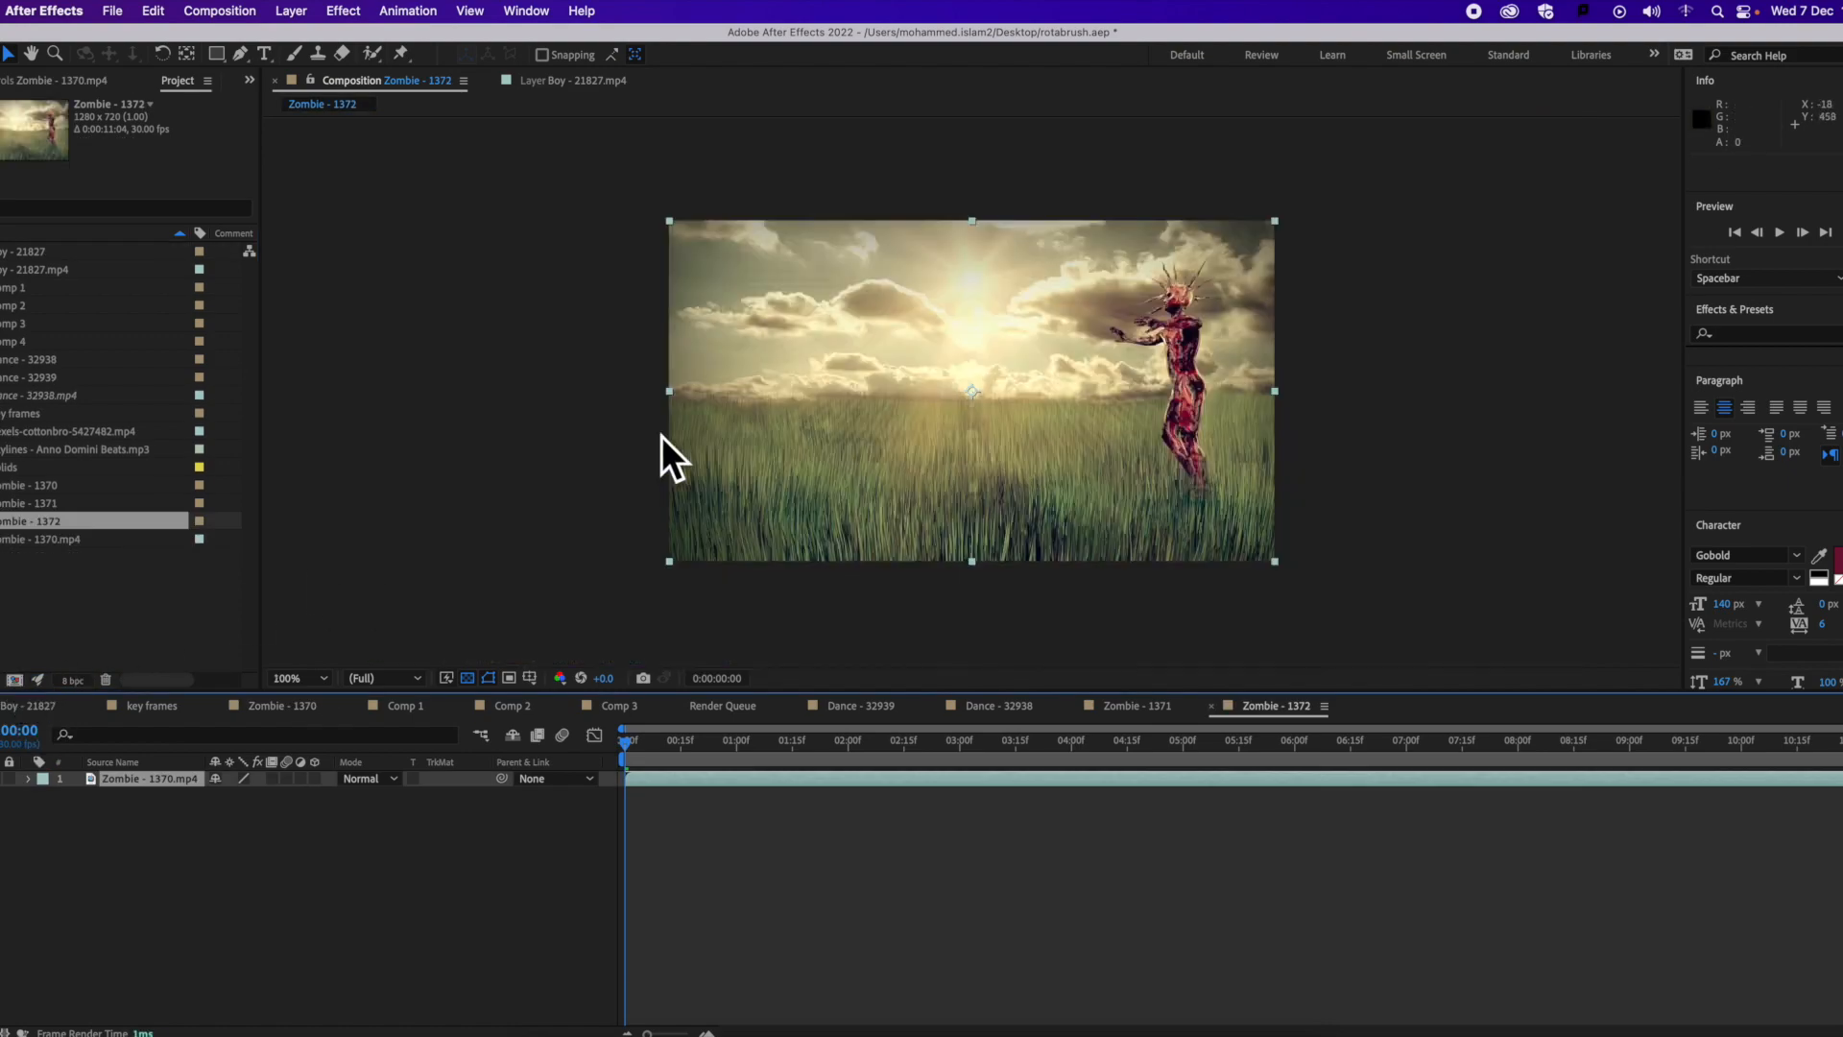
{"action": "key", "text": "period"}
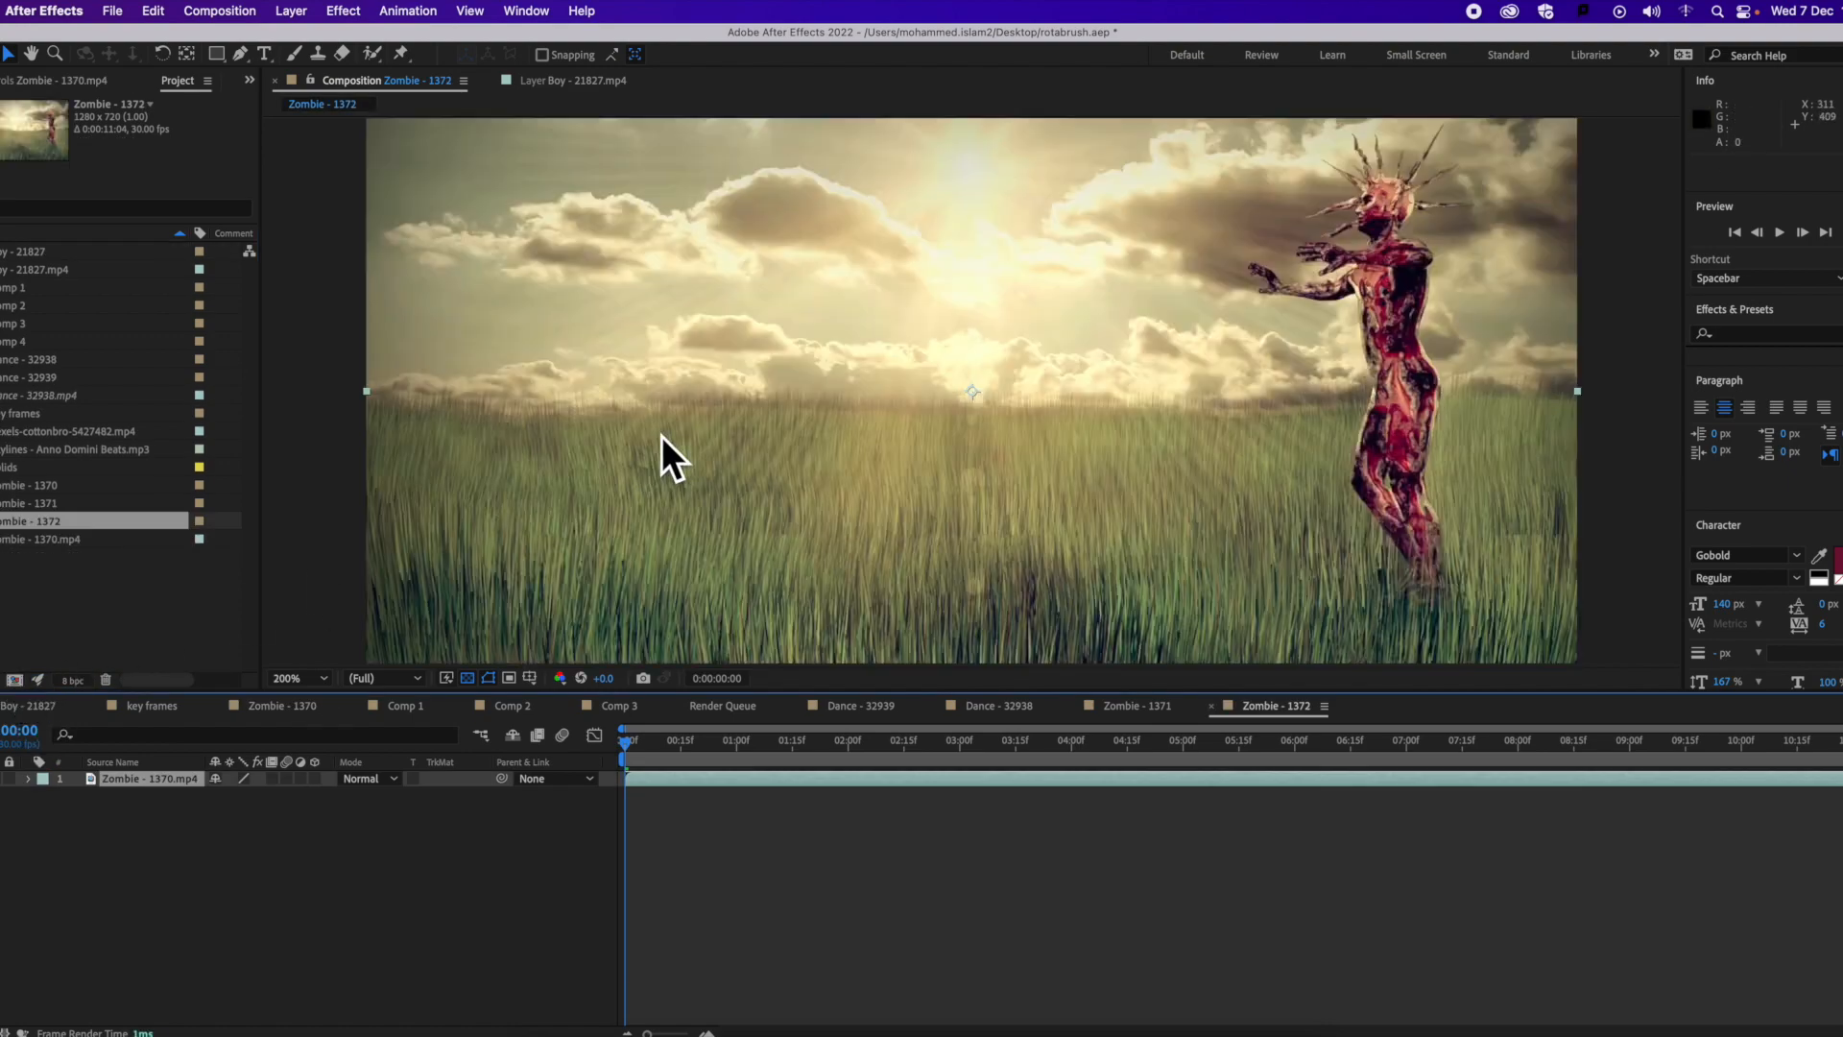
{"action": "left_click", "coordinate": [254, 56]}
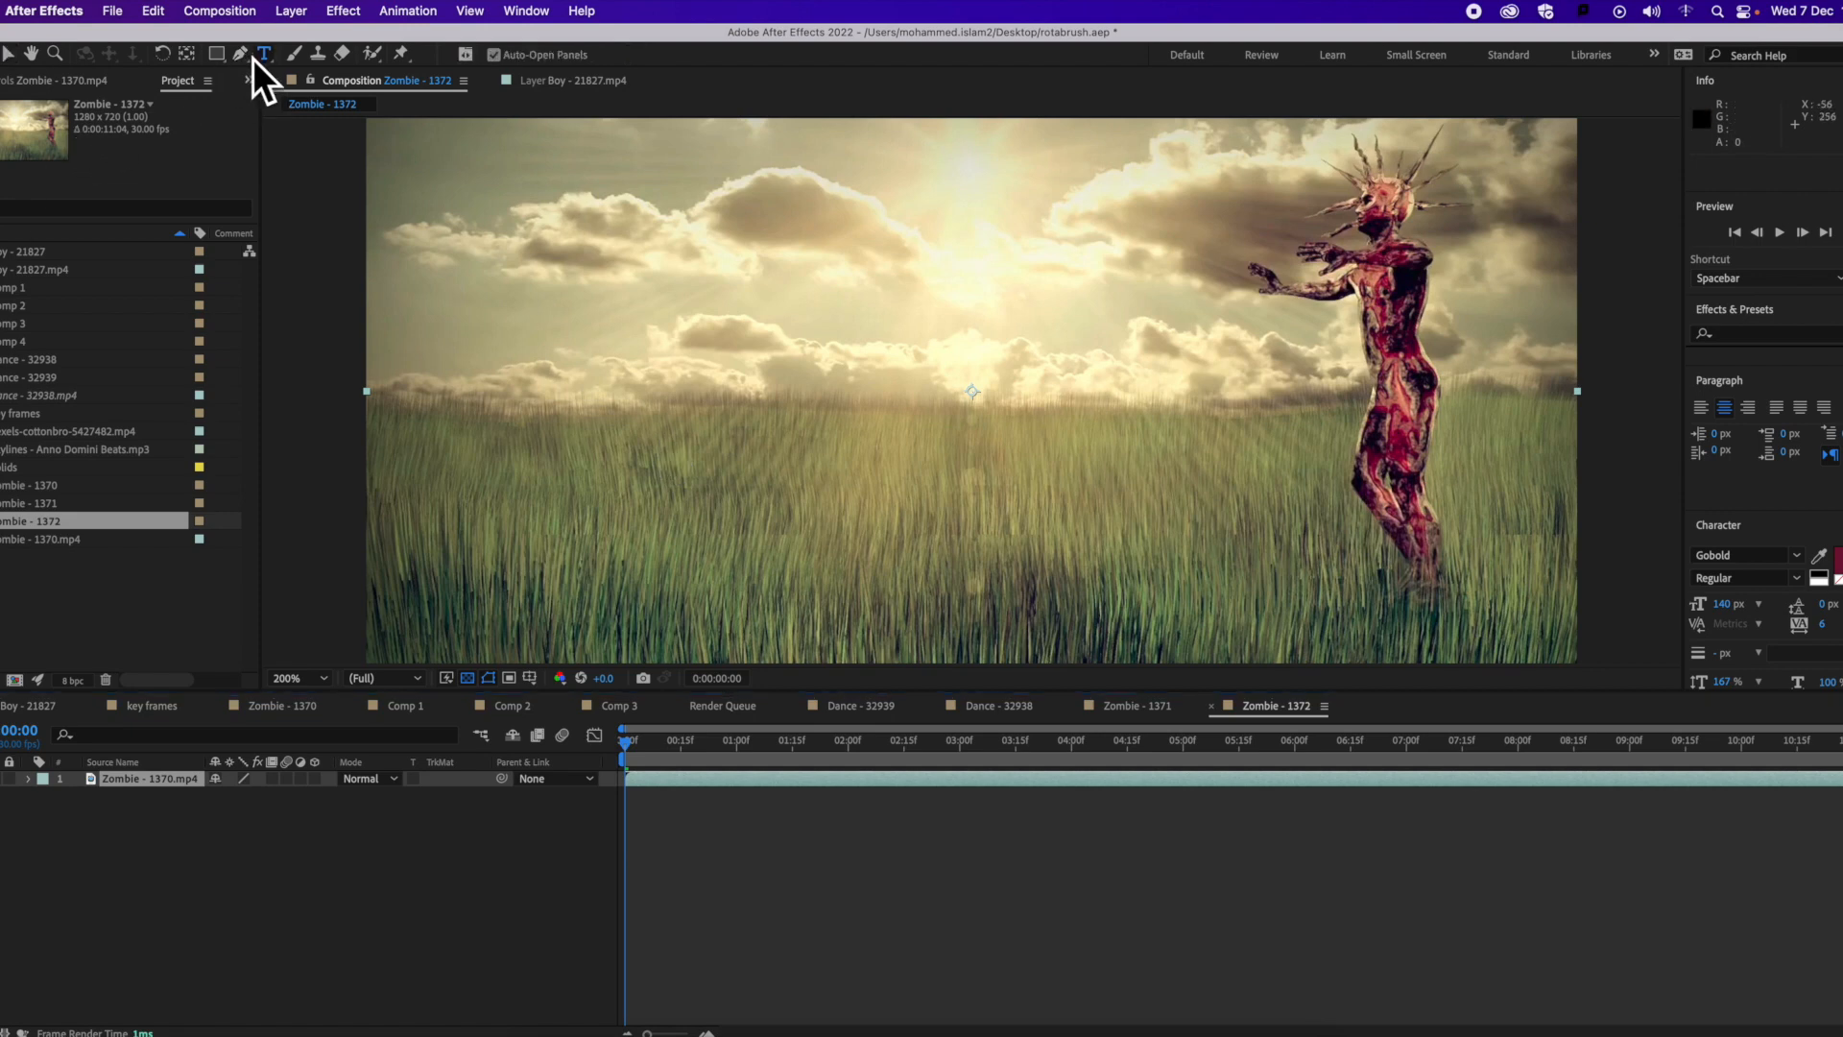
{"action": "left_click", "coordinate": [657, 433]}
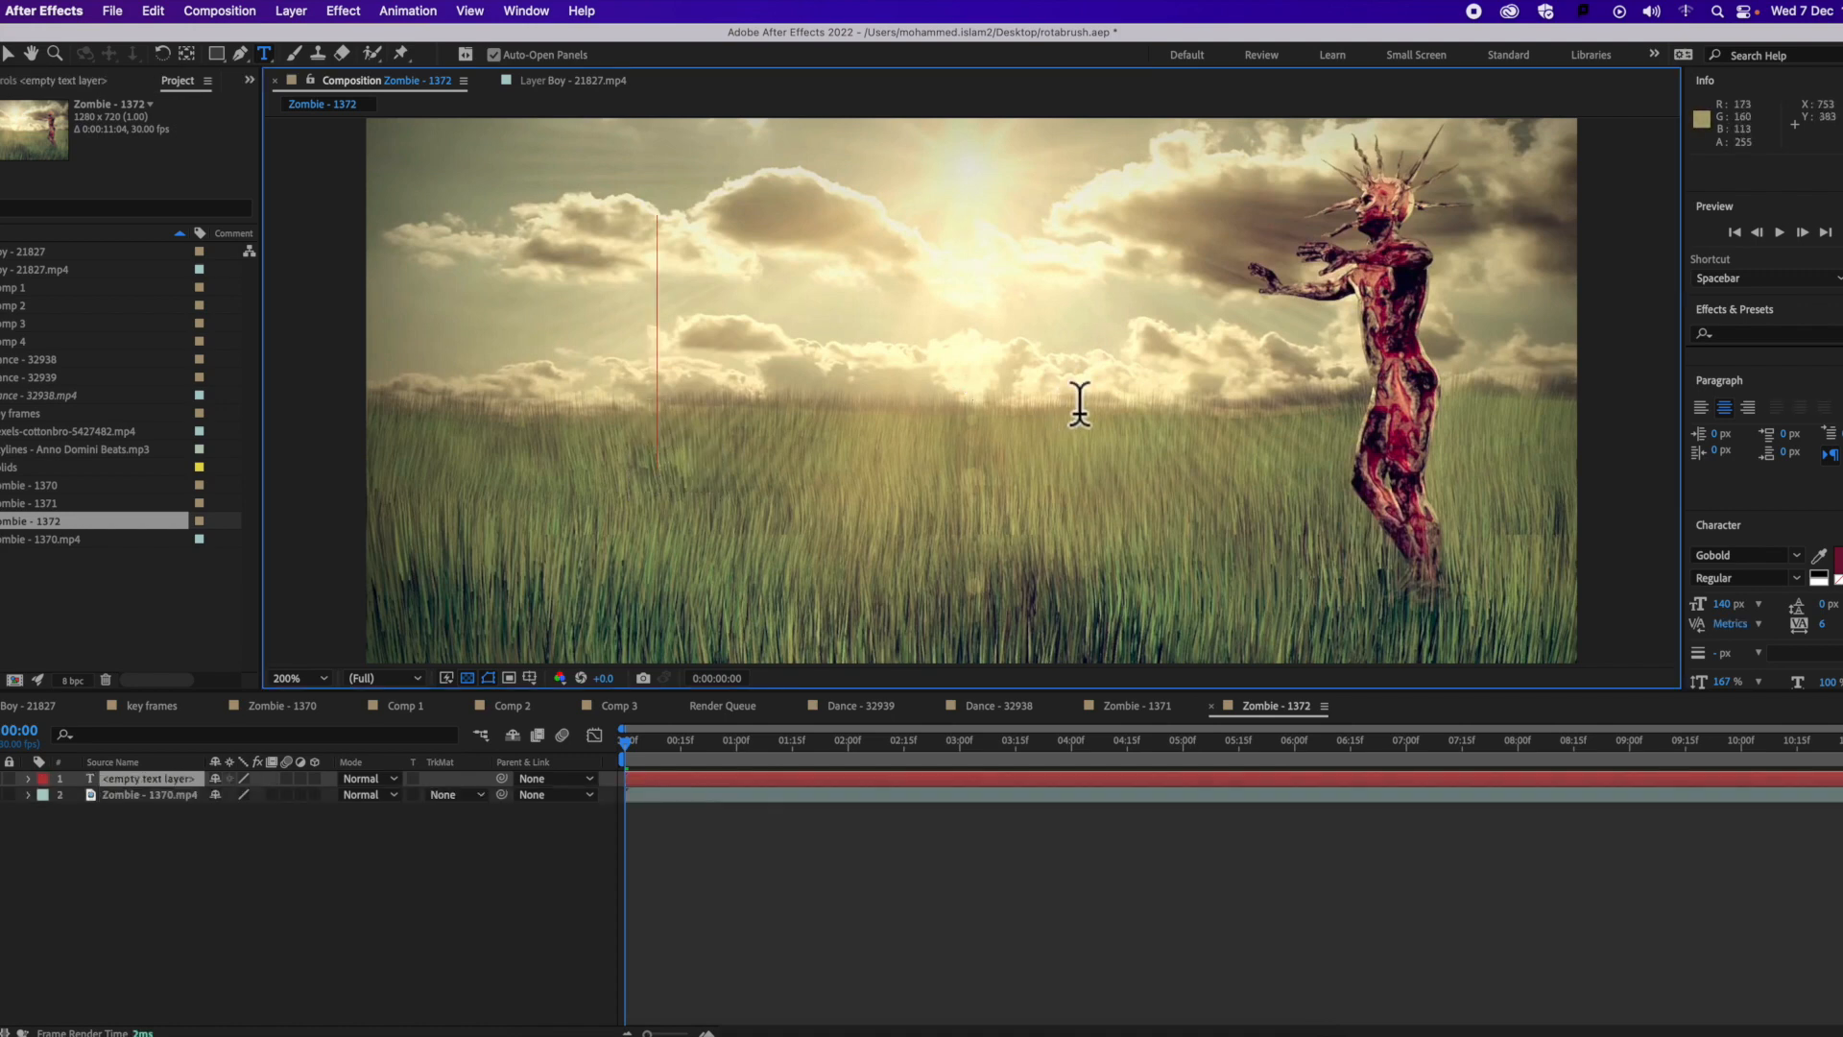
{"action": "type", "text": "s"}
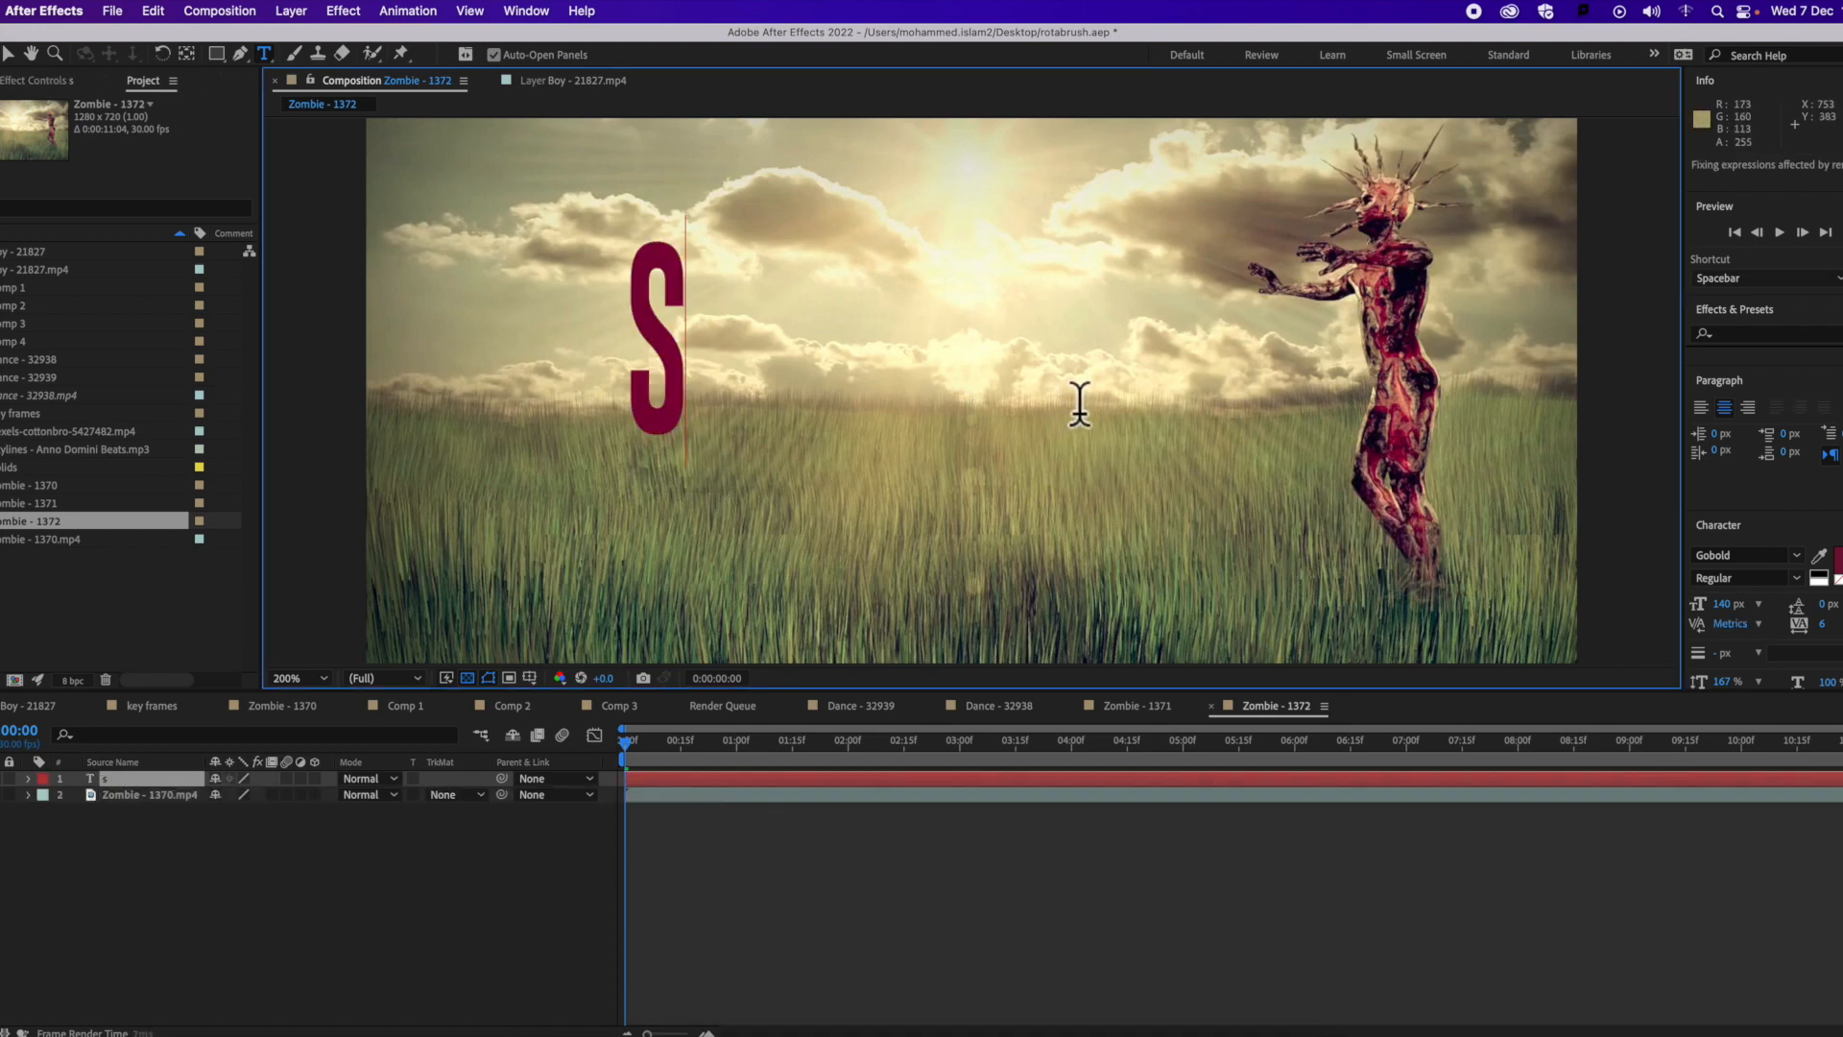
{"action": "type", "text": "ca"}
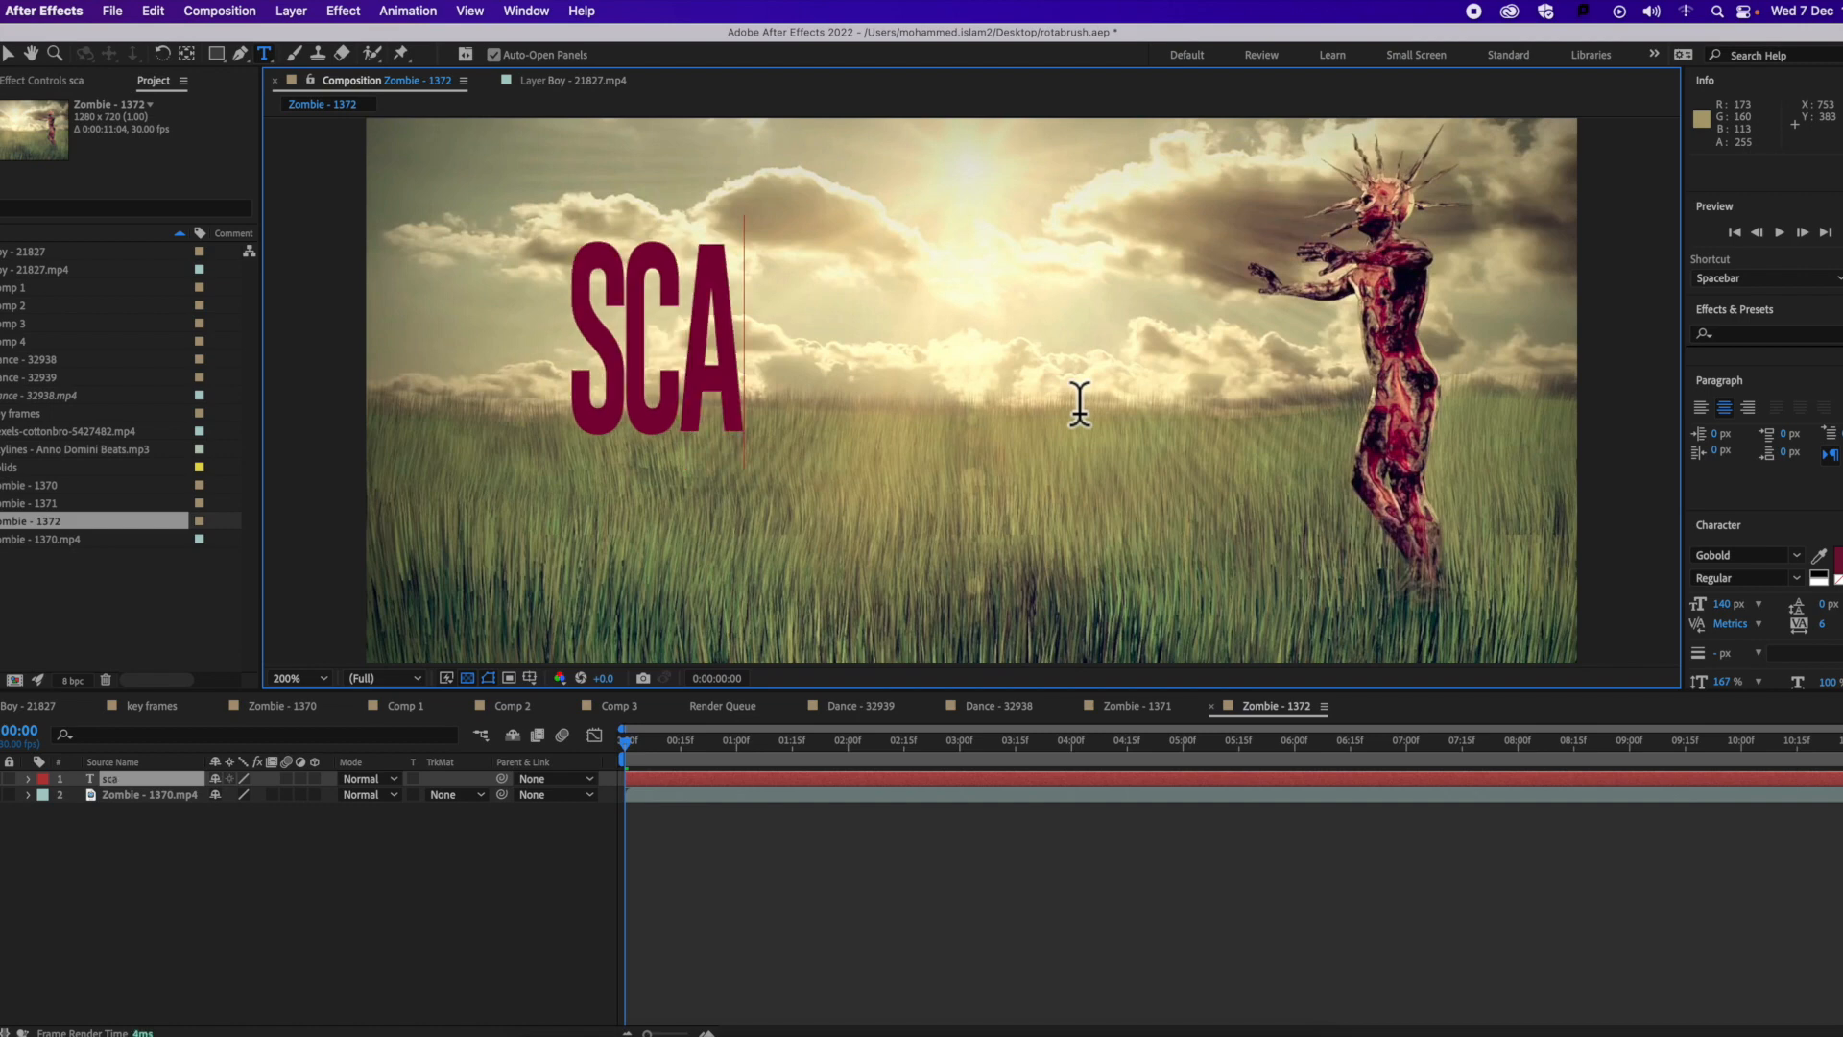
{"action": "type", "text": "red"}
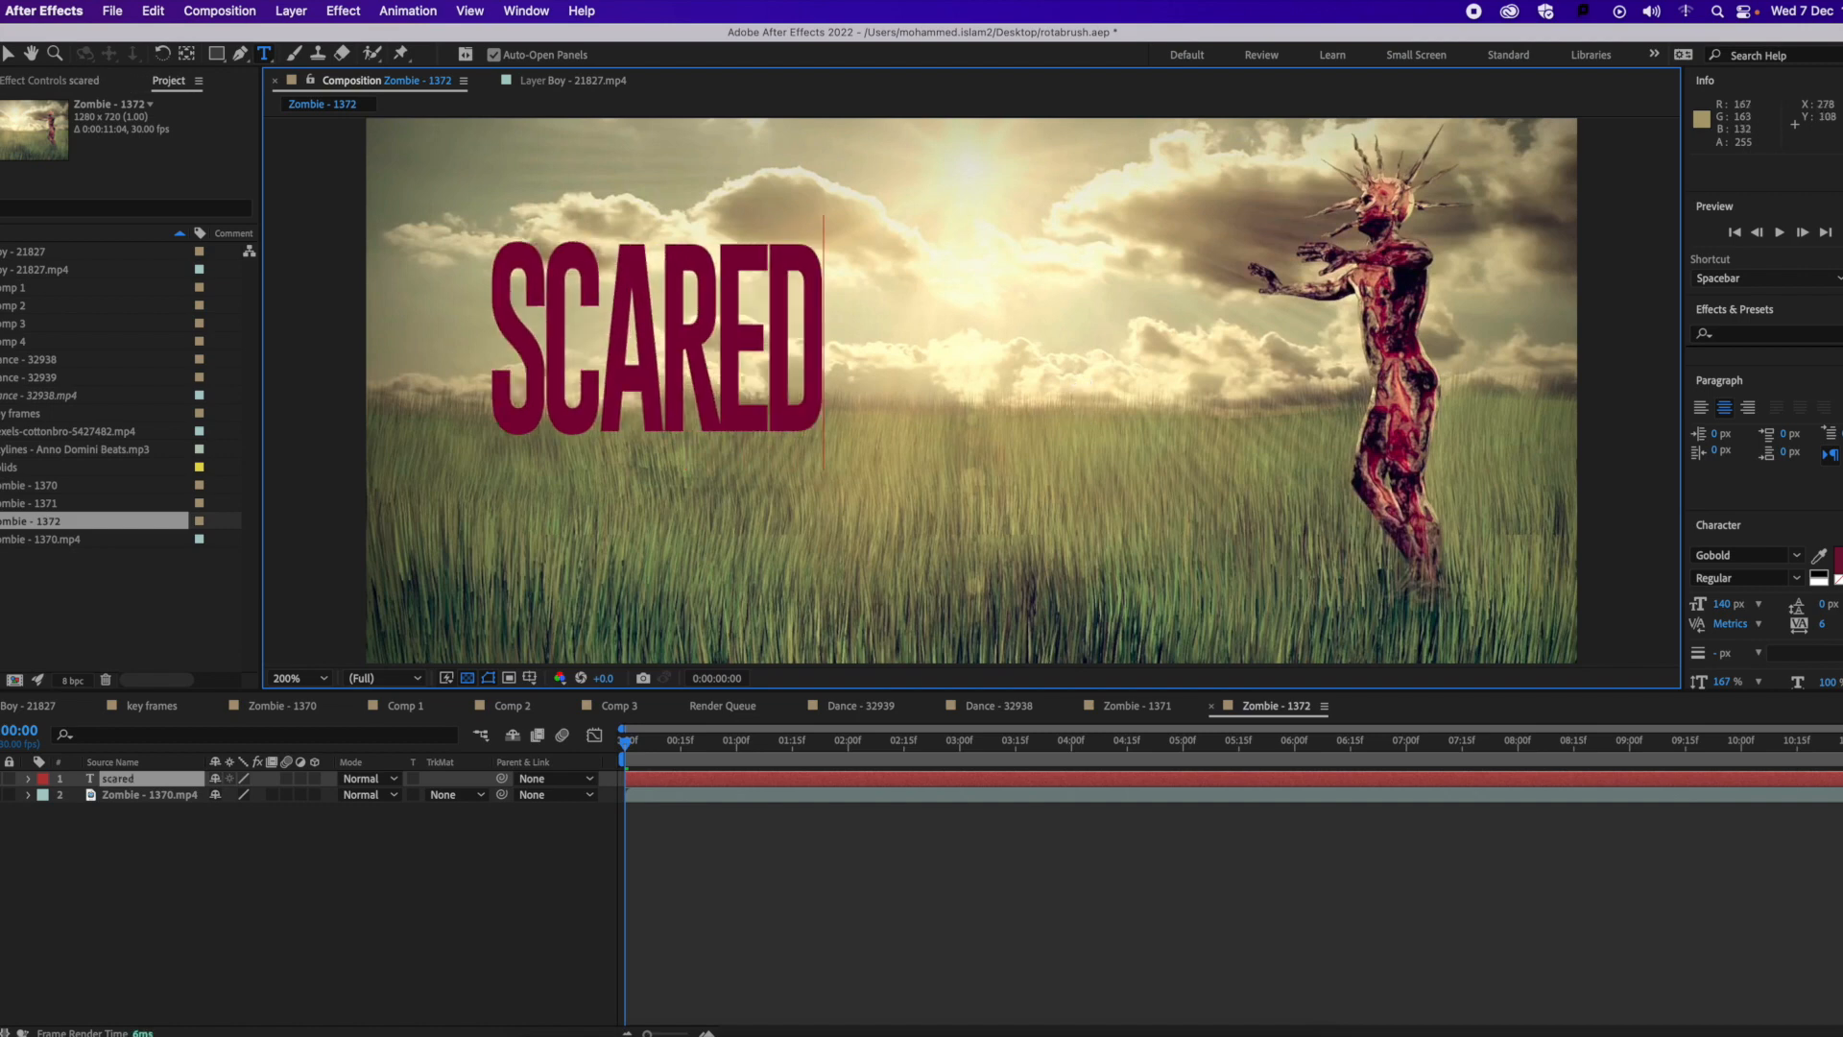
{"action": "left_click", "coordinate": [14, 58]}
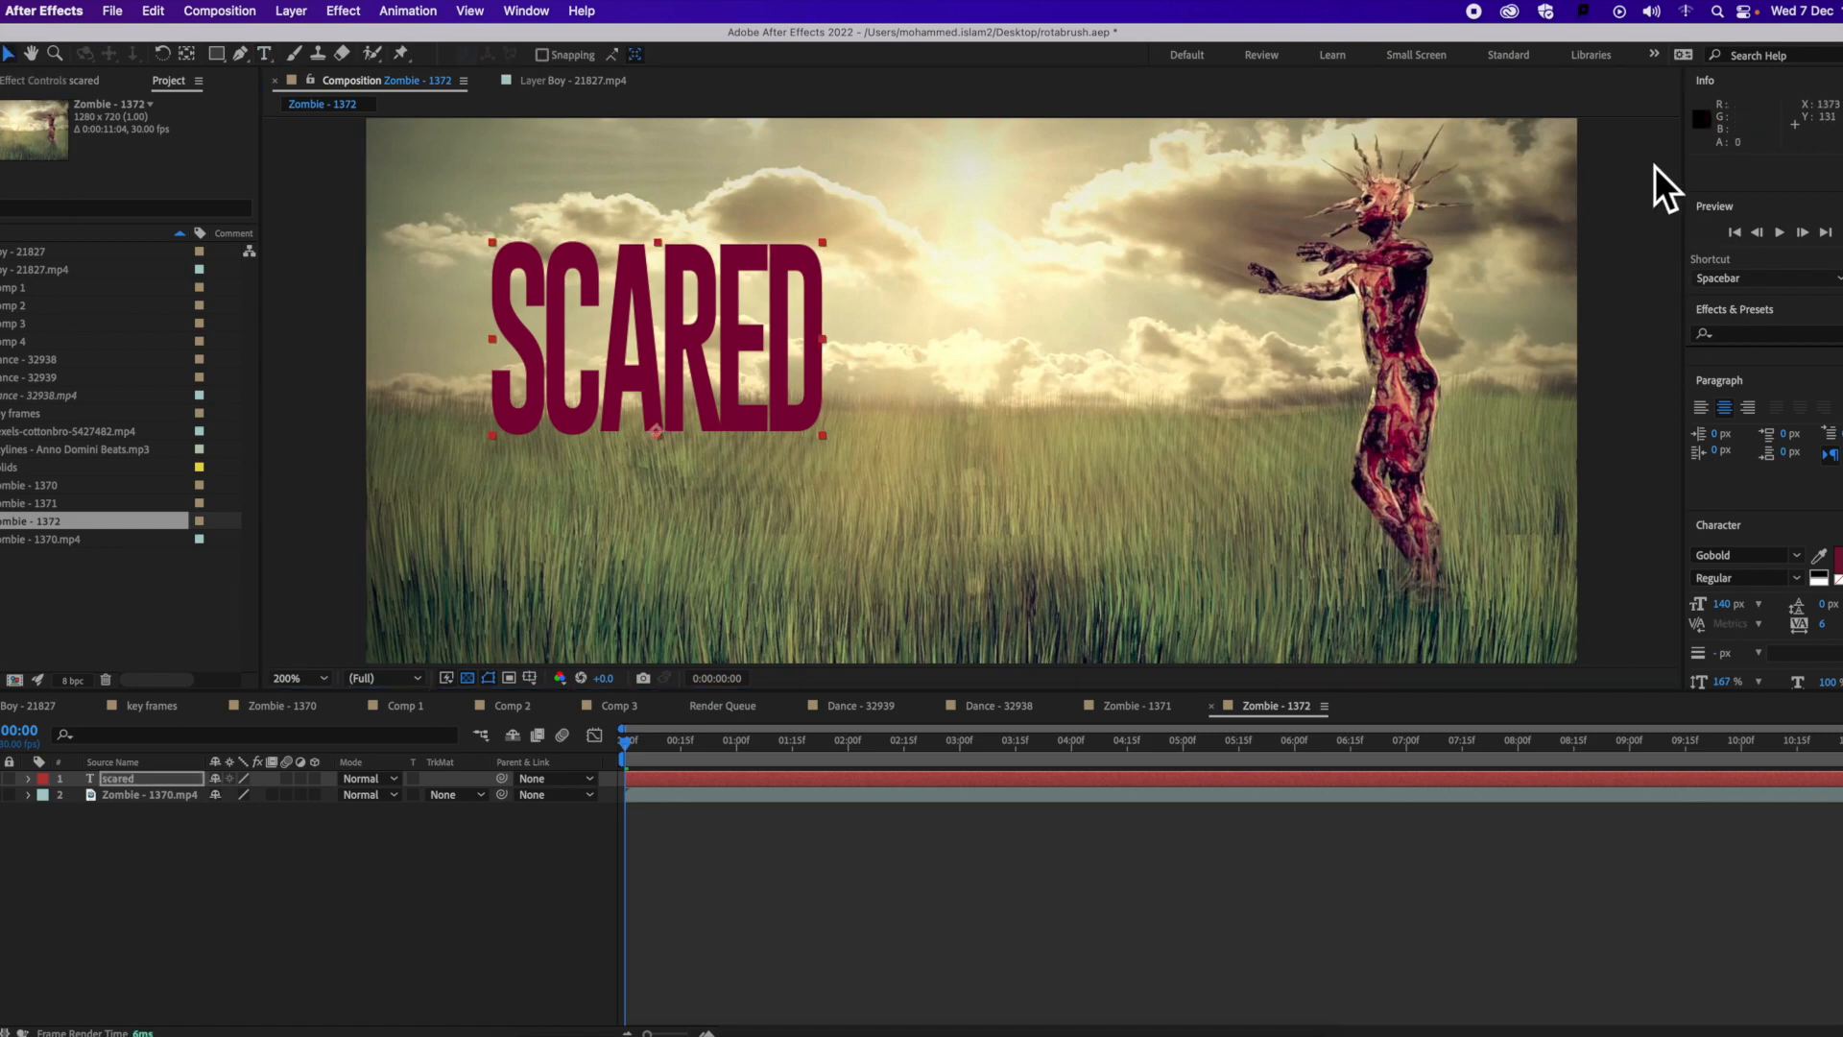
Step: Center the SCARED text horizontally and vertically in the composition and preview the clip
{"action": "left_click", "coordinate": [499, 4]}
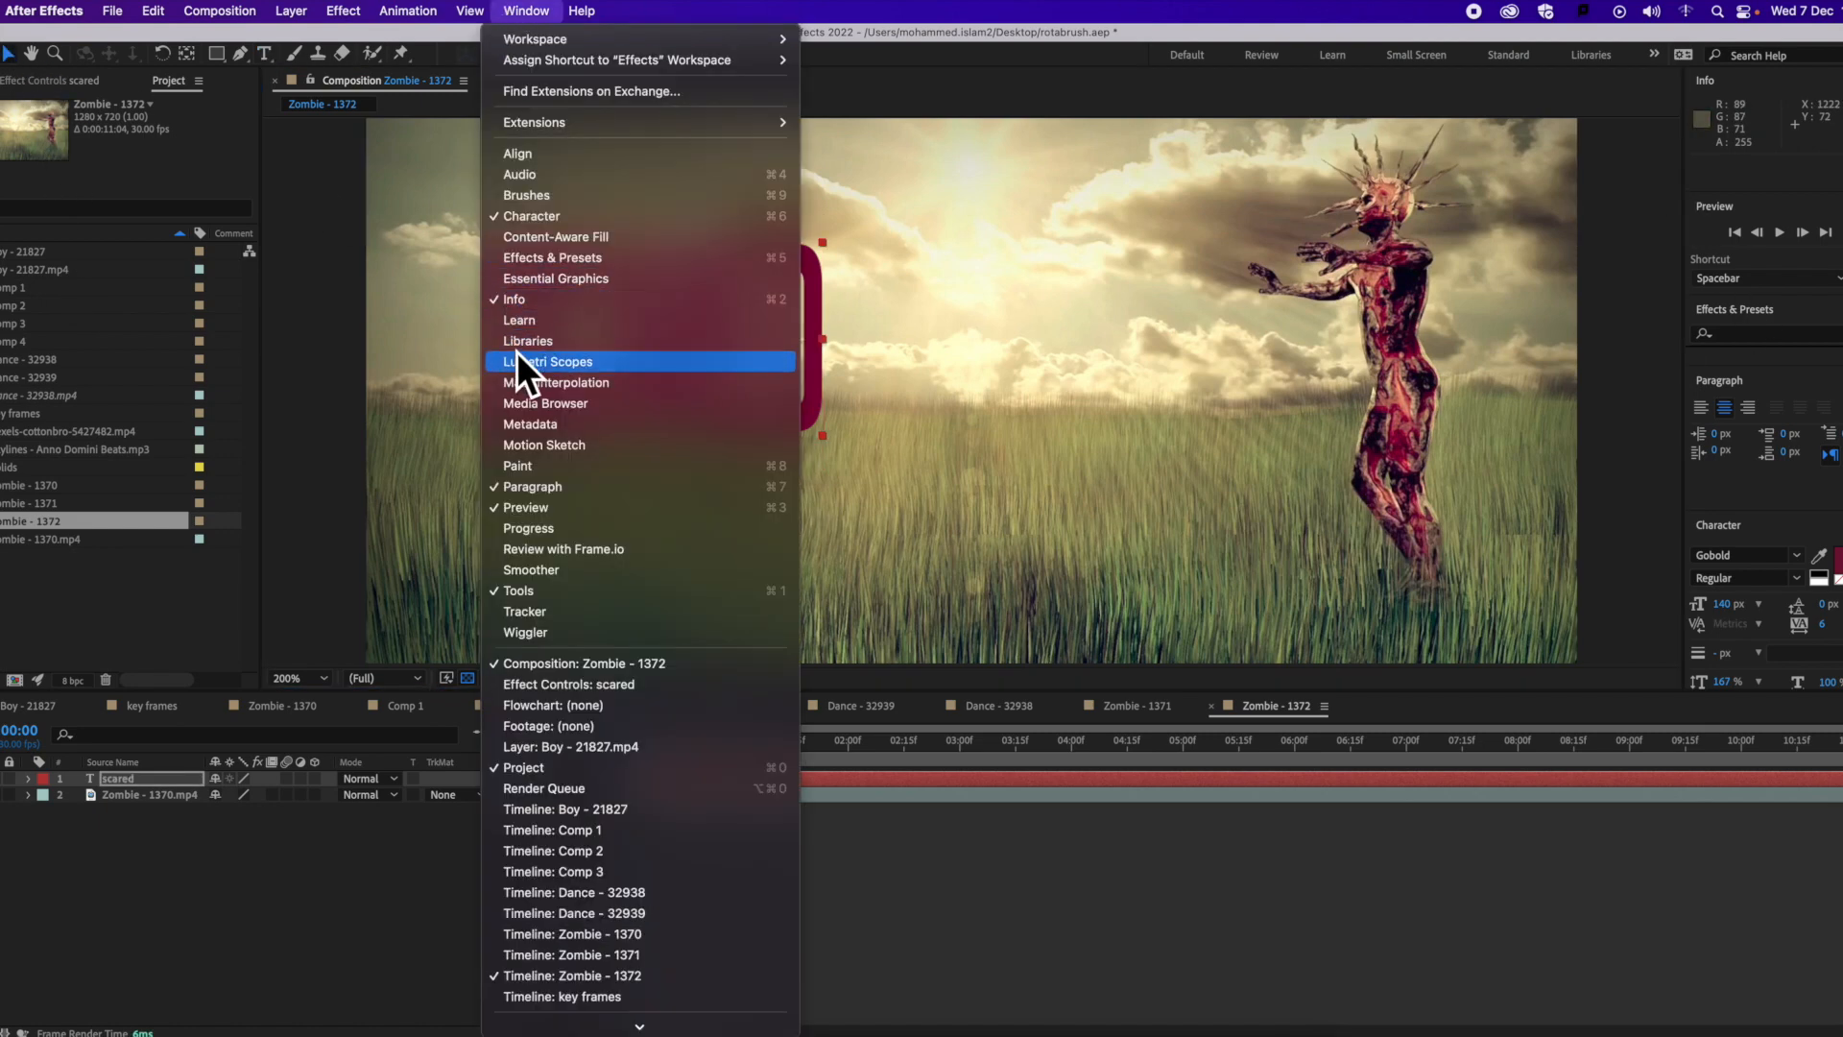
{"action": "left_click", "coordinate": [546, 155]}
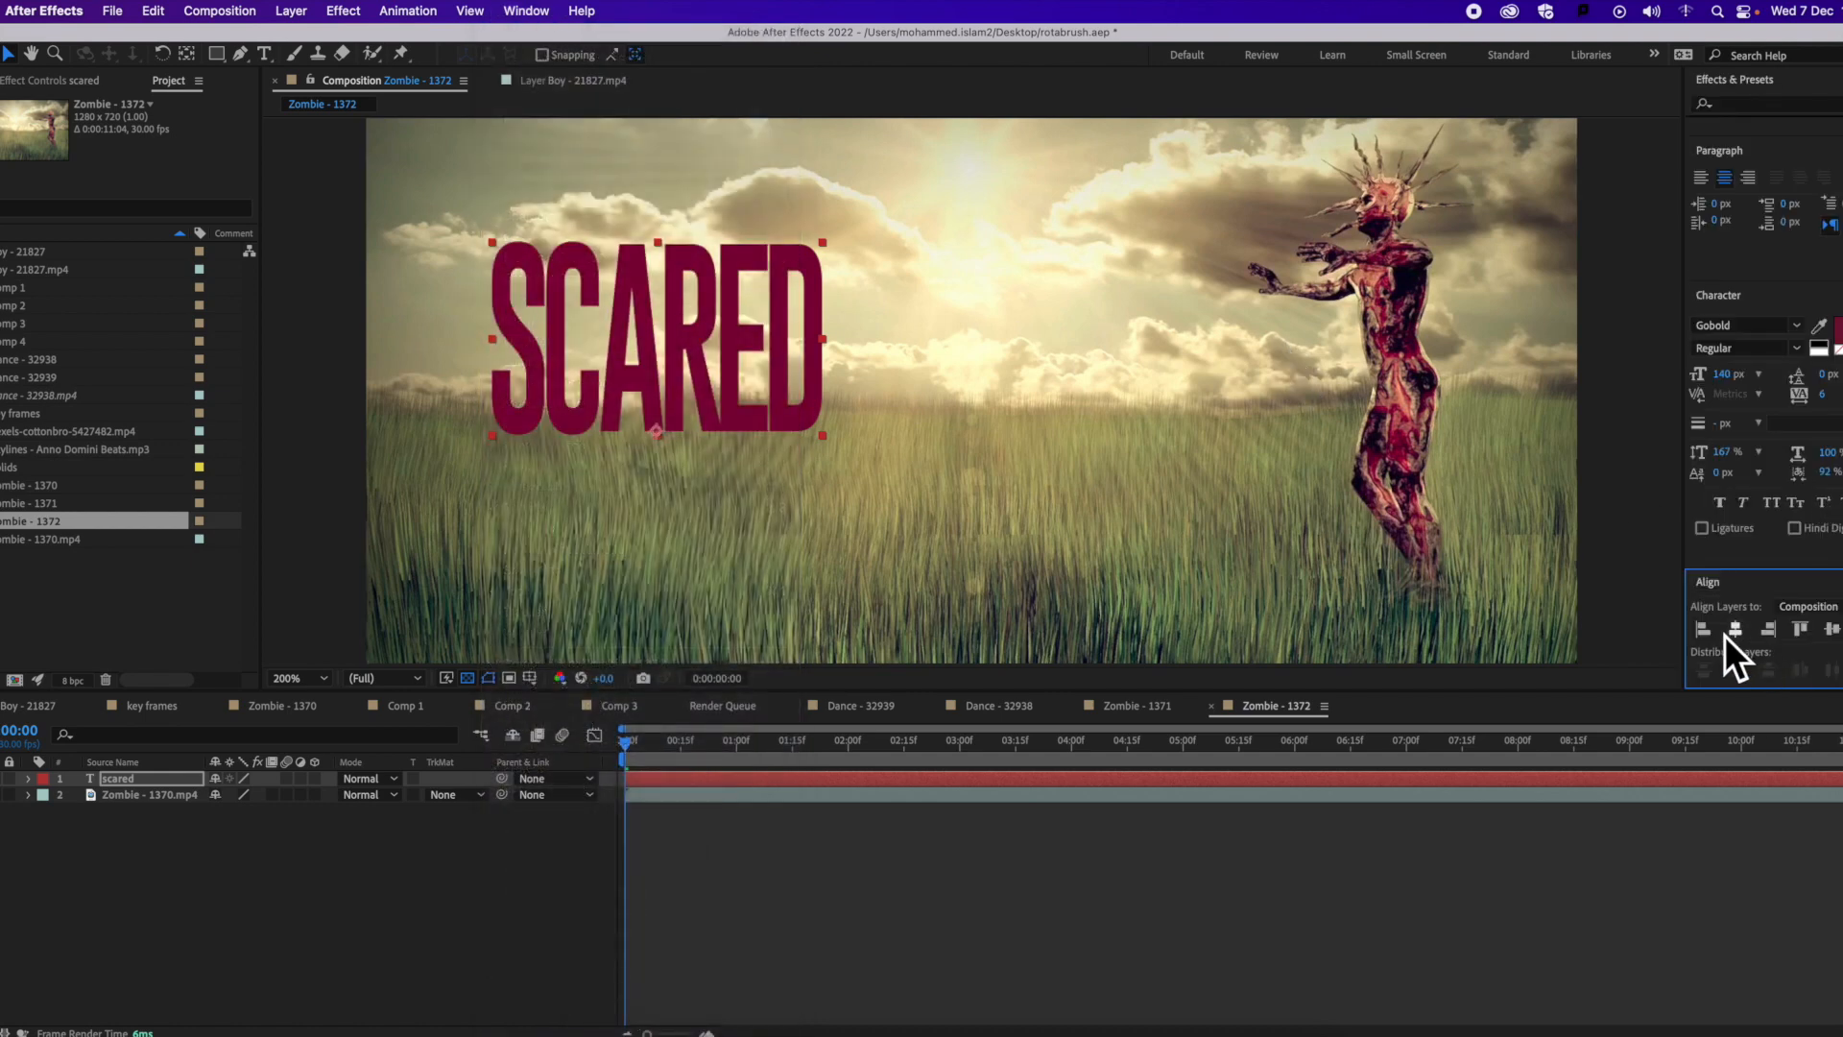
{"action": "left_click", "coordinate": [1735, 630]}
{"action": "left_click", "coordinate": [1830, 628]}
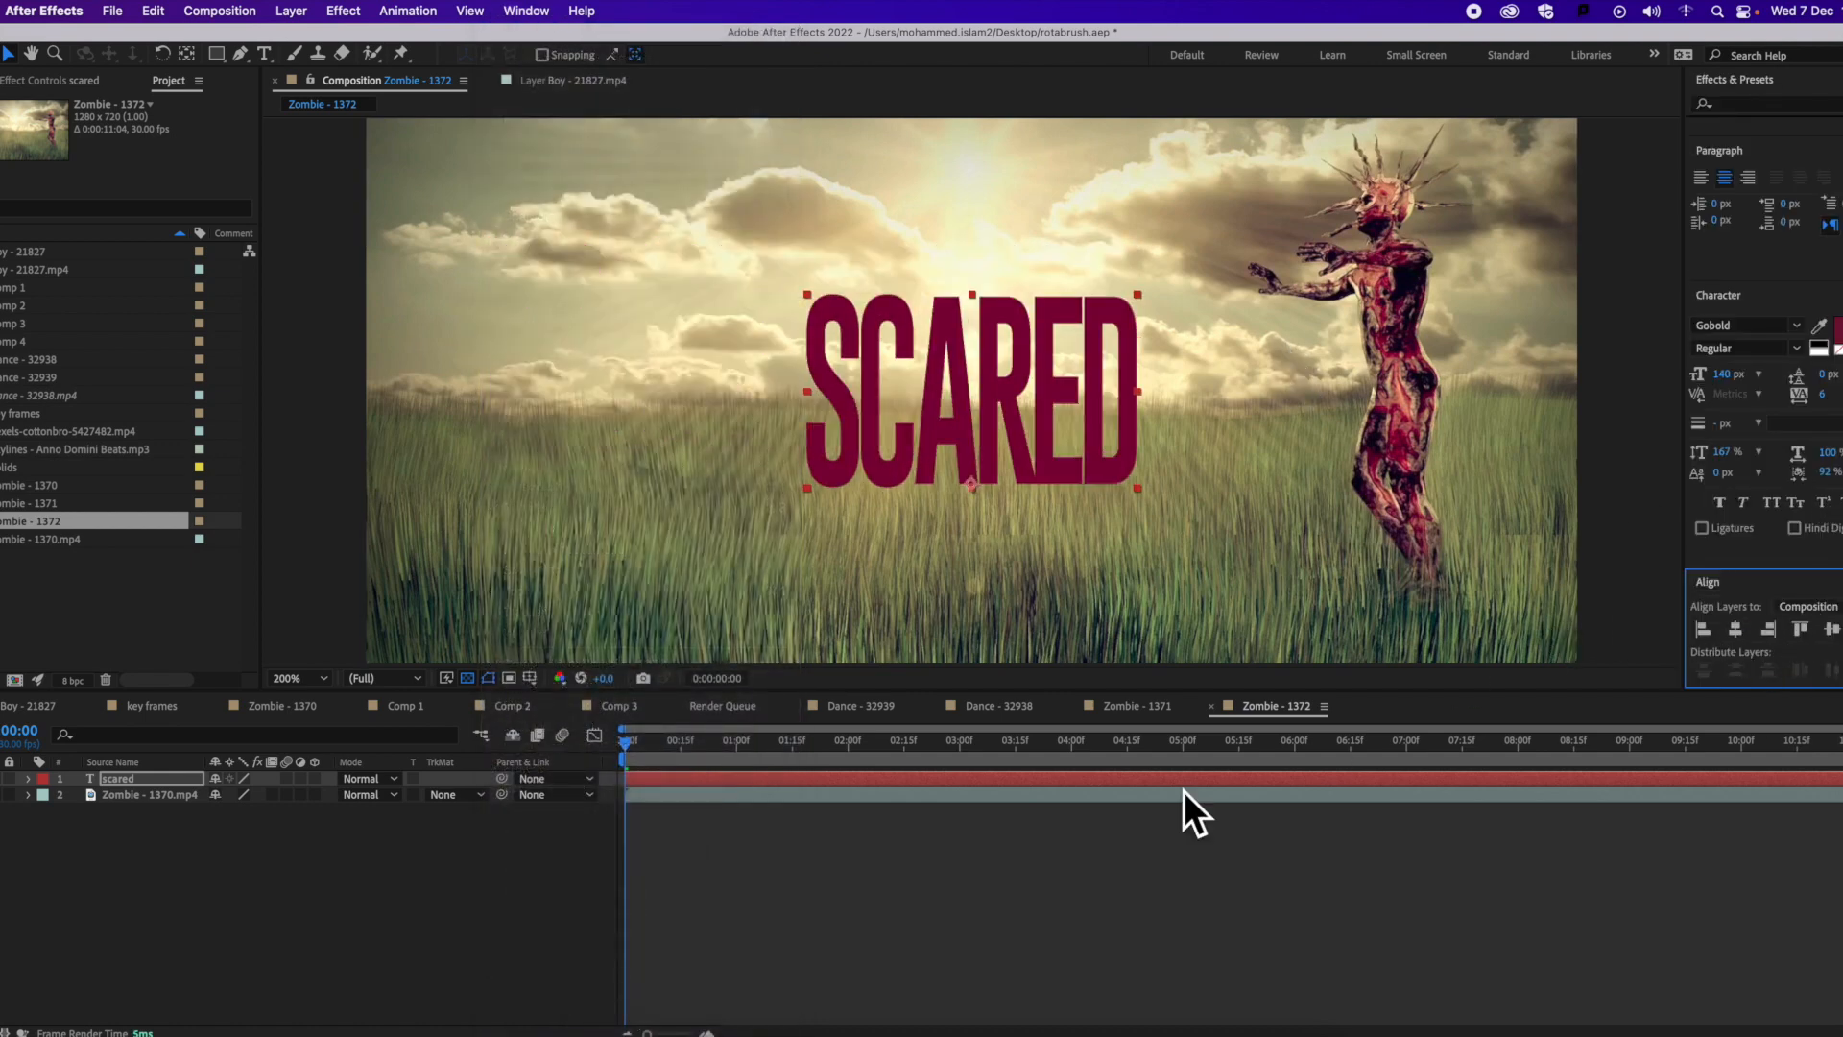
{"action": "key", "text": "space"}
{"action": "left_click_drag", "start_coordinate": [1108, 732], "coordinate": [585, 722]}
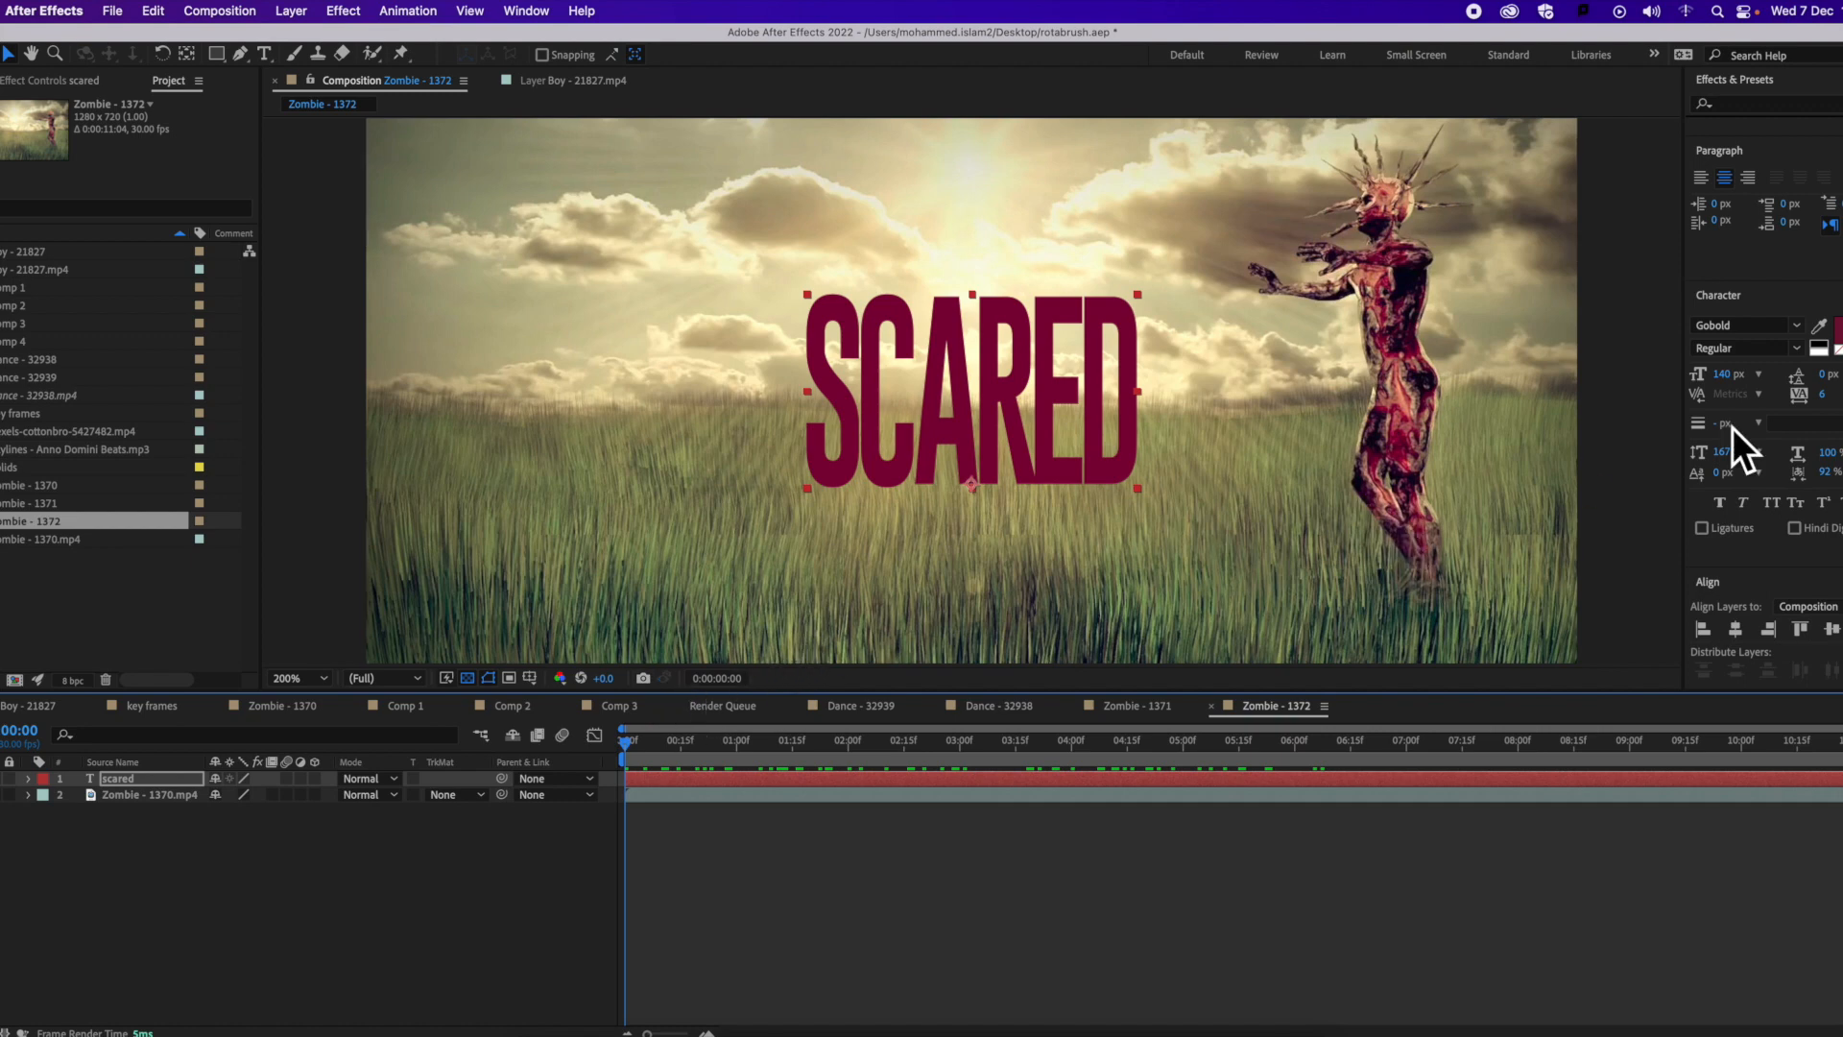
Step: Set the SCARED text's font to Headliner No. 45
{"action": "left_click", "coordinate": [1797, 326]}
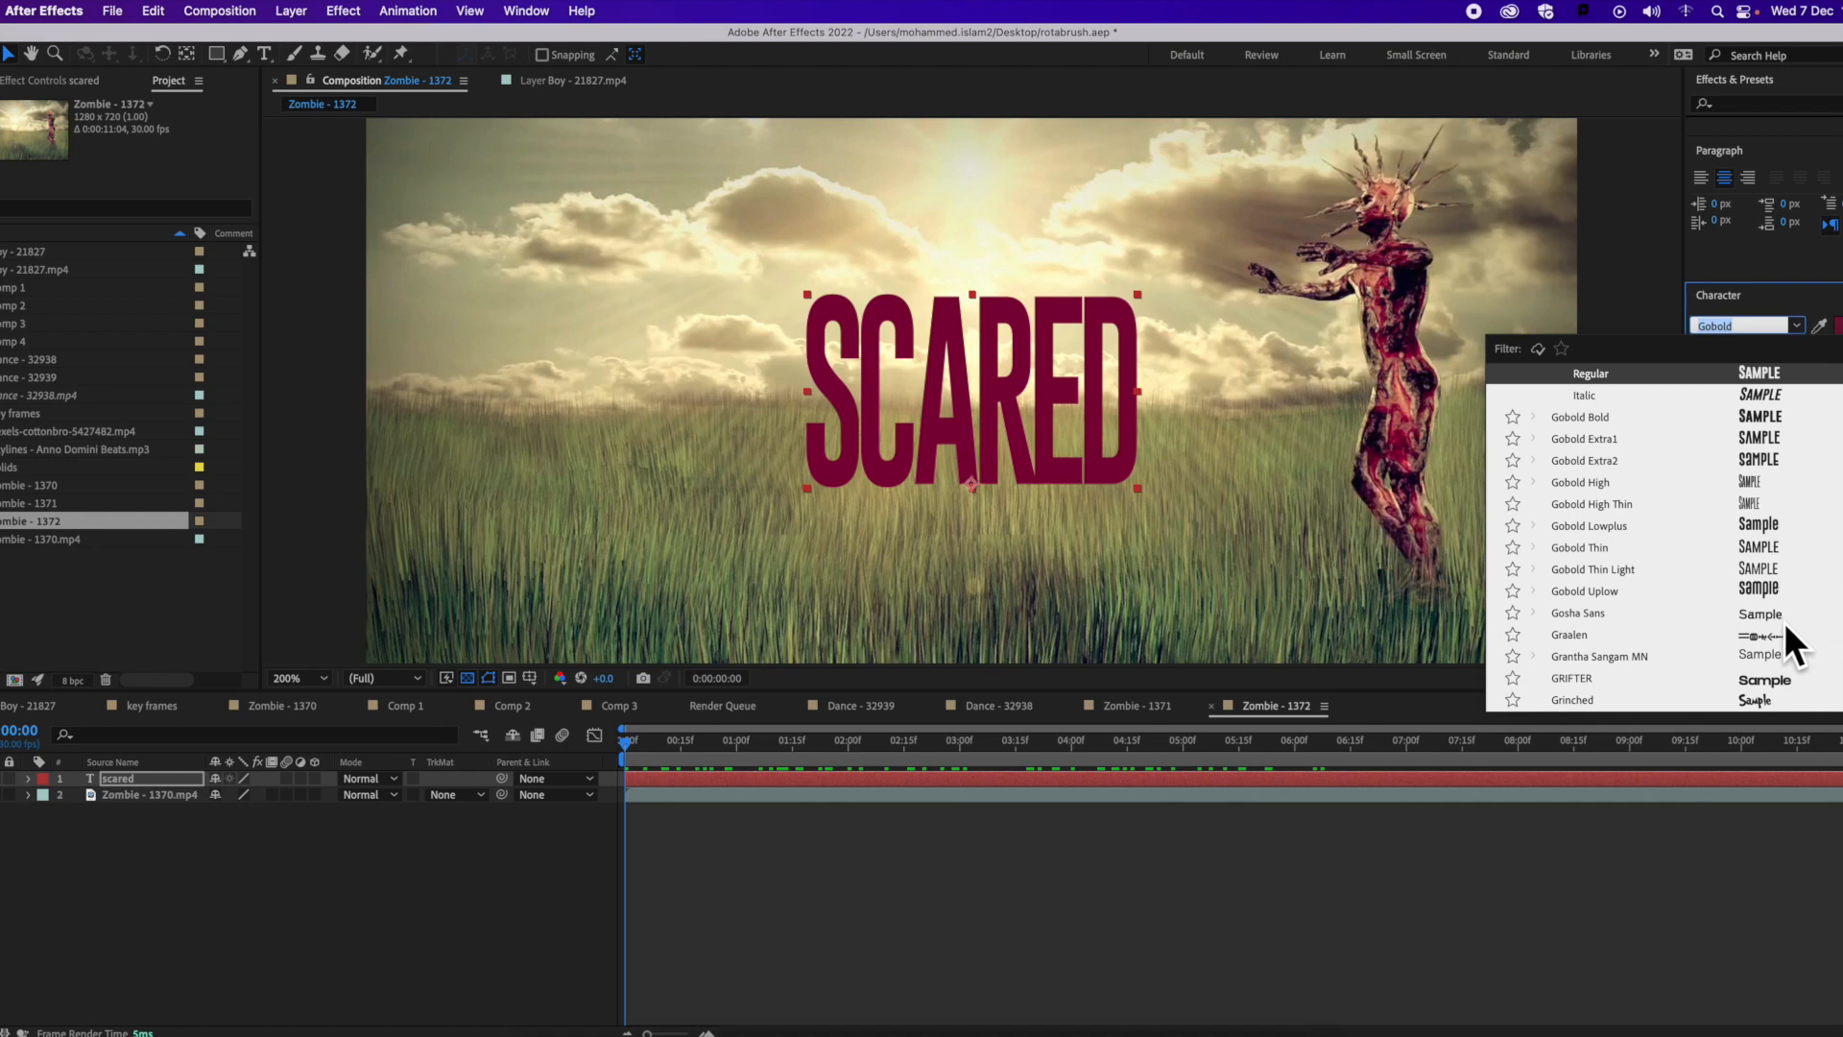
{"action": "scroll", "coordinate": [1785, 618], "scroll_direction": "down", "scroll_amount": 3}
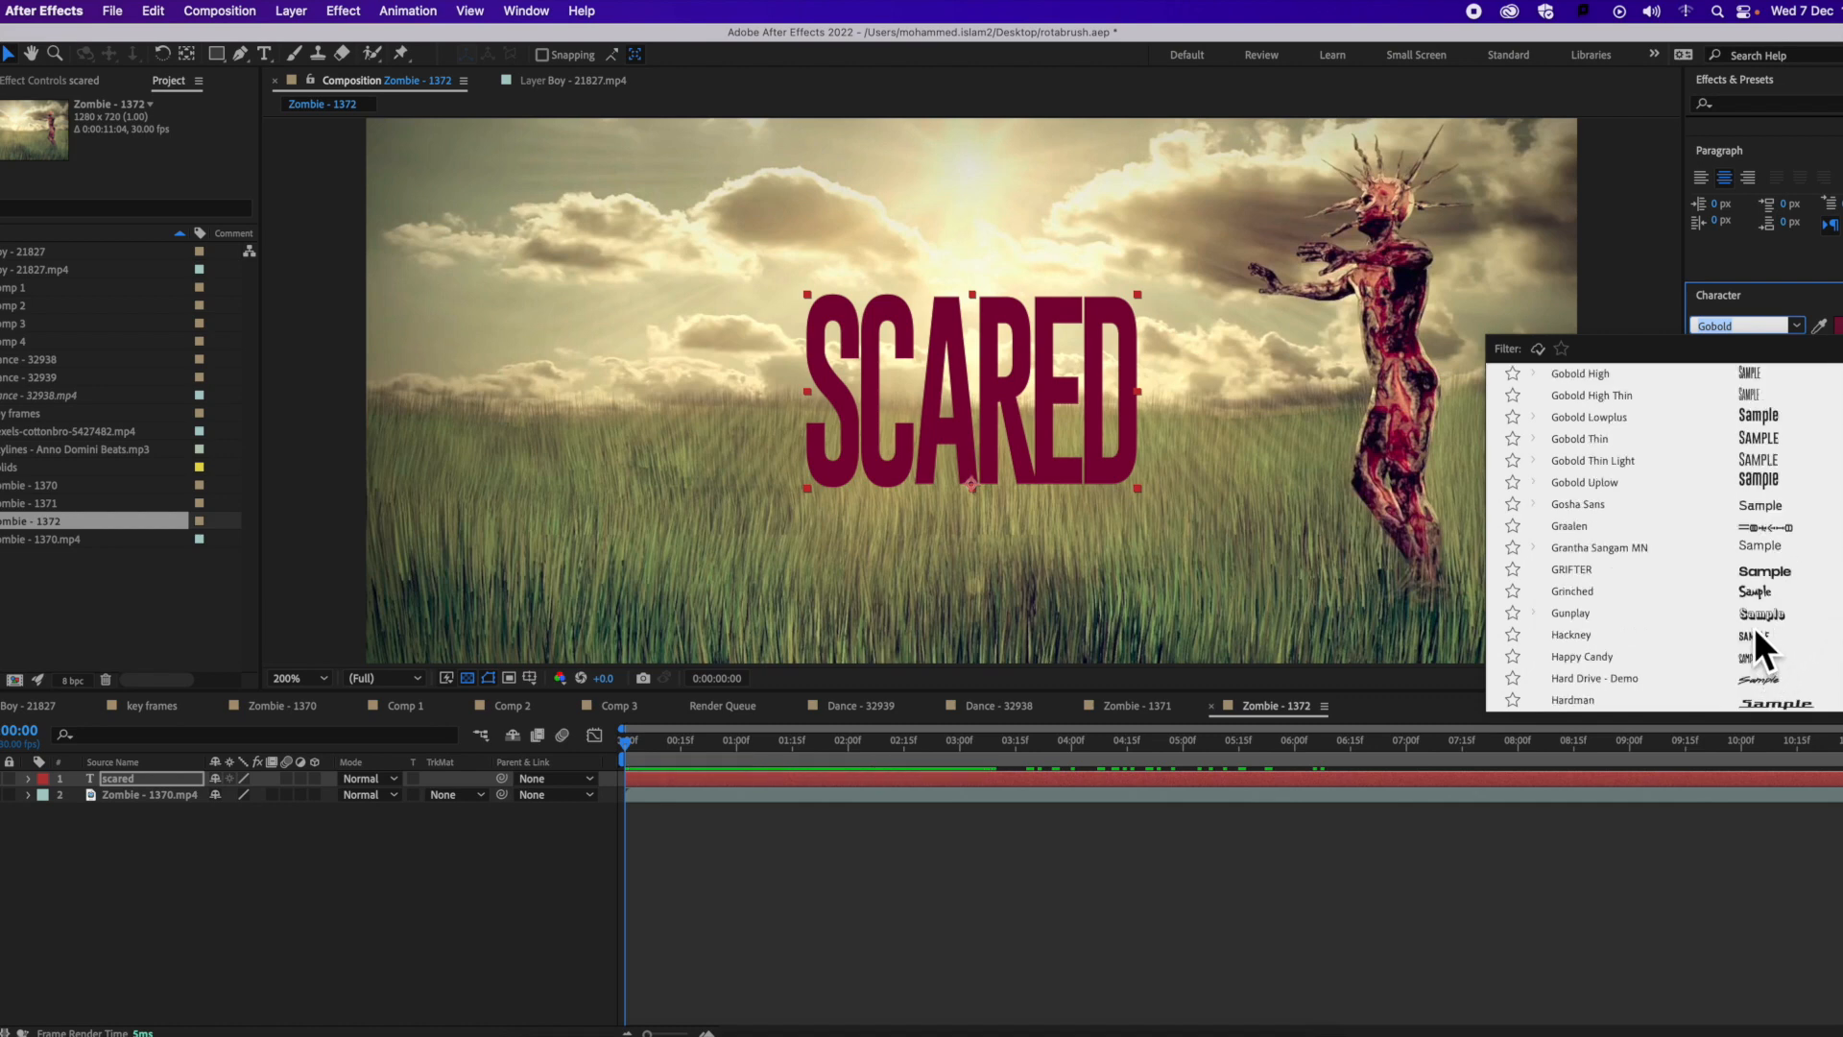
{"action": "scroll", "coordinate": [1754, 626], "scroll_direction": "down", "scroll_amount": 4}
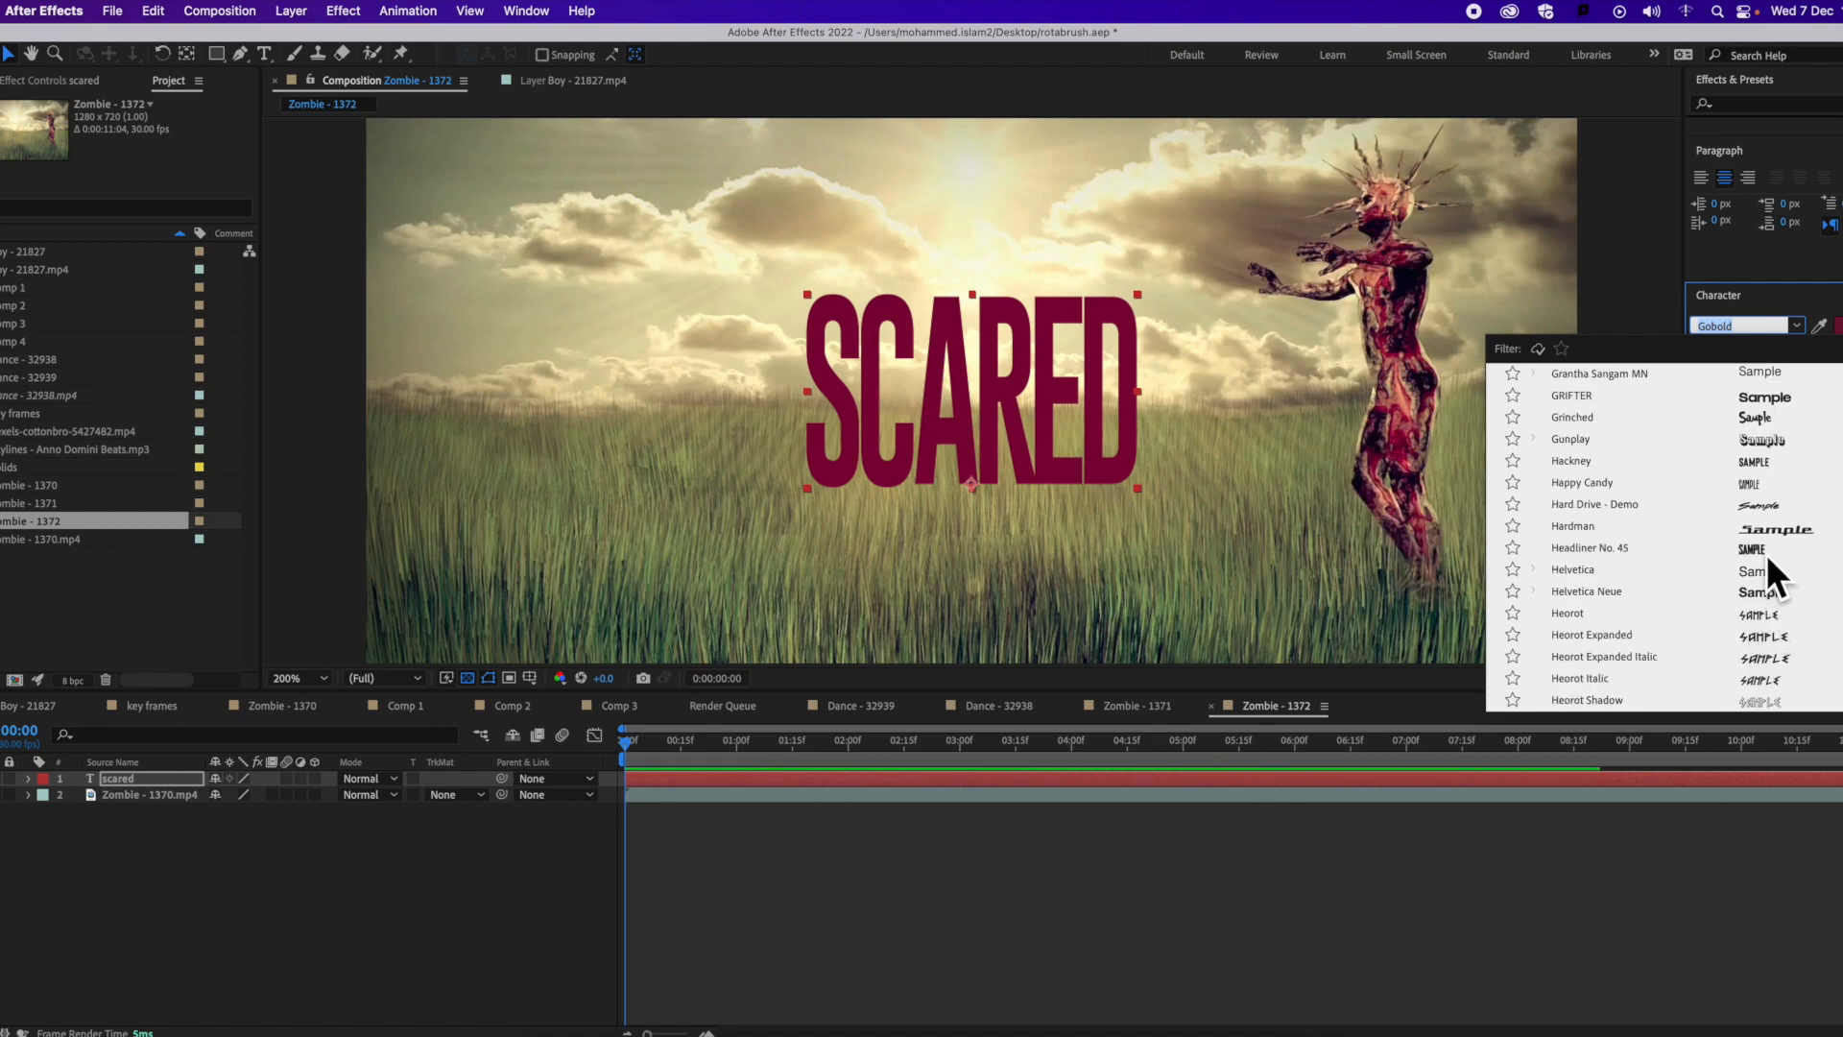
{"action": "key", "text": "Escape"}
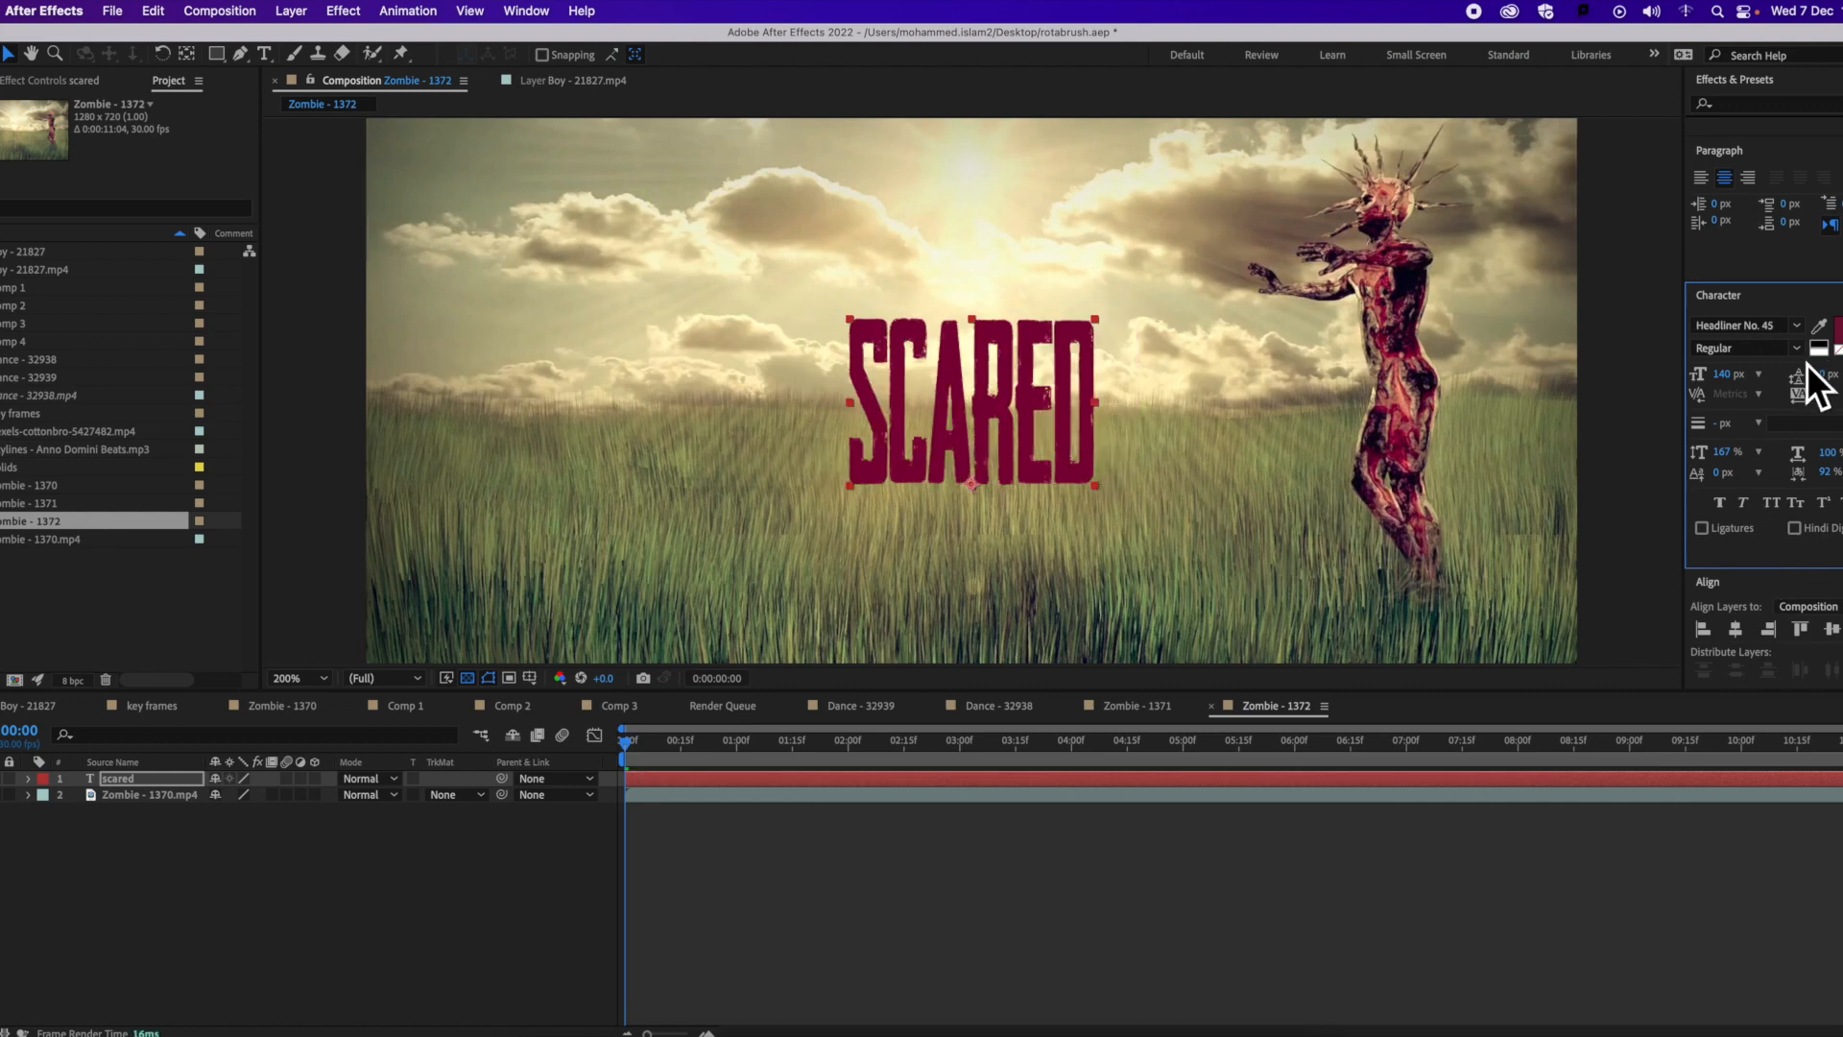
Step: Set the SCARED text's font to Night Machine and color it with a dark tone sampled from the zombie's body
{"action": "left_click", "coordinate": [1797, 325]}
{"action": "scroll", "coordinate": [1699, 666], "scroll_direction": "down", "scroll_amount": 3}
{"action": "scroll", "coordinate": [1697, 647], "scroll_direction": "down", "scroll_amount": 15}
{"action": "scroll", "coordinate": [1696, 620], "scroll_direction": "up", "scroll_amount": 10}
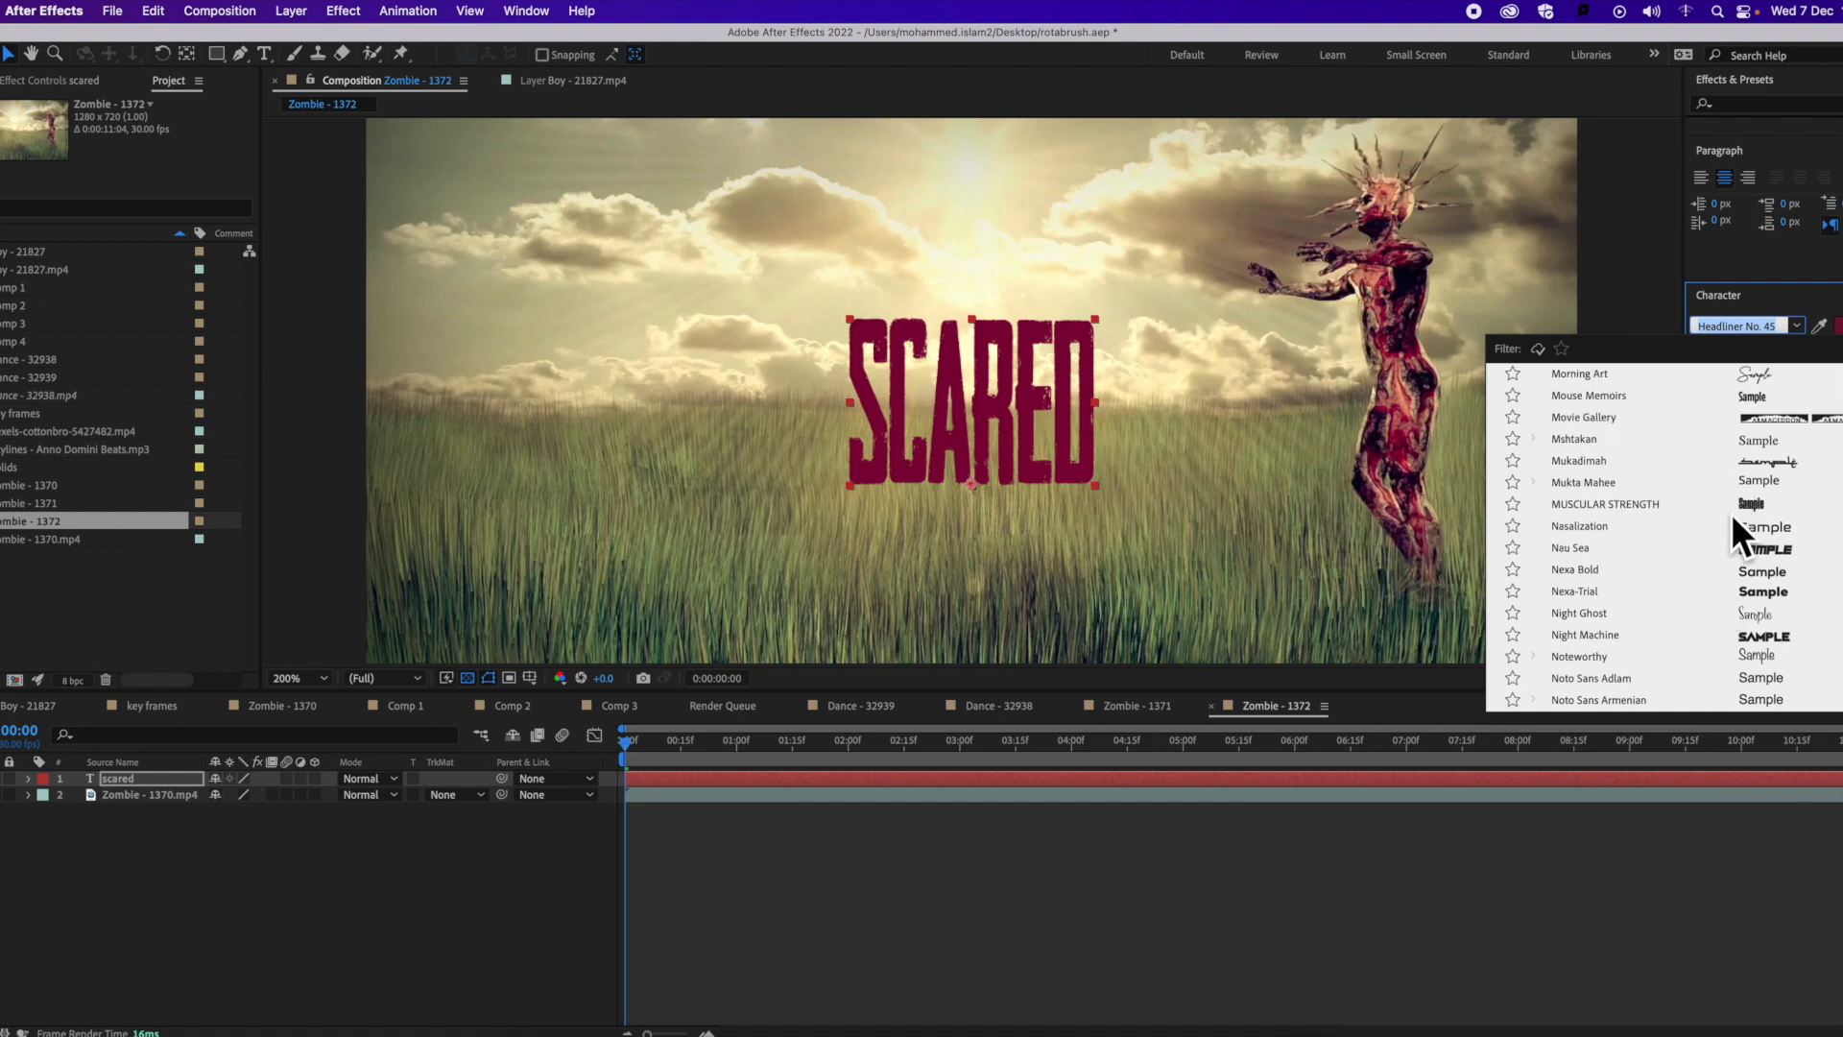
{"action": "left_click", "coordinate": [1753, 632]}
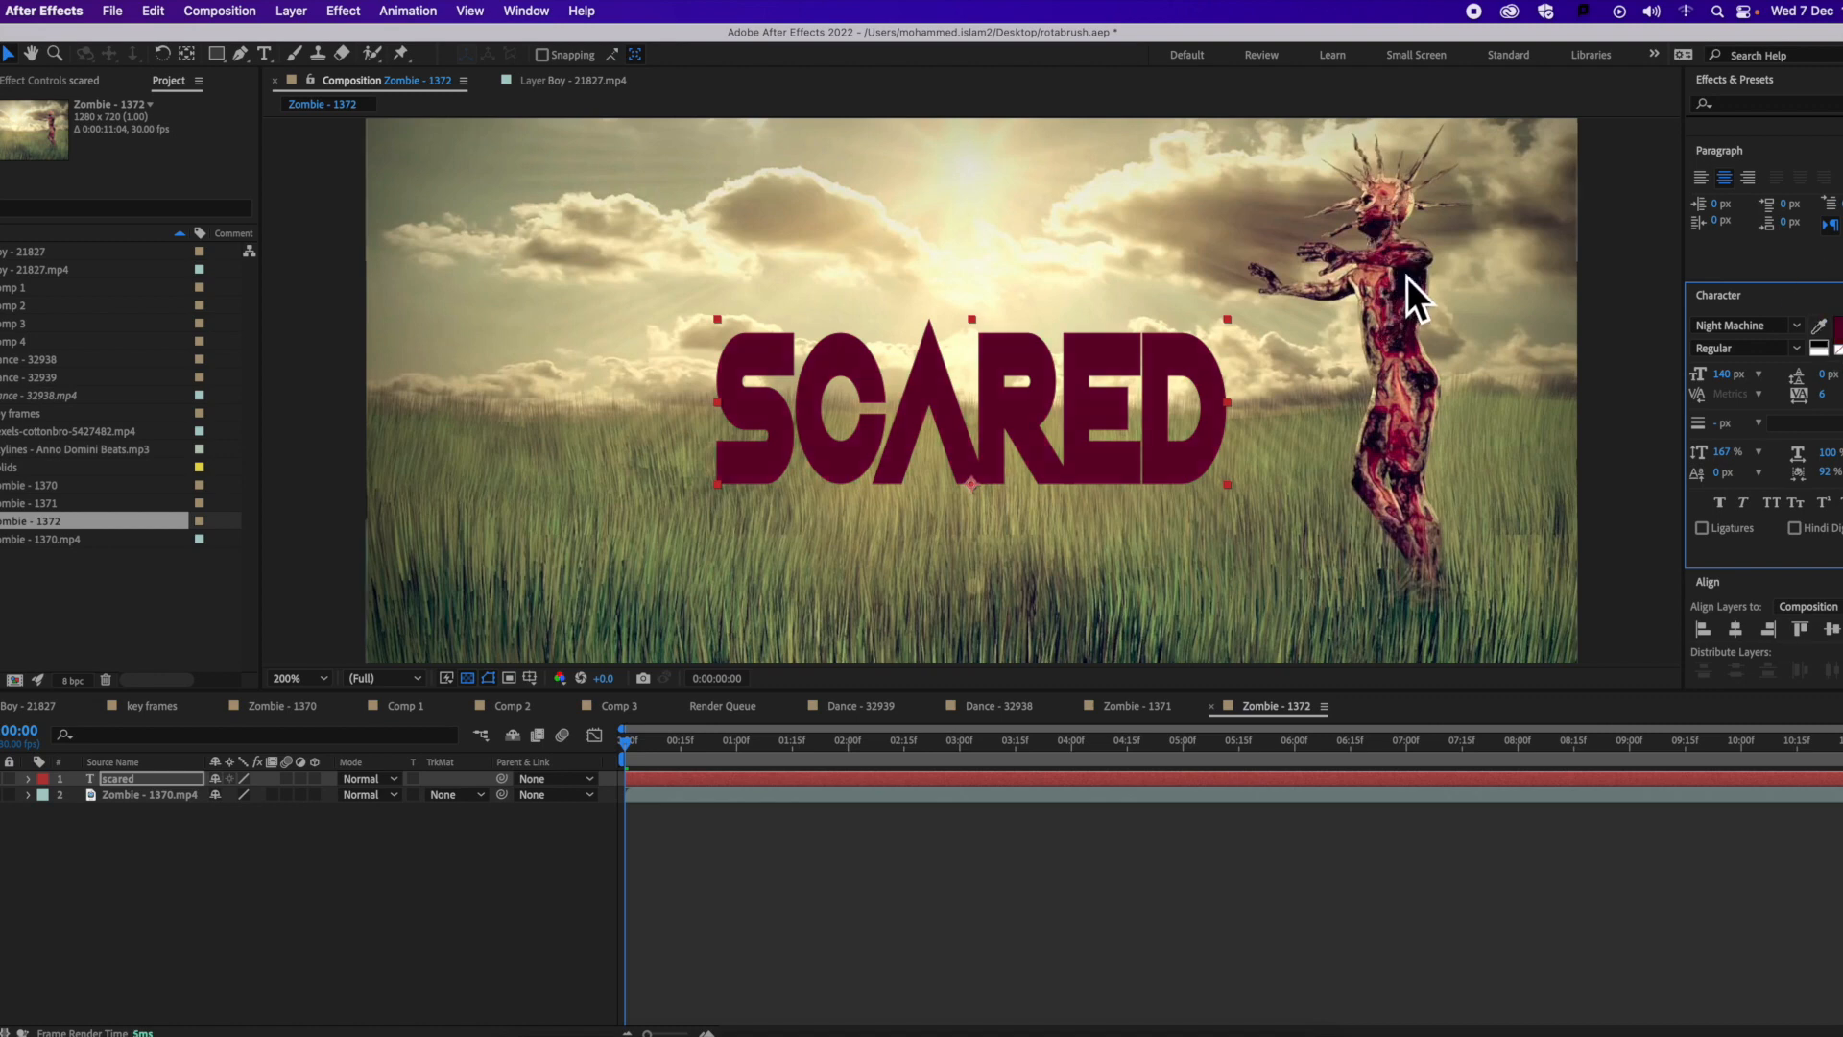
{"action": "left_click", "coordinate": [1819, 328]}
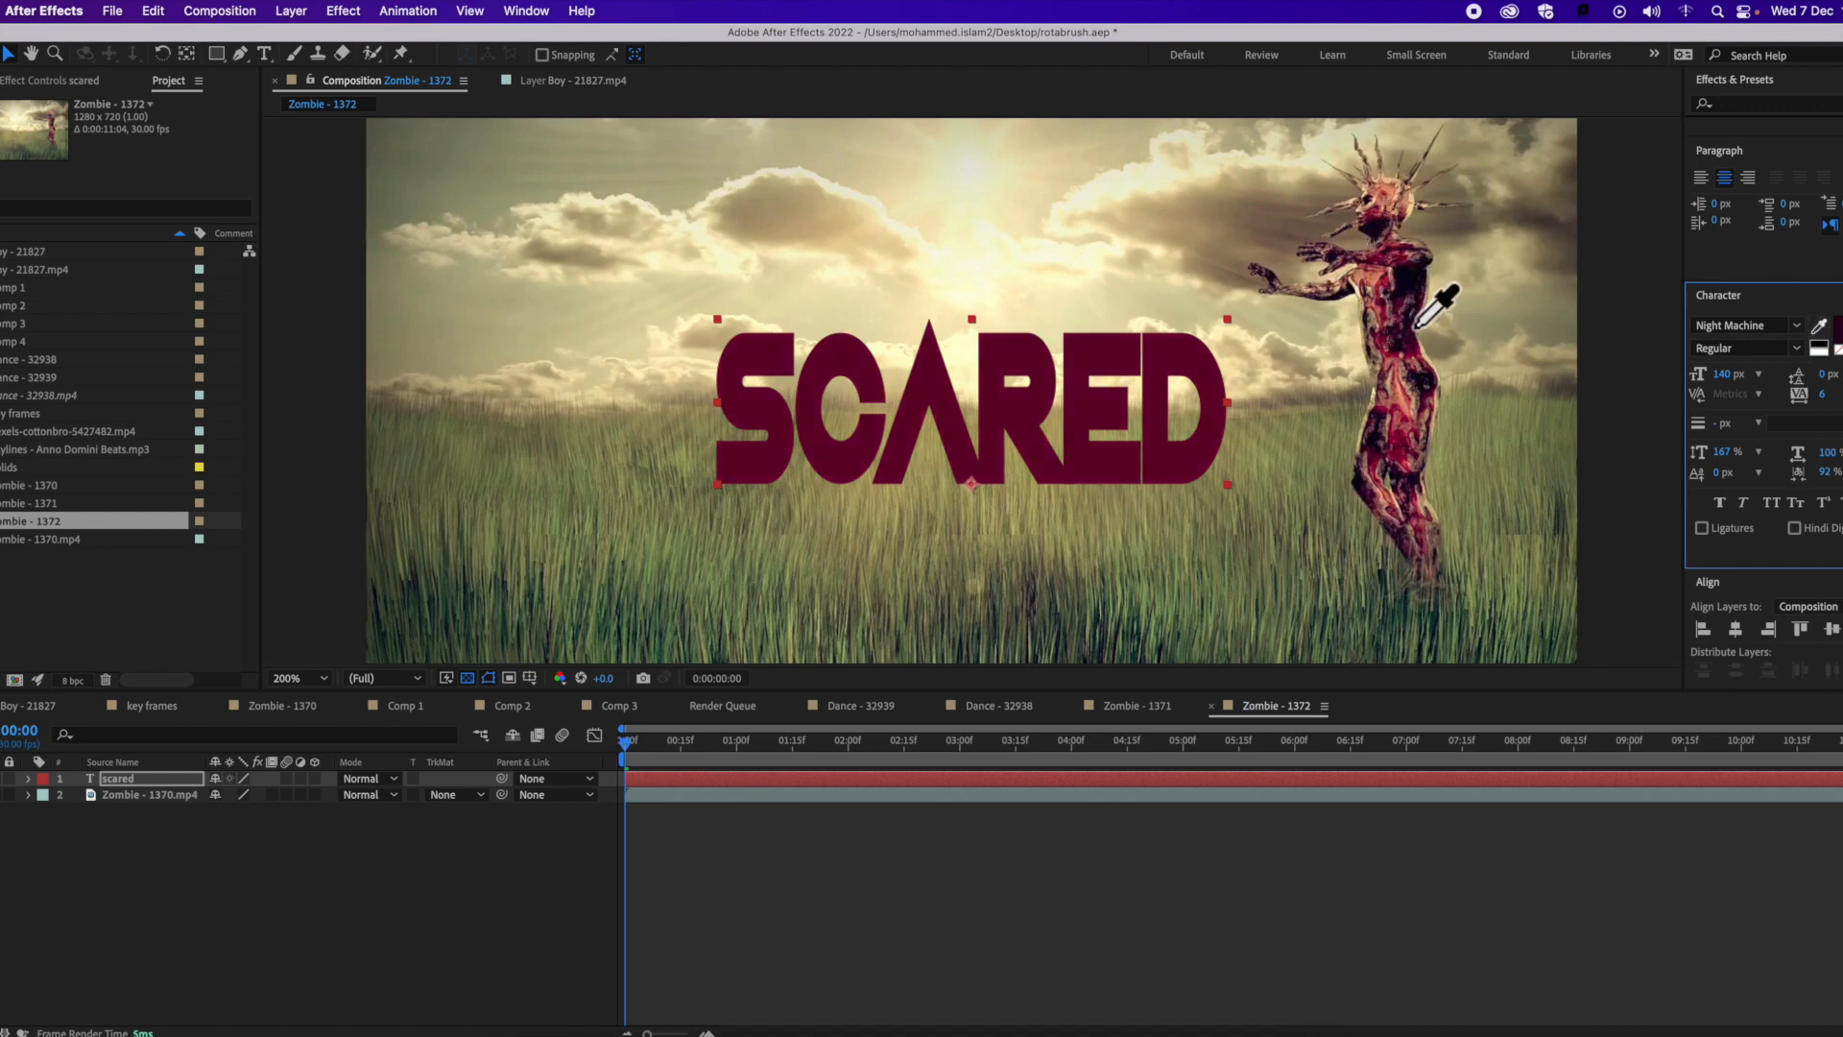
{"action": "left_click", "coordinate": [1405, 287]}
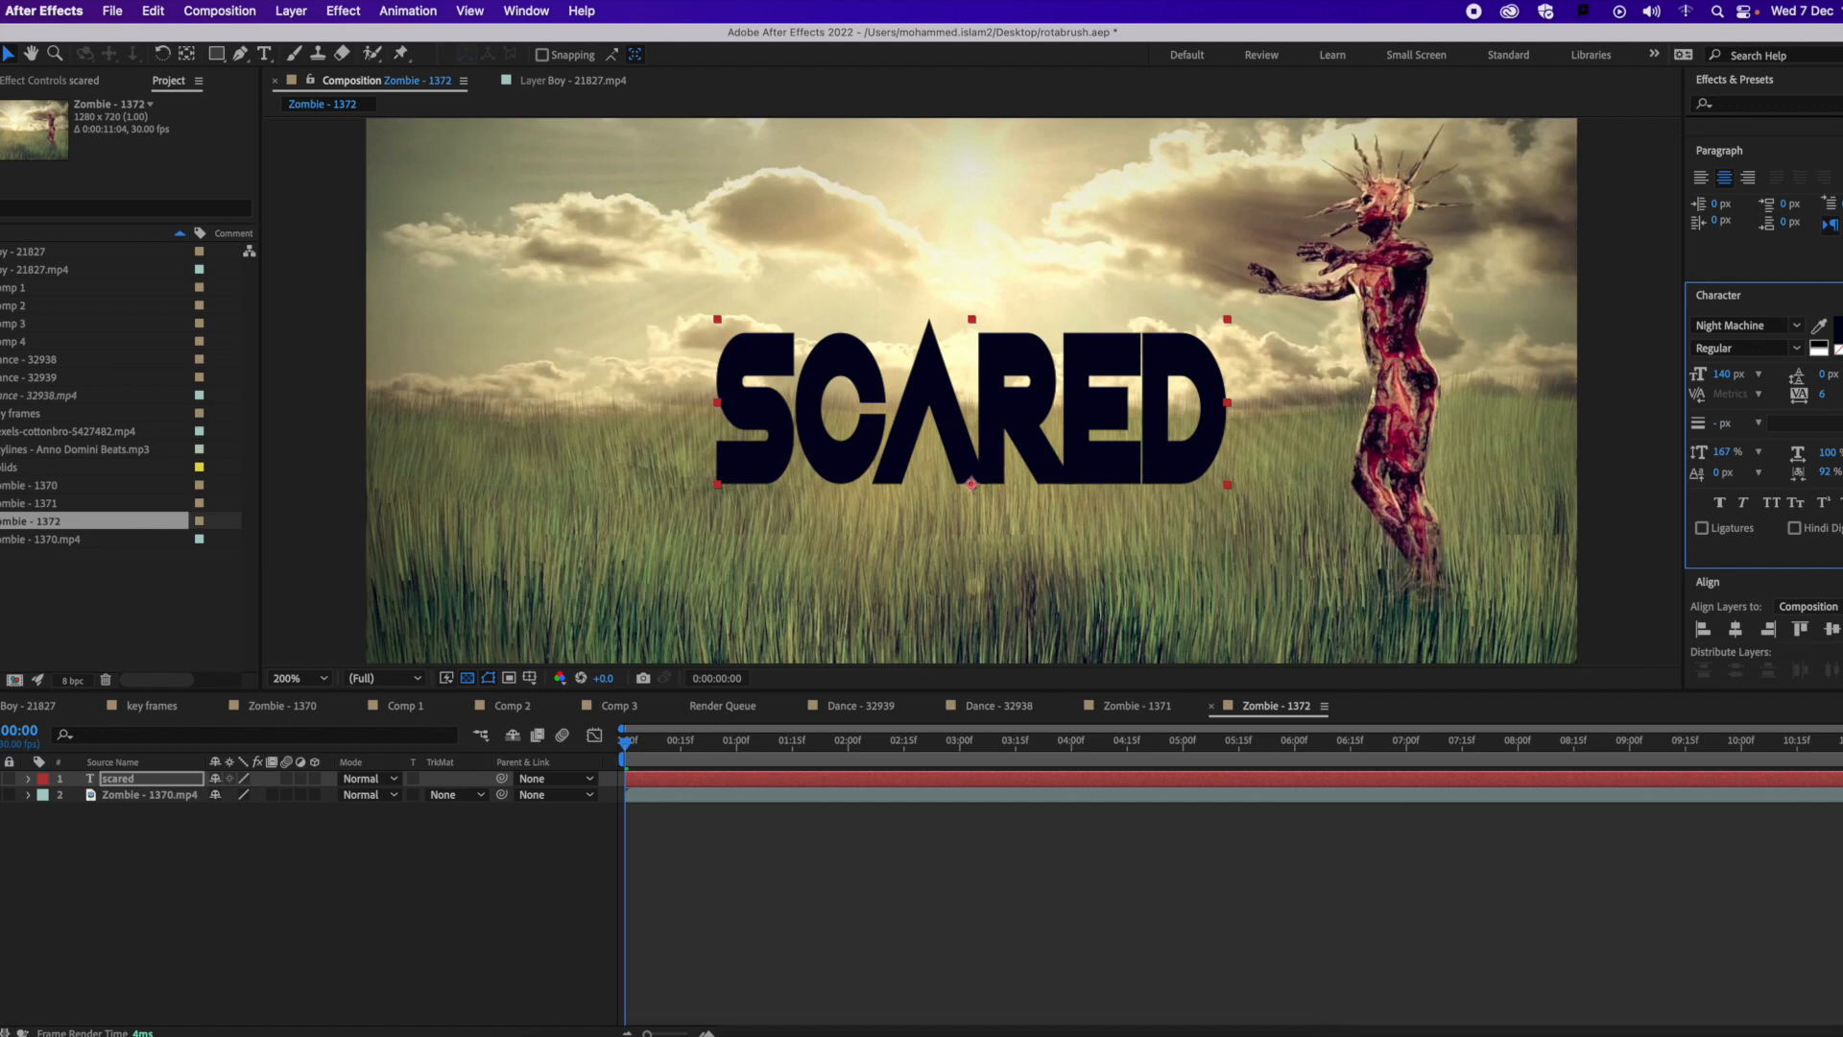
Step: Draw a closed four-point mask around the whole SCARED text with the Pen tool
{"action": "left_click_drag", "start_coordinate": [632, 735], "coordinate": [539, 786]}
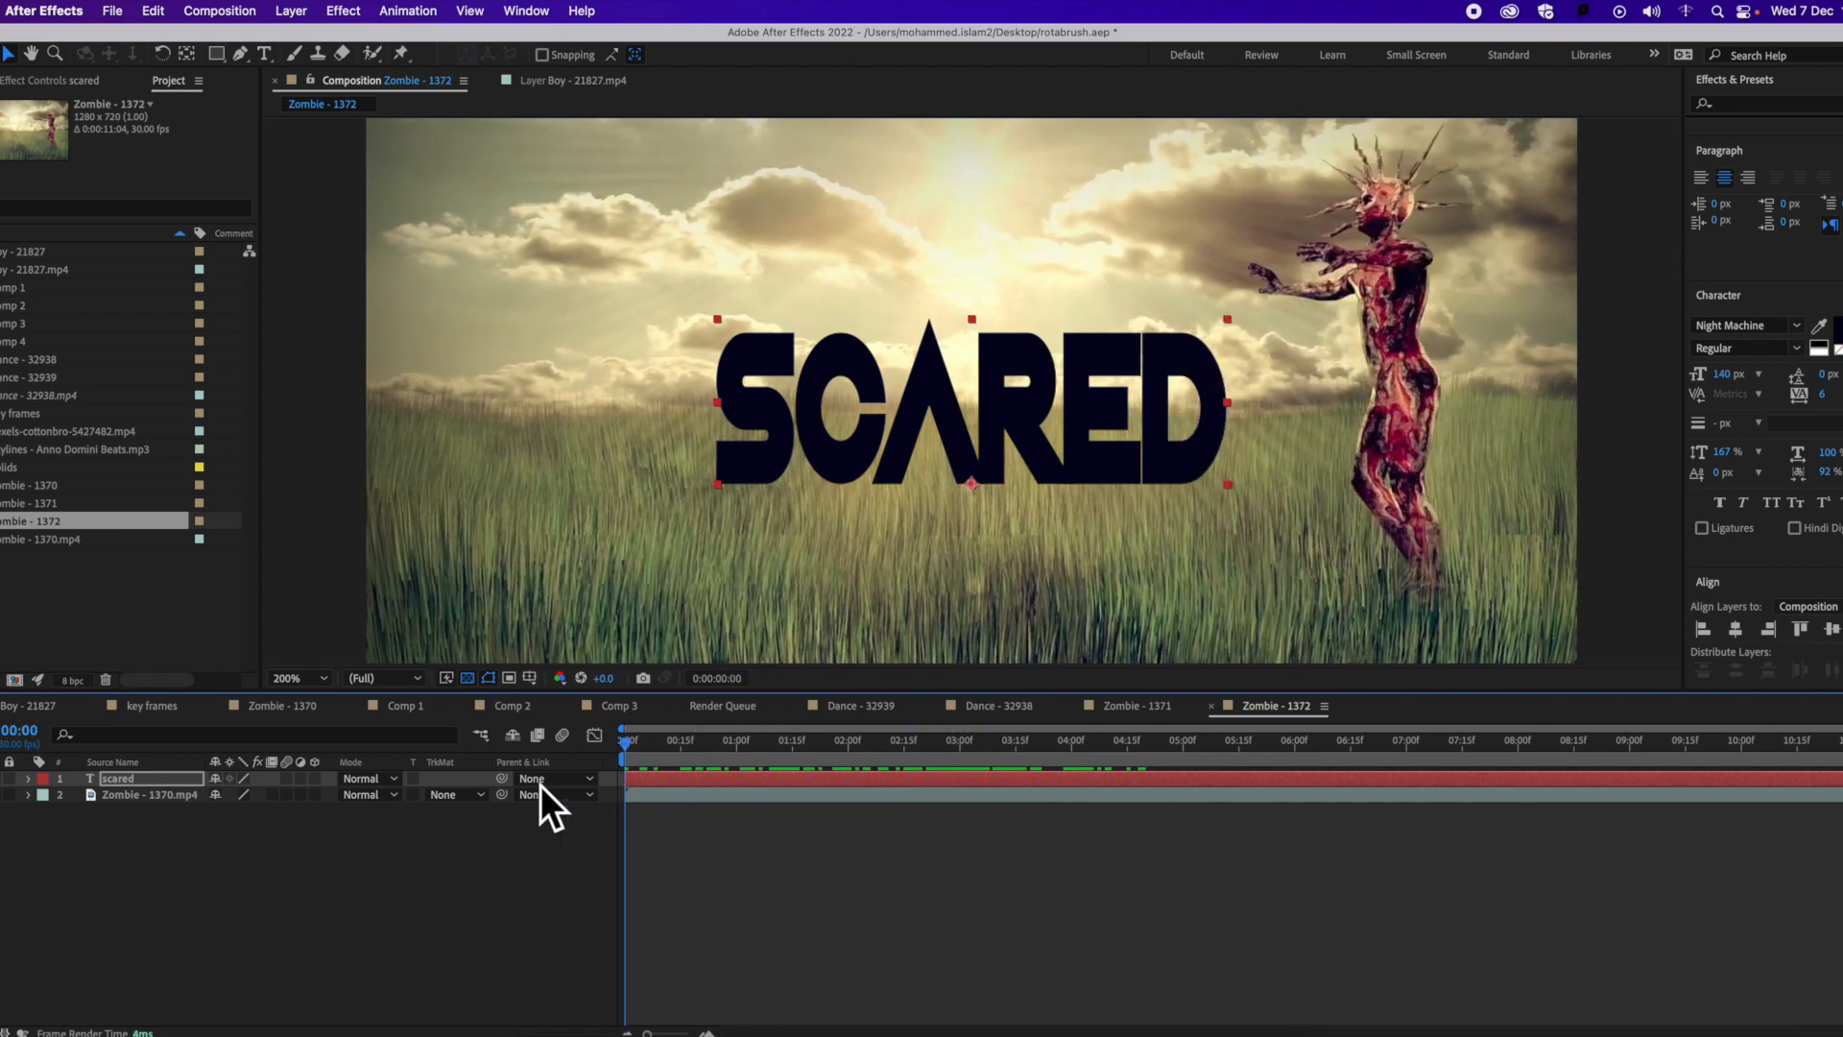
{"action": "left_click", "coordinate": [238, 56]}
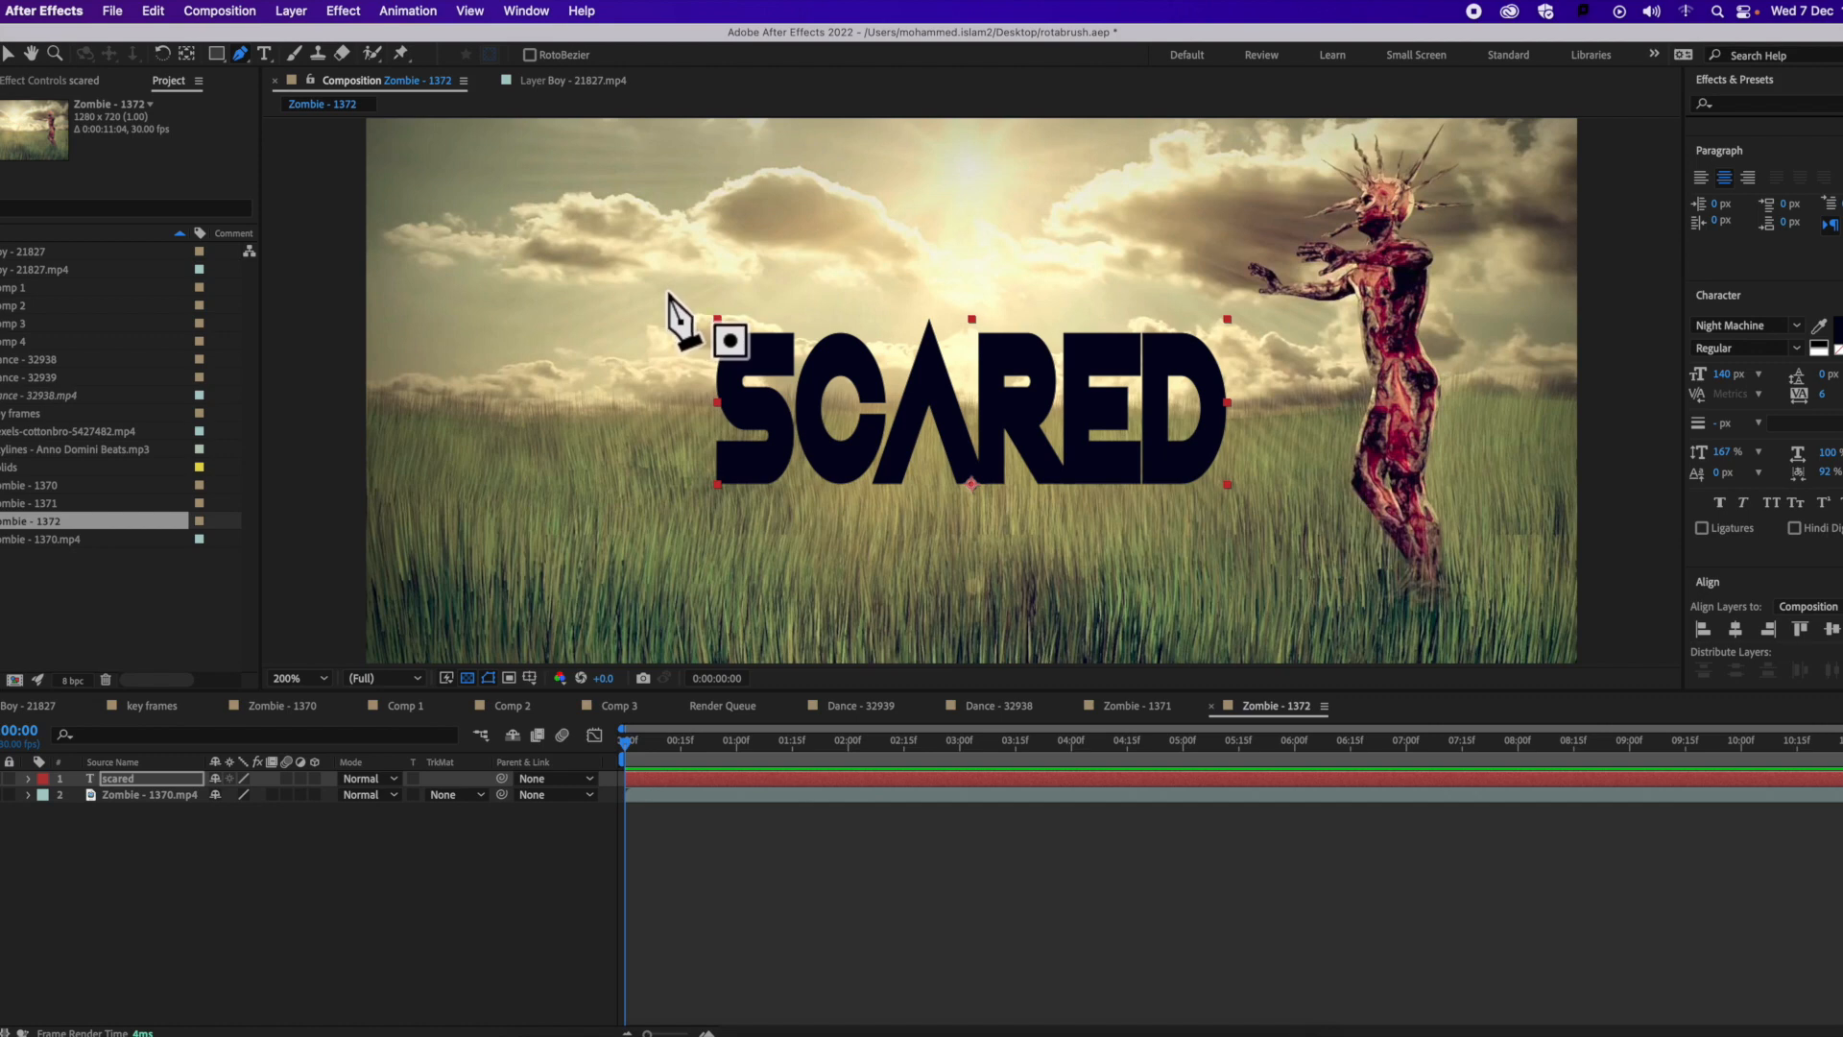
{"action": "left_click", "coordinate": [669, 292]}
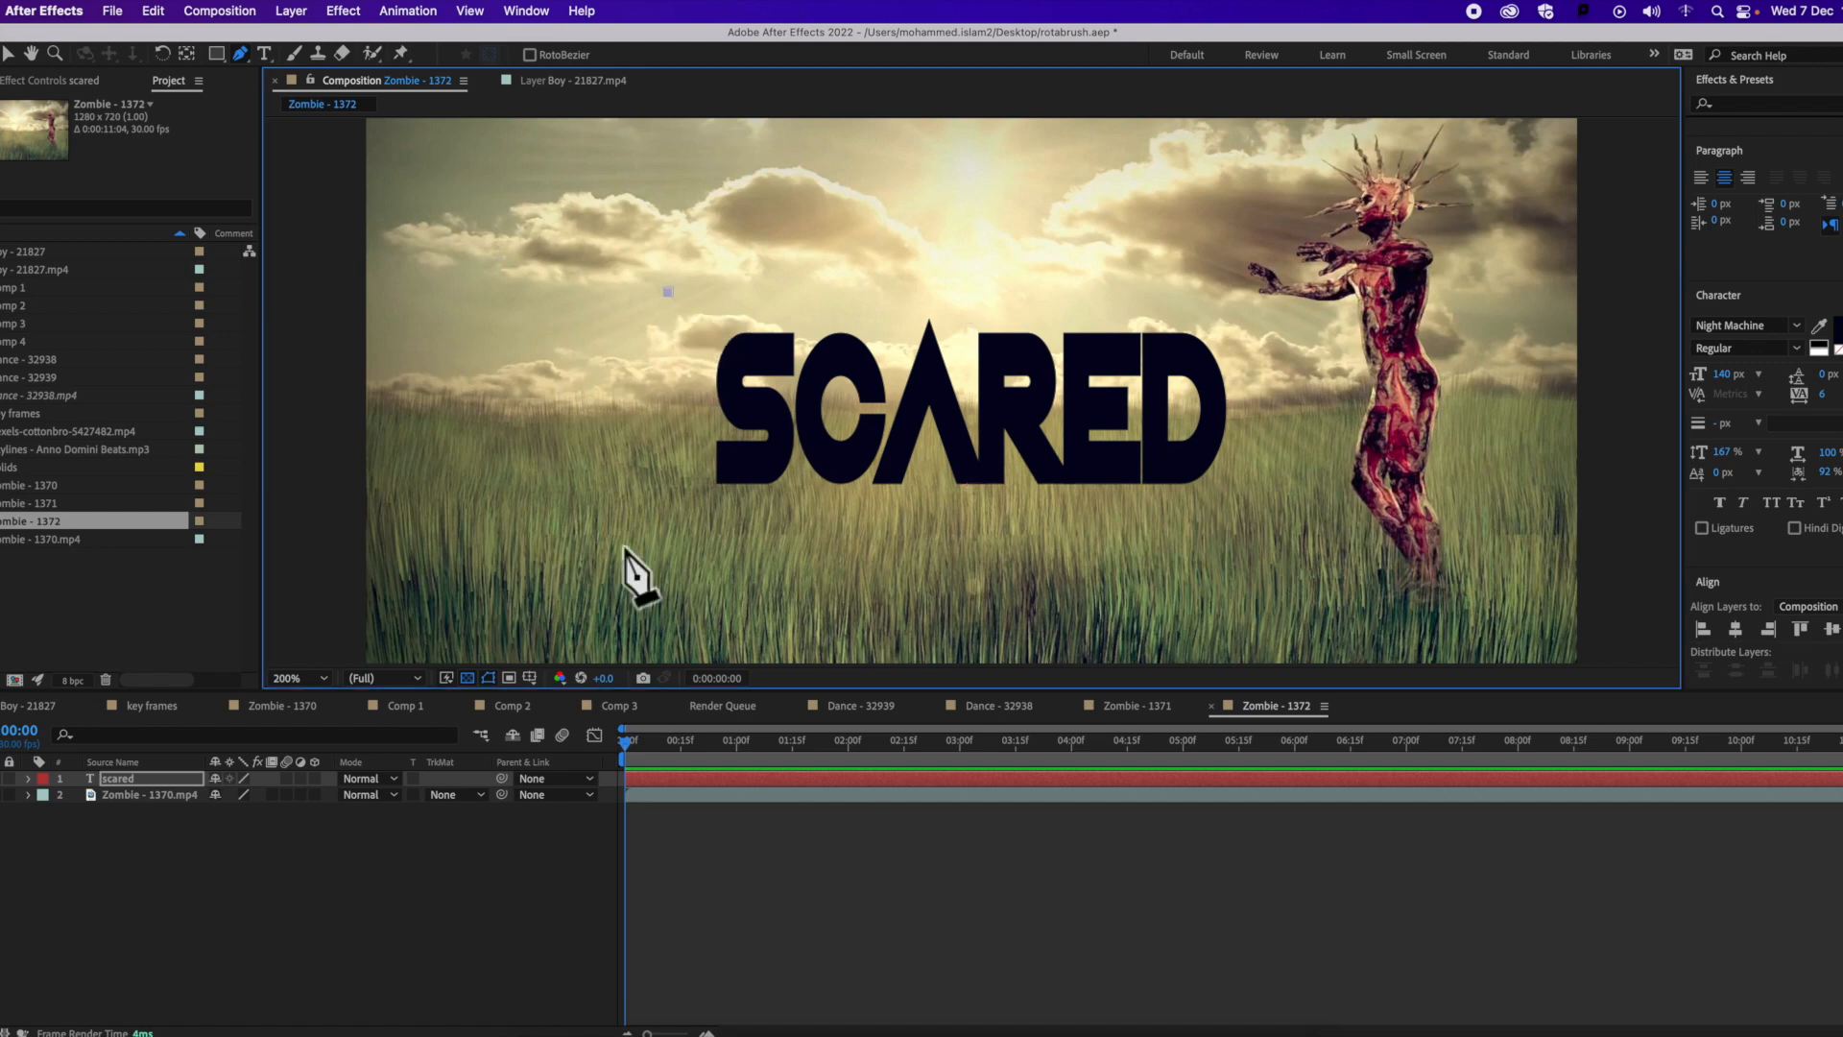
{"action": "left_click", "coordinate": [675, 524]}
{"action": "left_click", "coordinate": [1268, 515]}
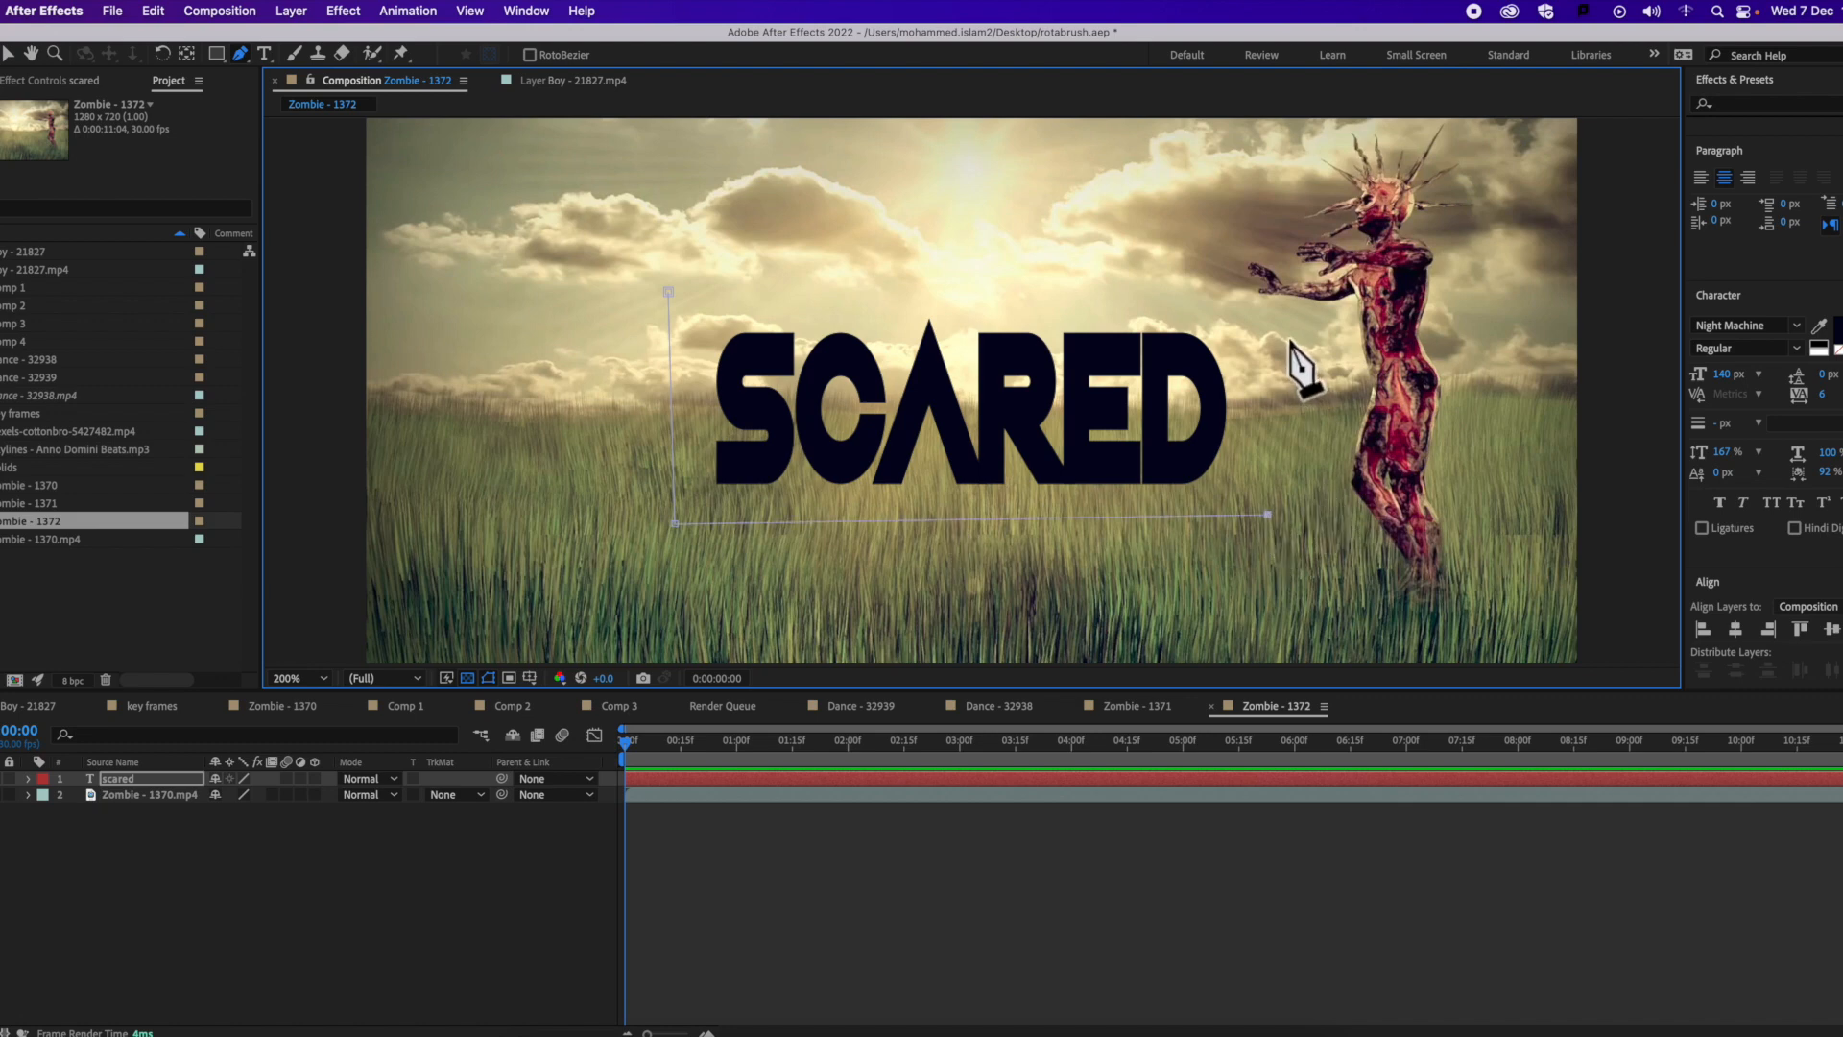
{"action": "left_click", "coordinate": [1266, 322]}
{"action": "left_click", "coordinate": [669, 291]}
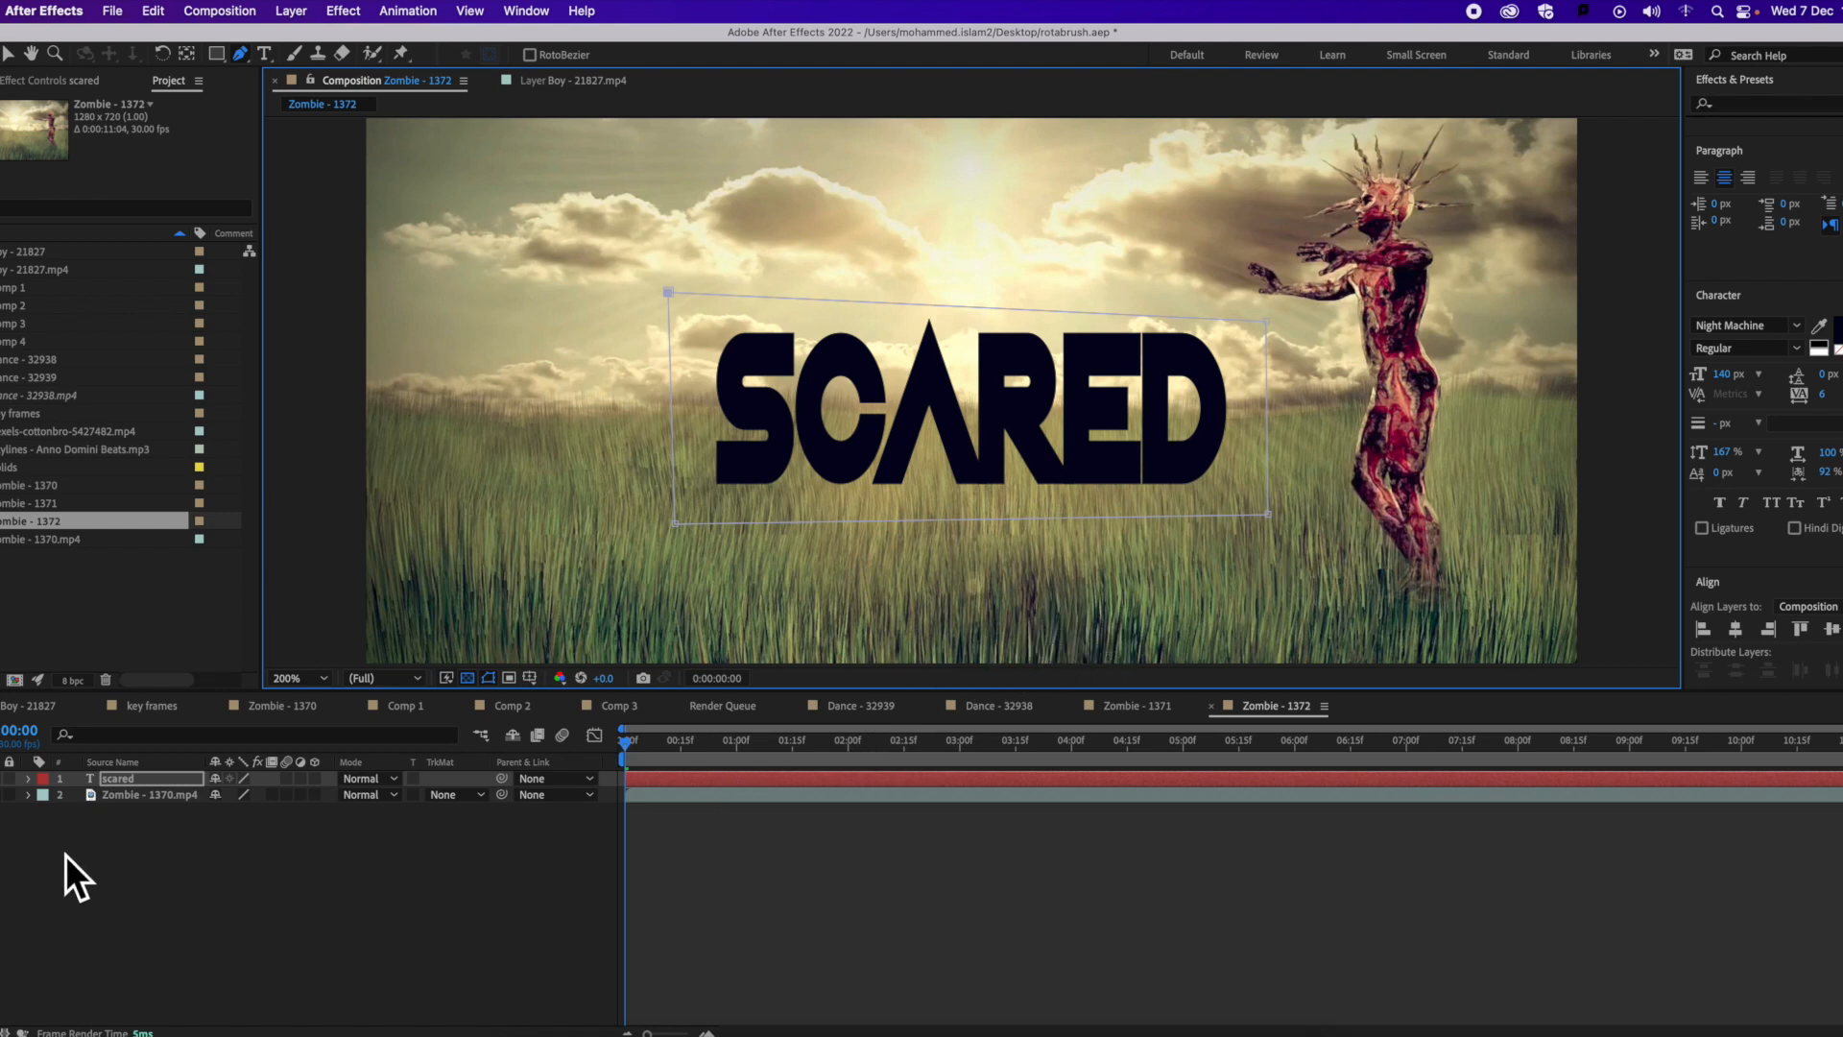
Step: Enable Mask Path keyframing for the SCARED layer's mask at 0:00:02:16, where the zombie reaches the letter D
{"action": "left_click", "coordinate": [30, 779]}
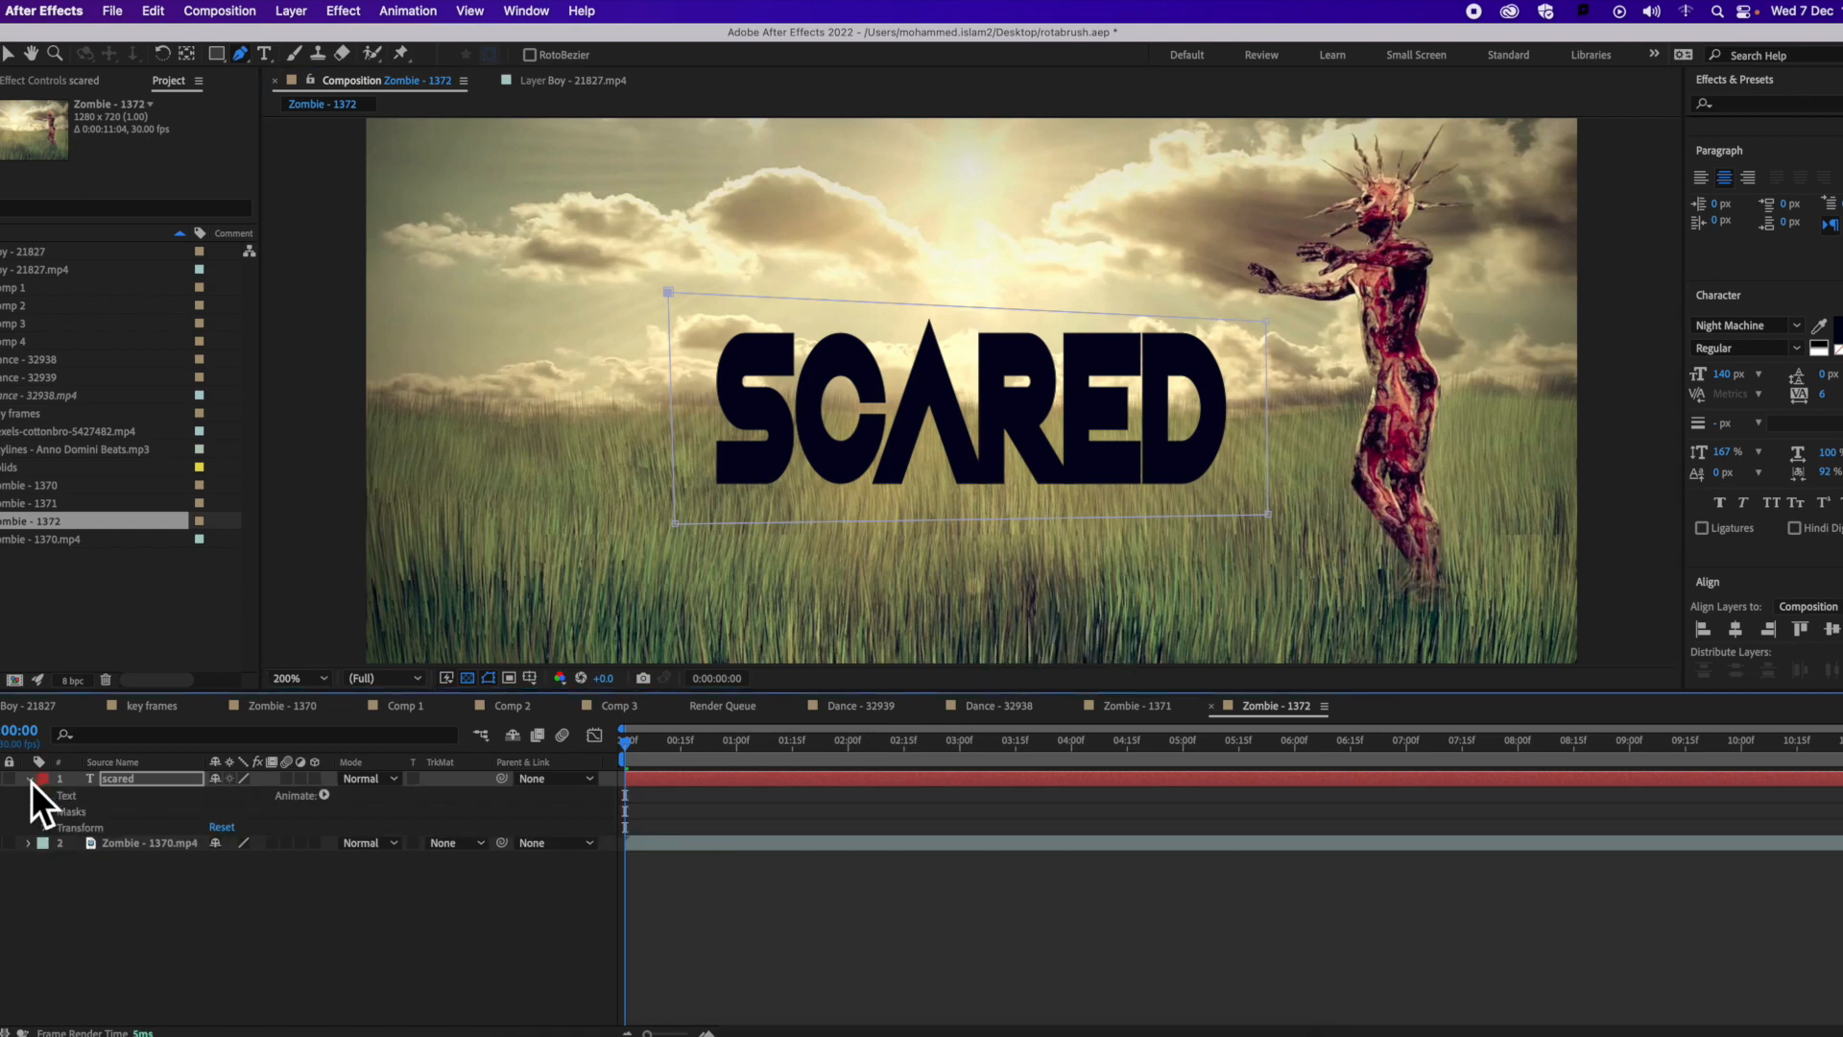
{"action": "left_click", "coordinate": [44, 813]}
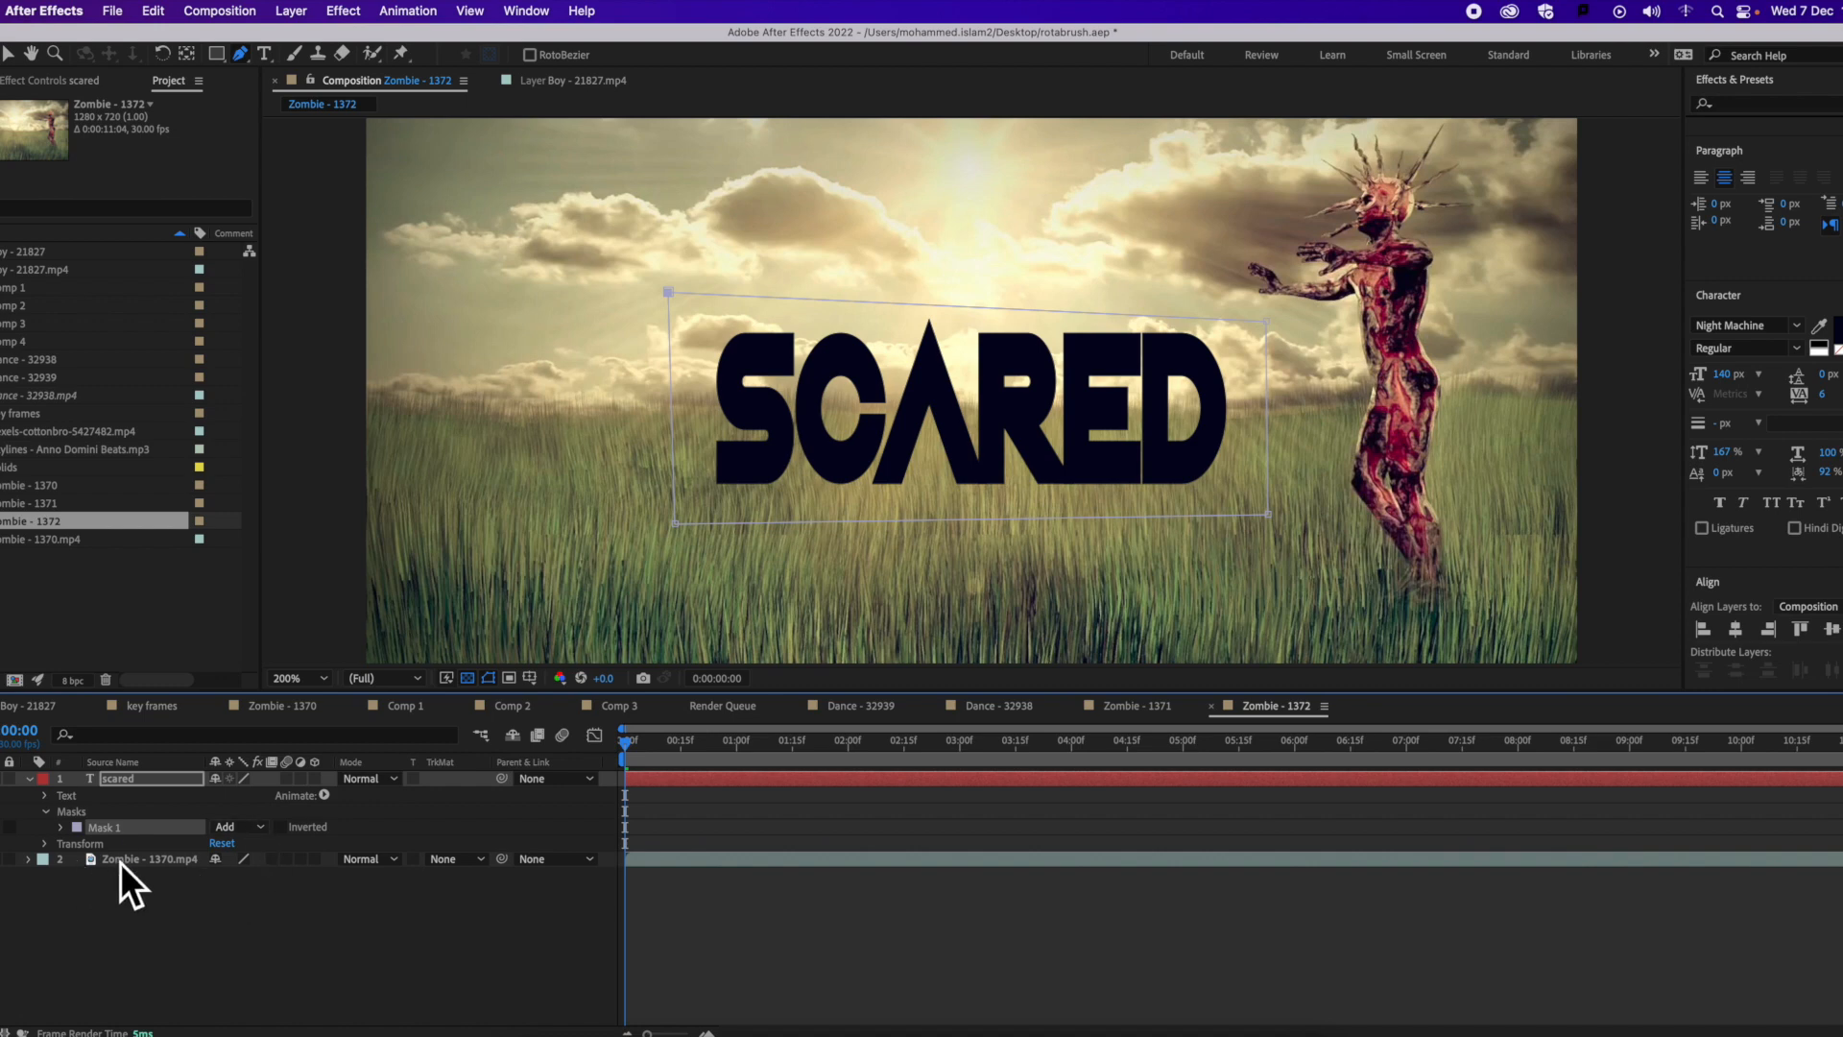
{"action": "left_click", "coordinate": [32, 780]}
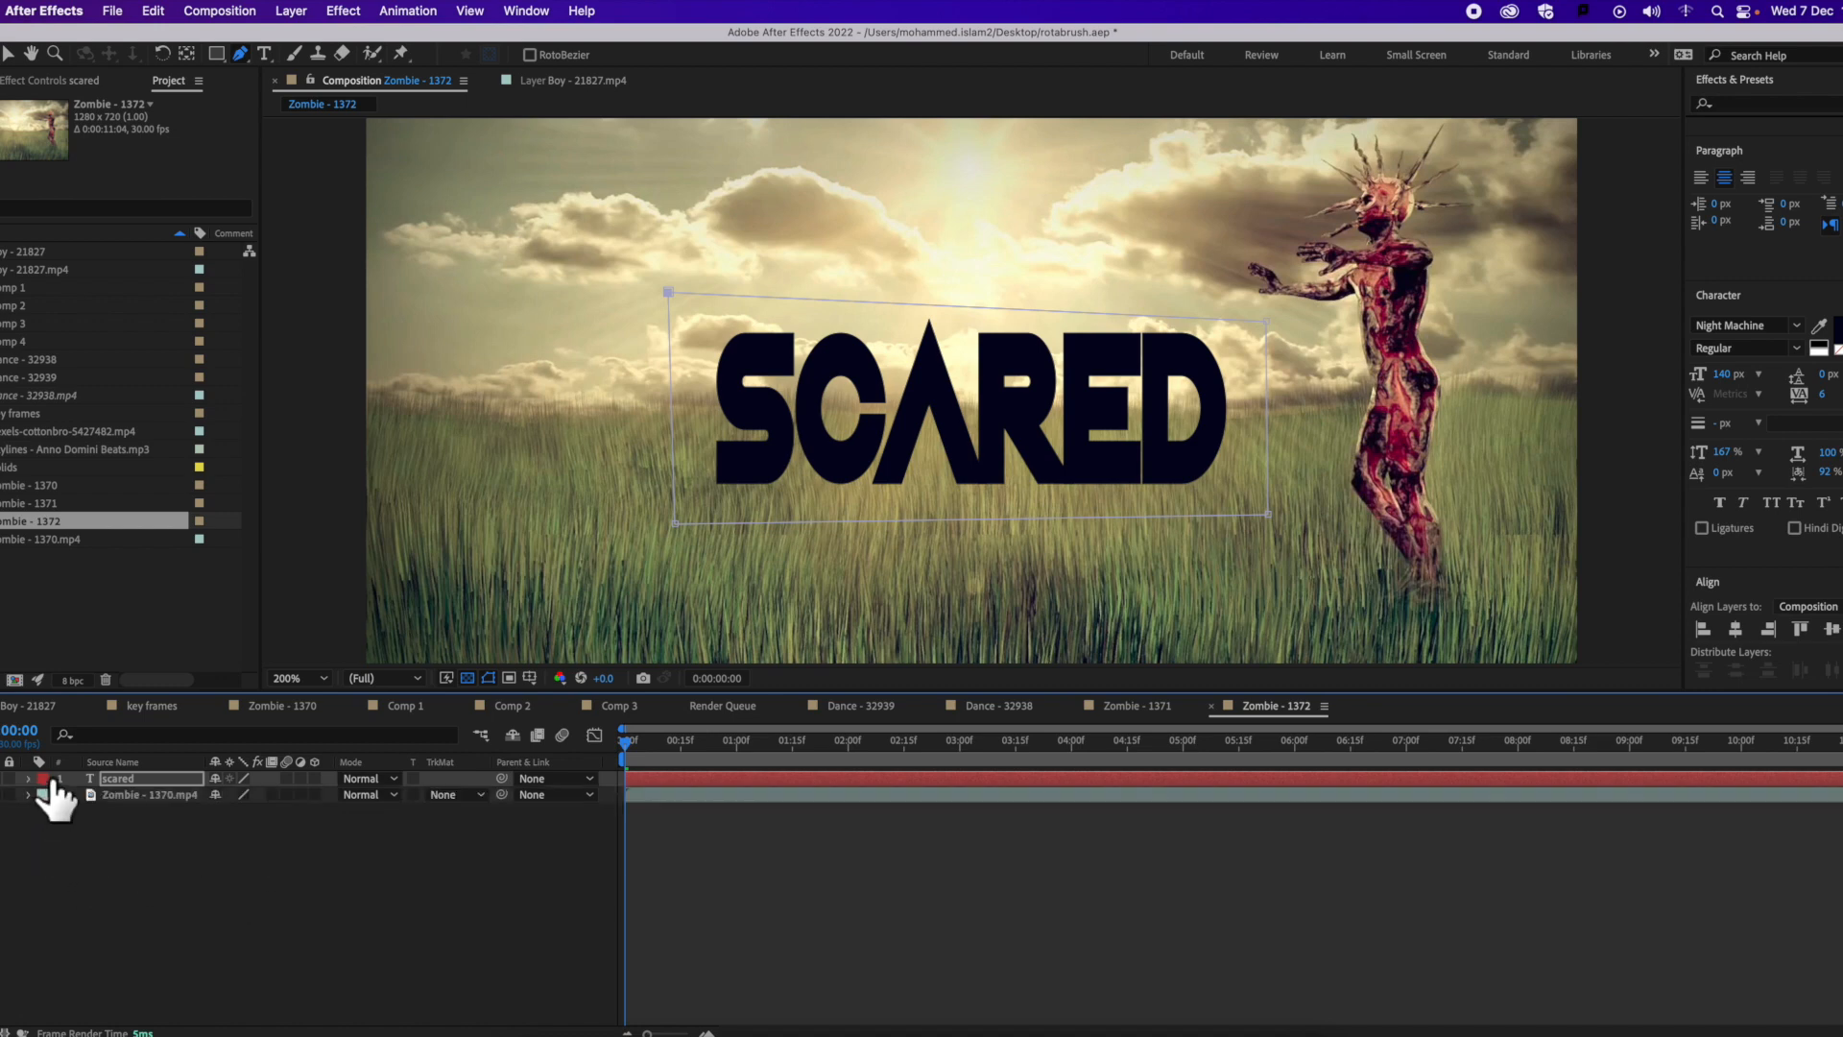
{"action": "key", "text": "m"}
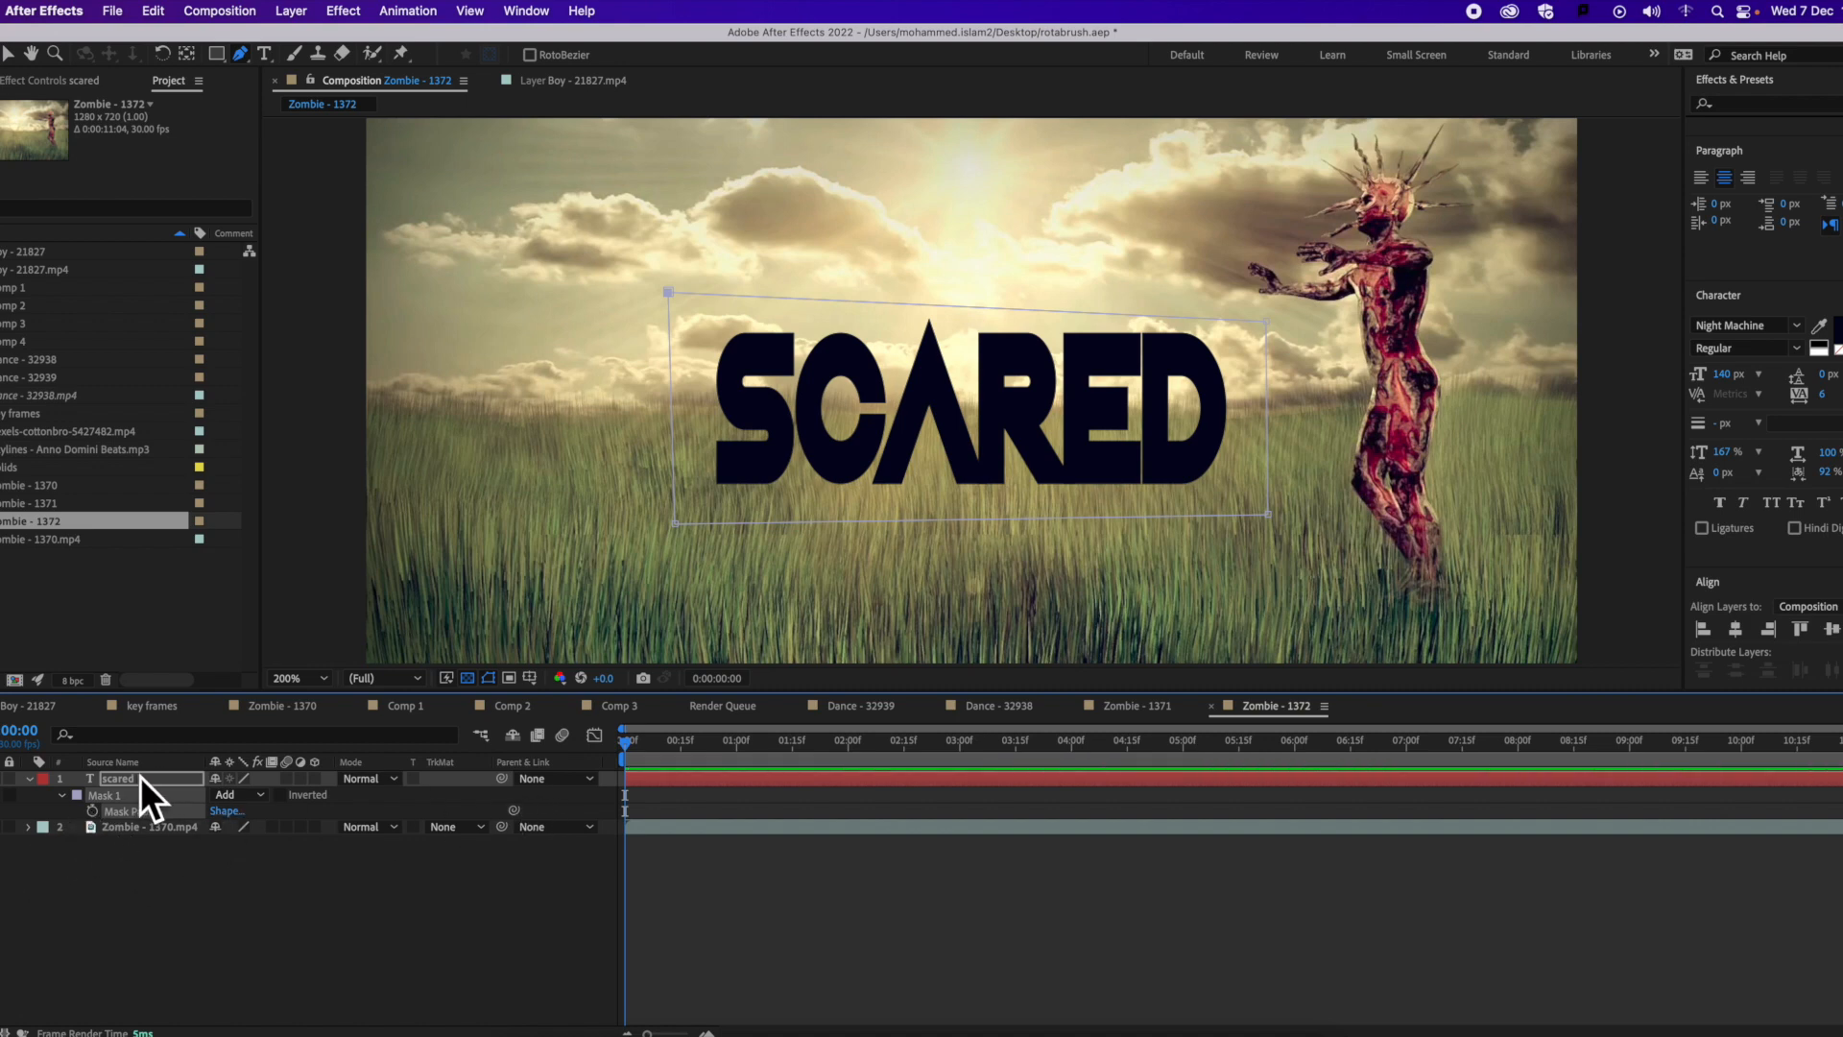
{"action": "left_click_drag", "start_coordinate": [646, 745], "coordinate": [908, 743]}
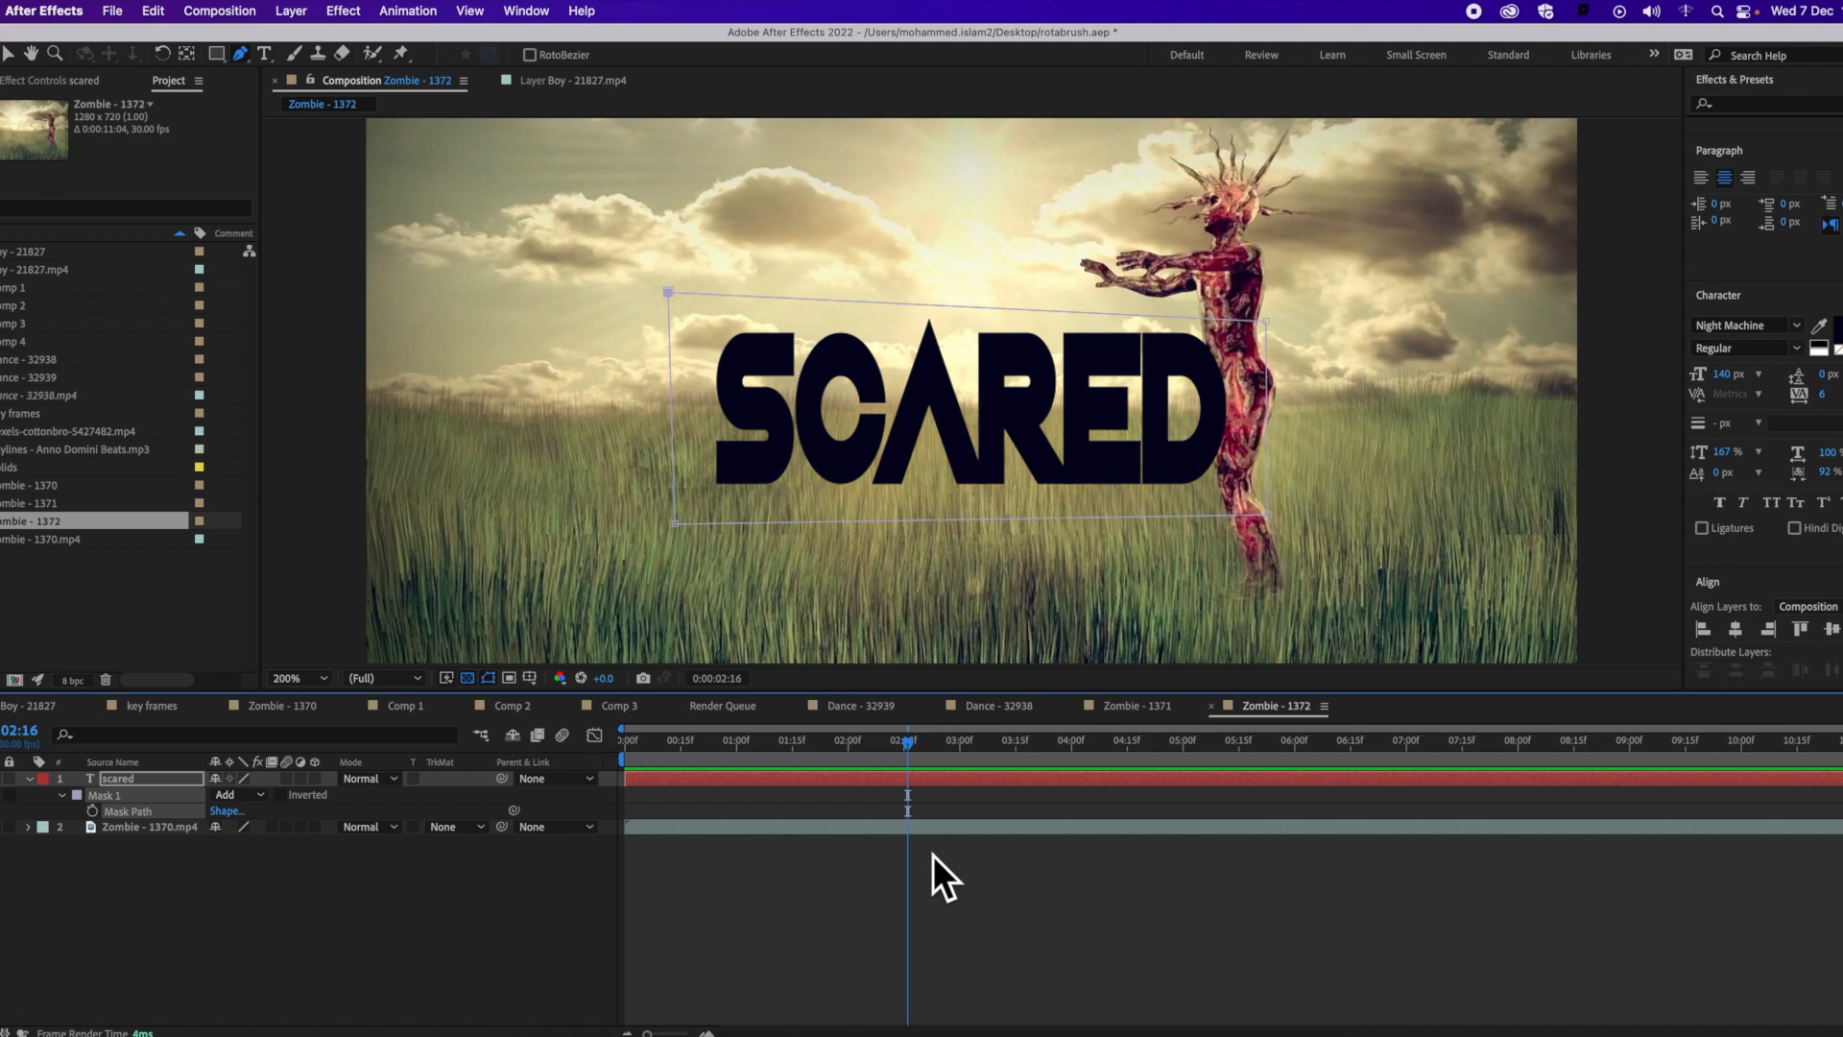
{"action": "left_click", "coordinate": [93, 811]}
{"action": "left_click", "coordinate": [124, 779]}
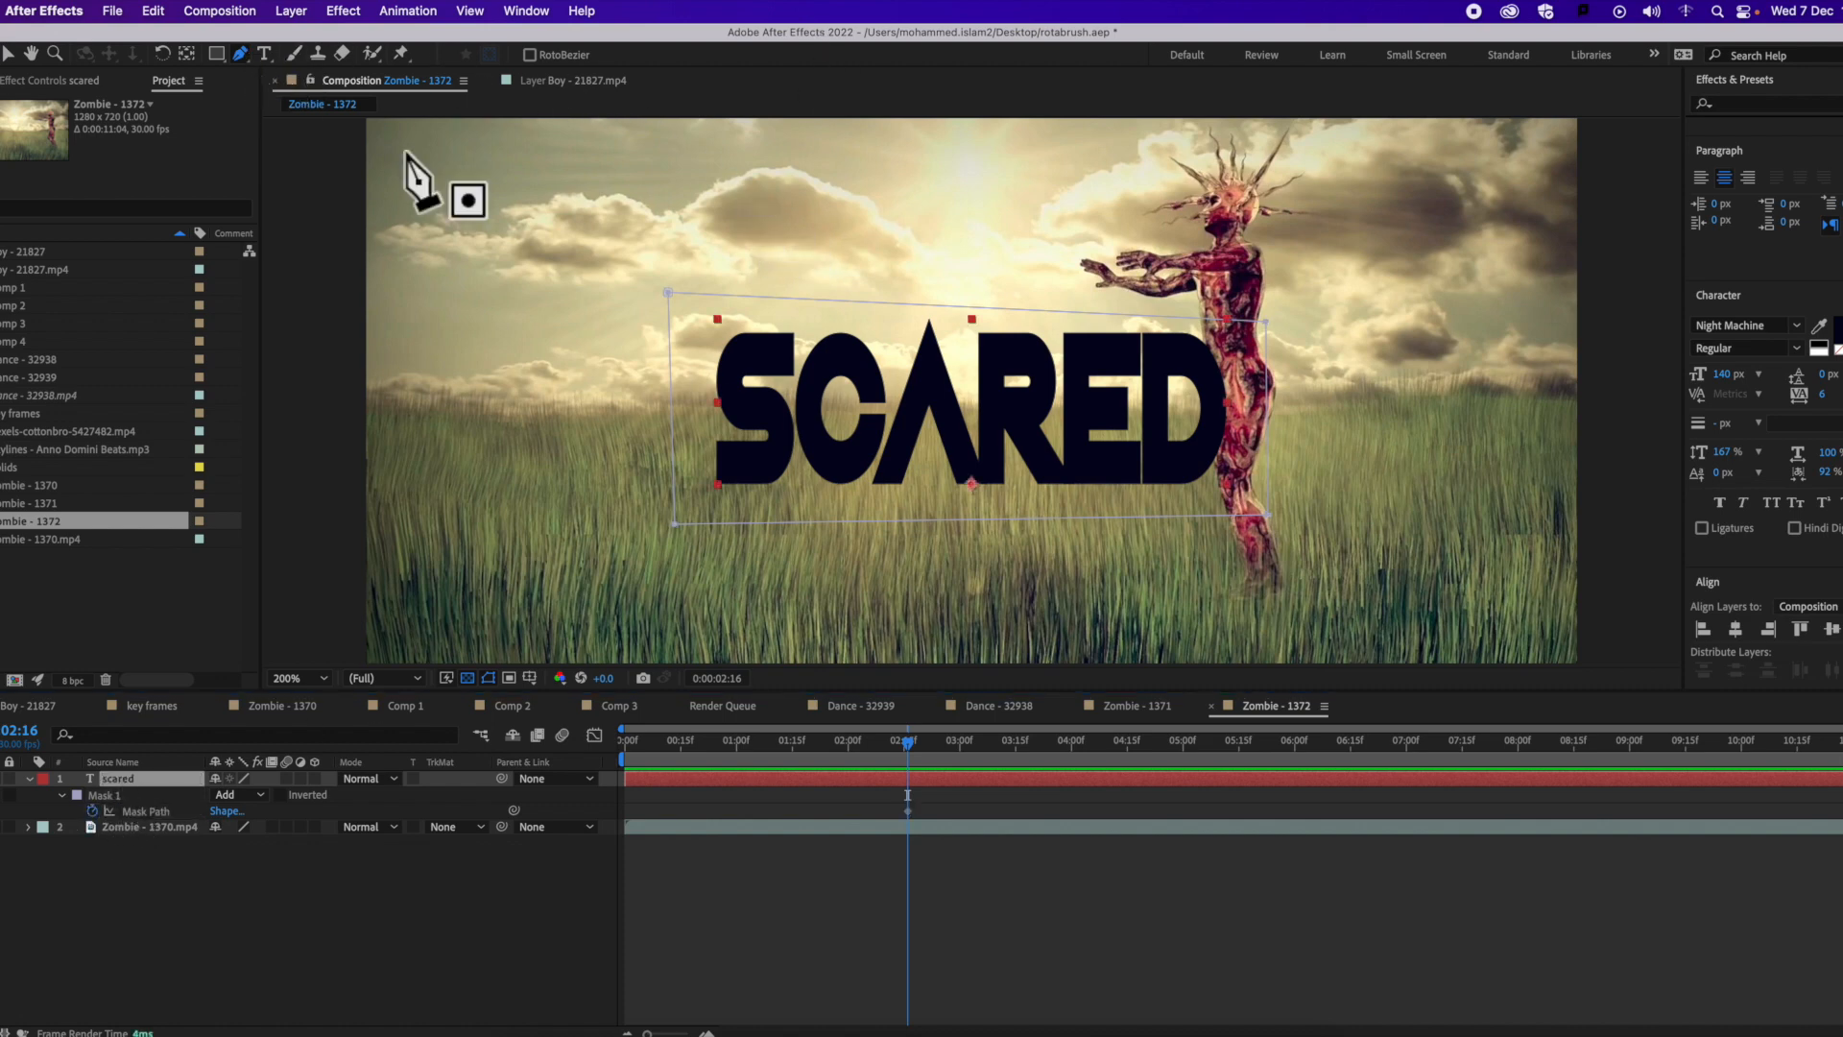
Step: At 0:00:02:16, add a point to the mask's zombie-side edge and fit that edge along the zombie's front
{"action": "left_click", "coordinate": [1267, 382]}
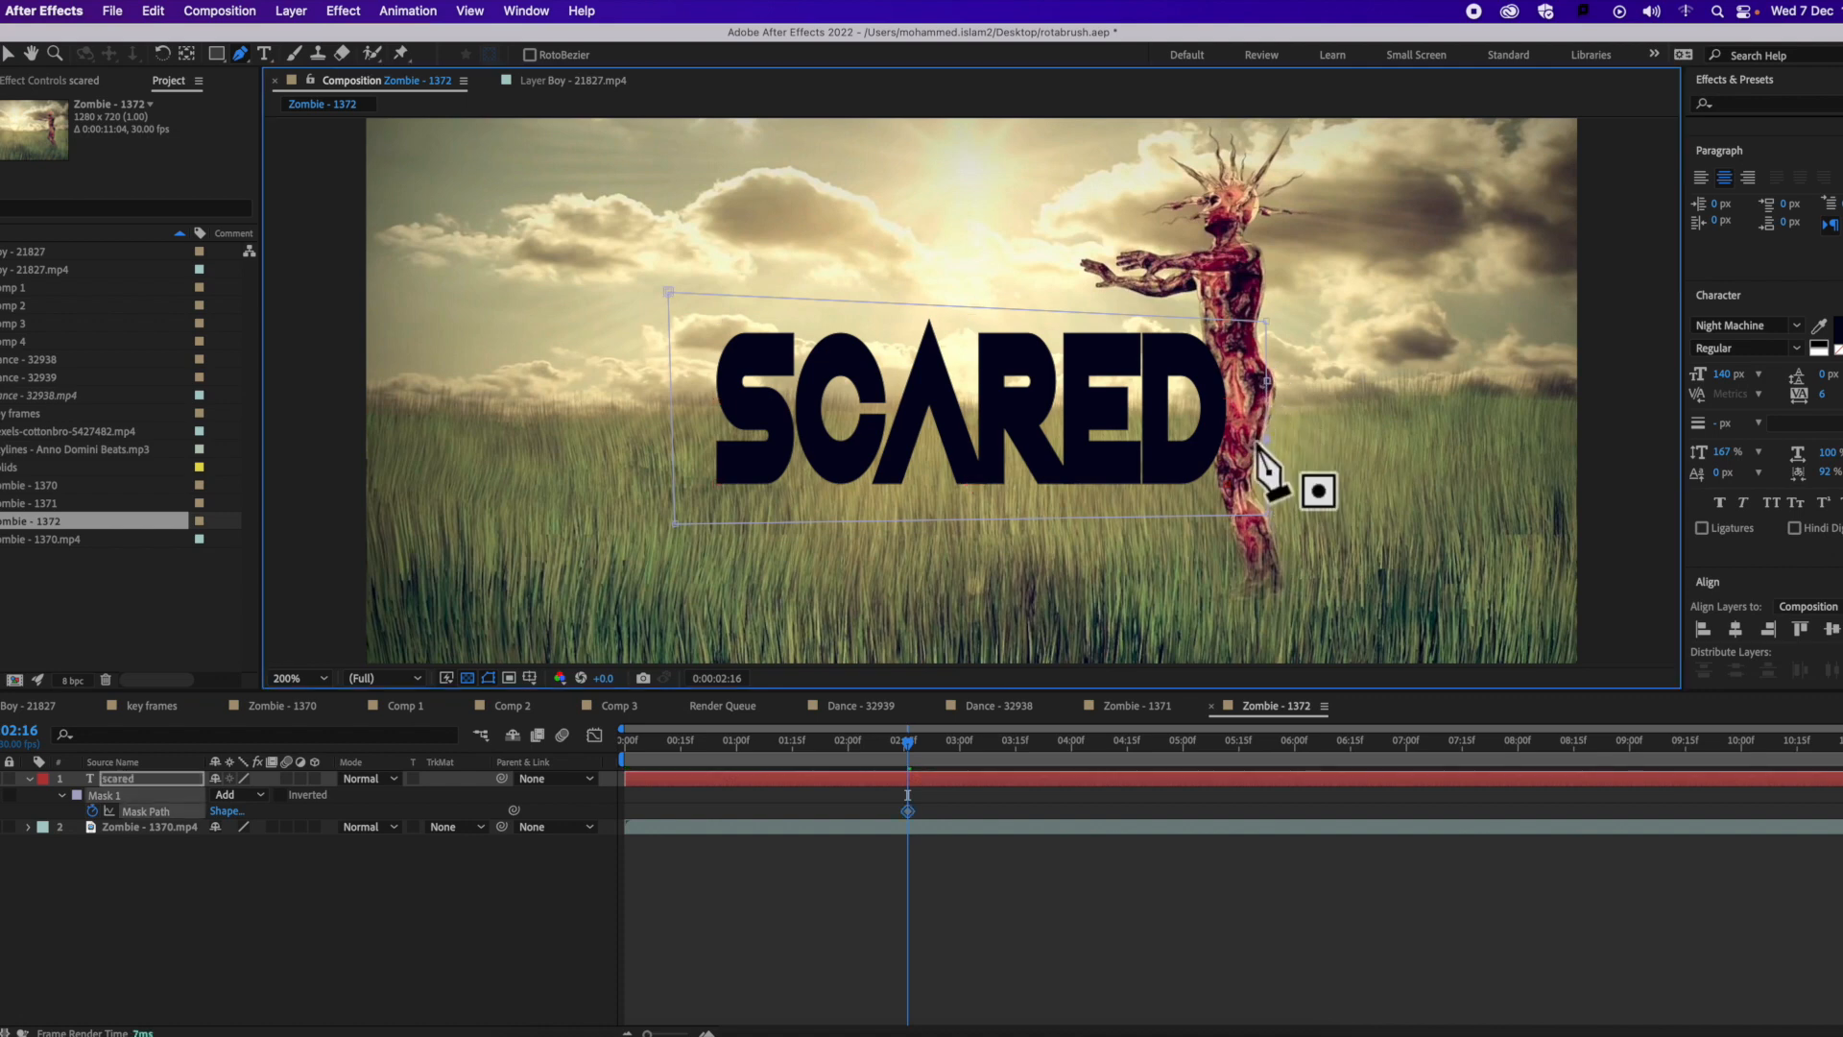
{"action": "key", "text": "period"}
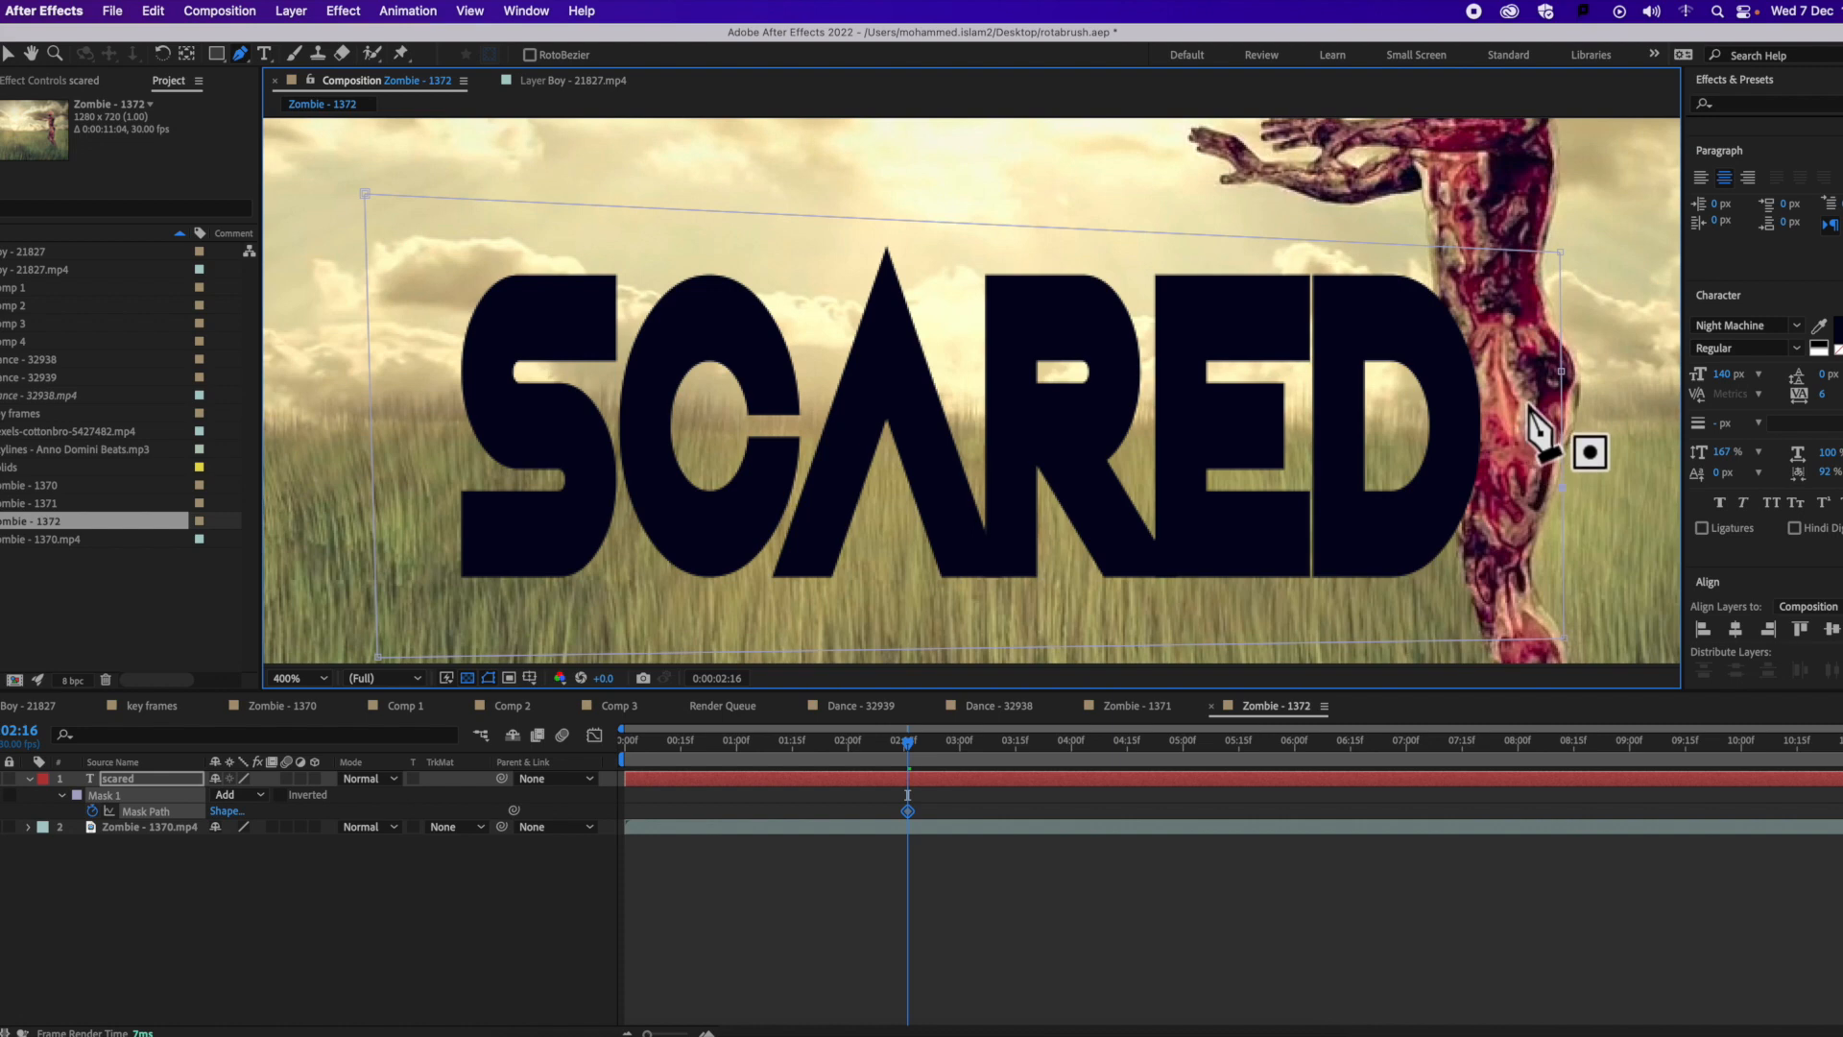
{"action": "left_click_drag", "start_coordinate": [1561, 370], "coordinate": [1445, 373]}
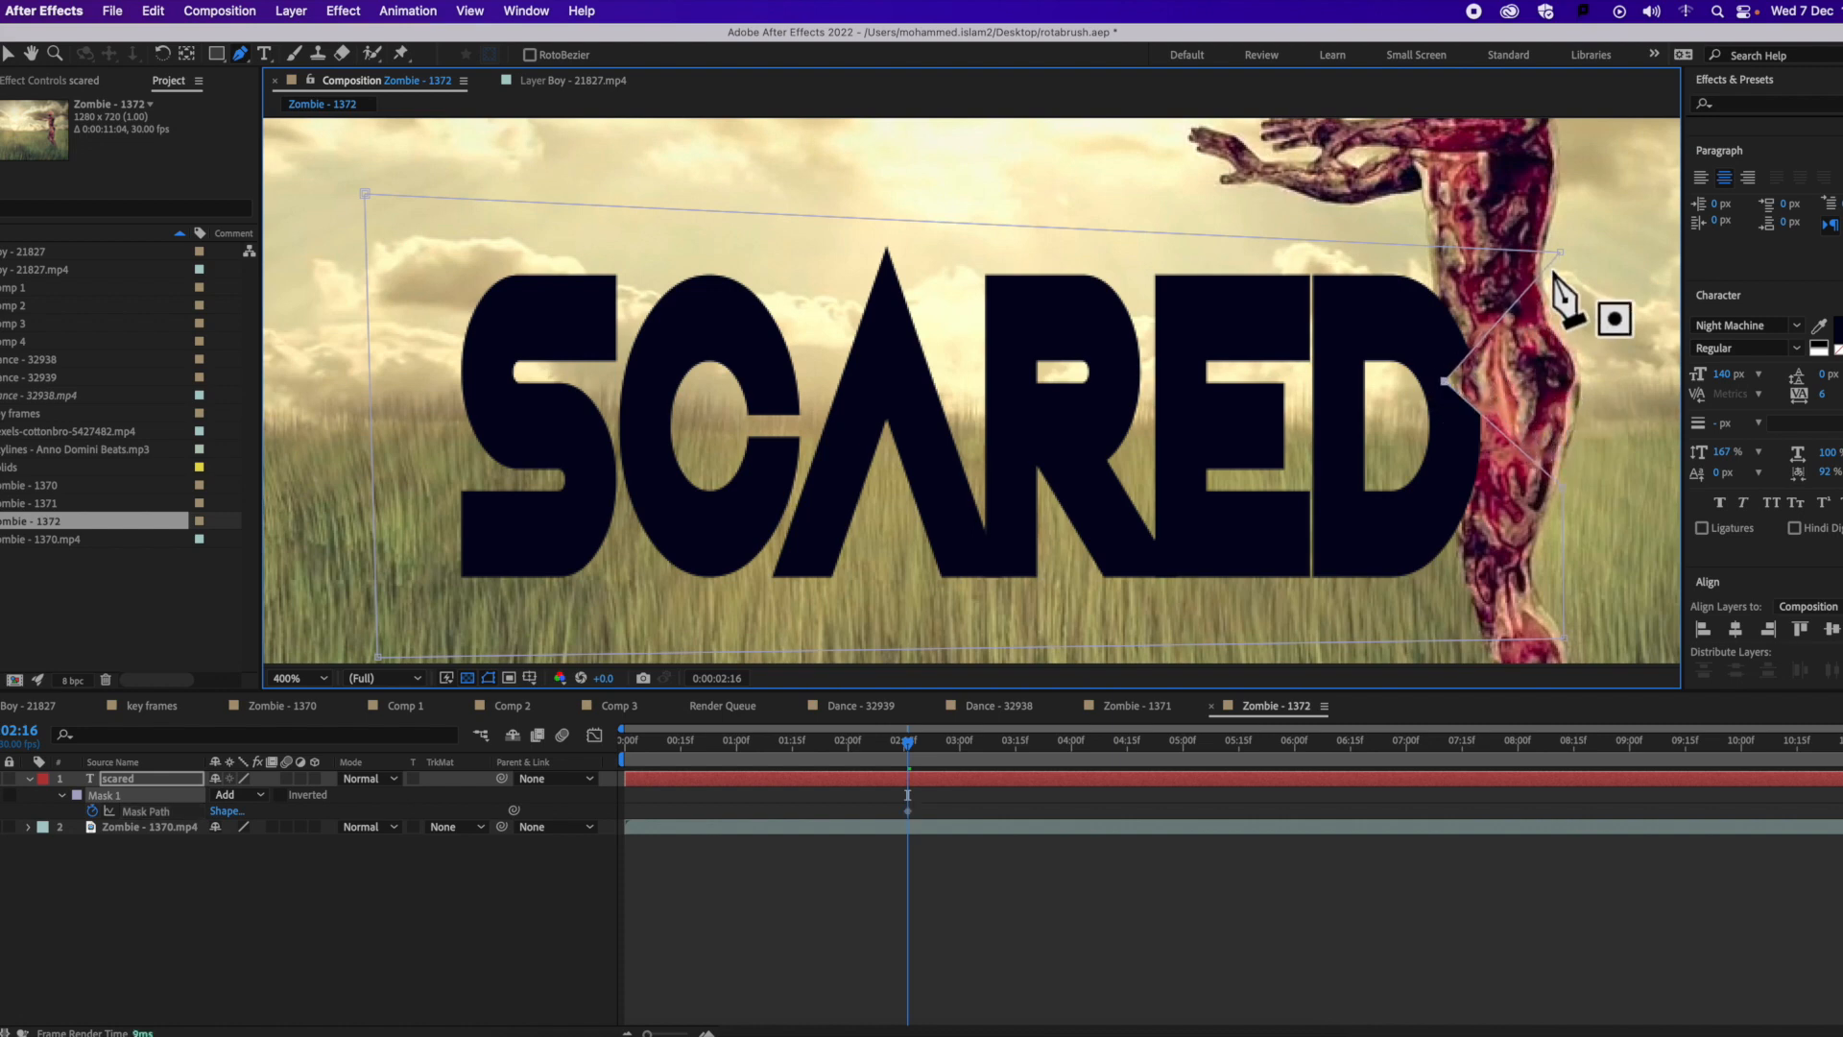
{"action": "left_click_drag", "start_coordinate": [1559, 251], "coordinate": [1431, 238]}
{"action": "left_click_drag", "start_coordinate": [1443, 379], "coordinate": [1453, 383]}
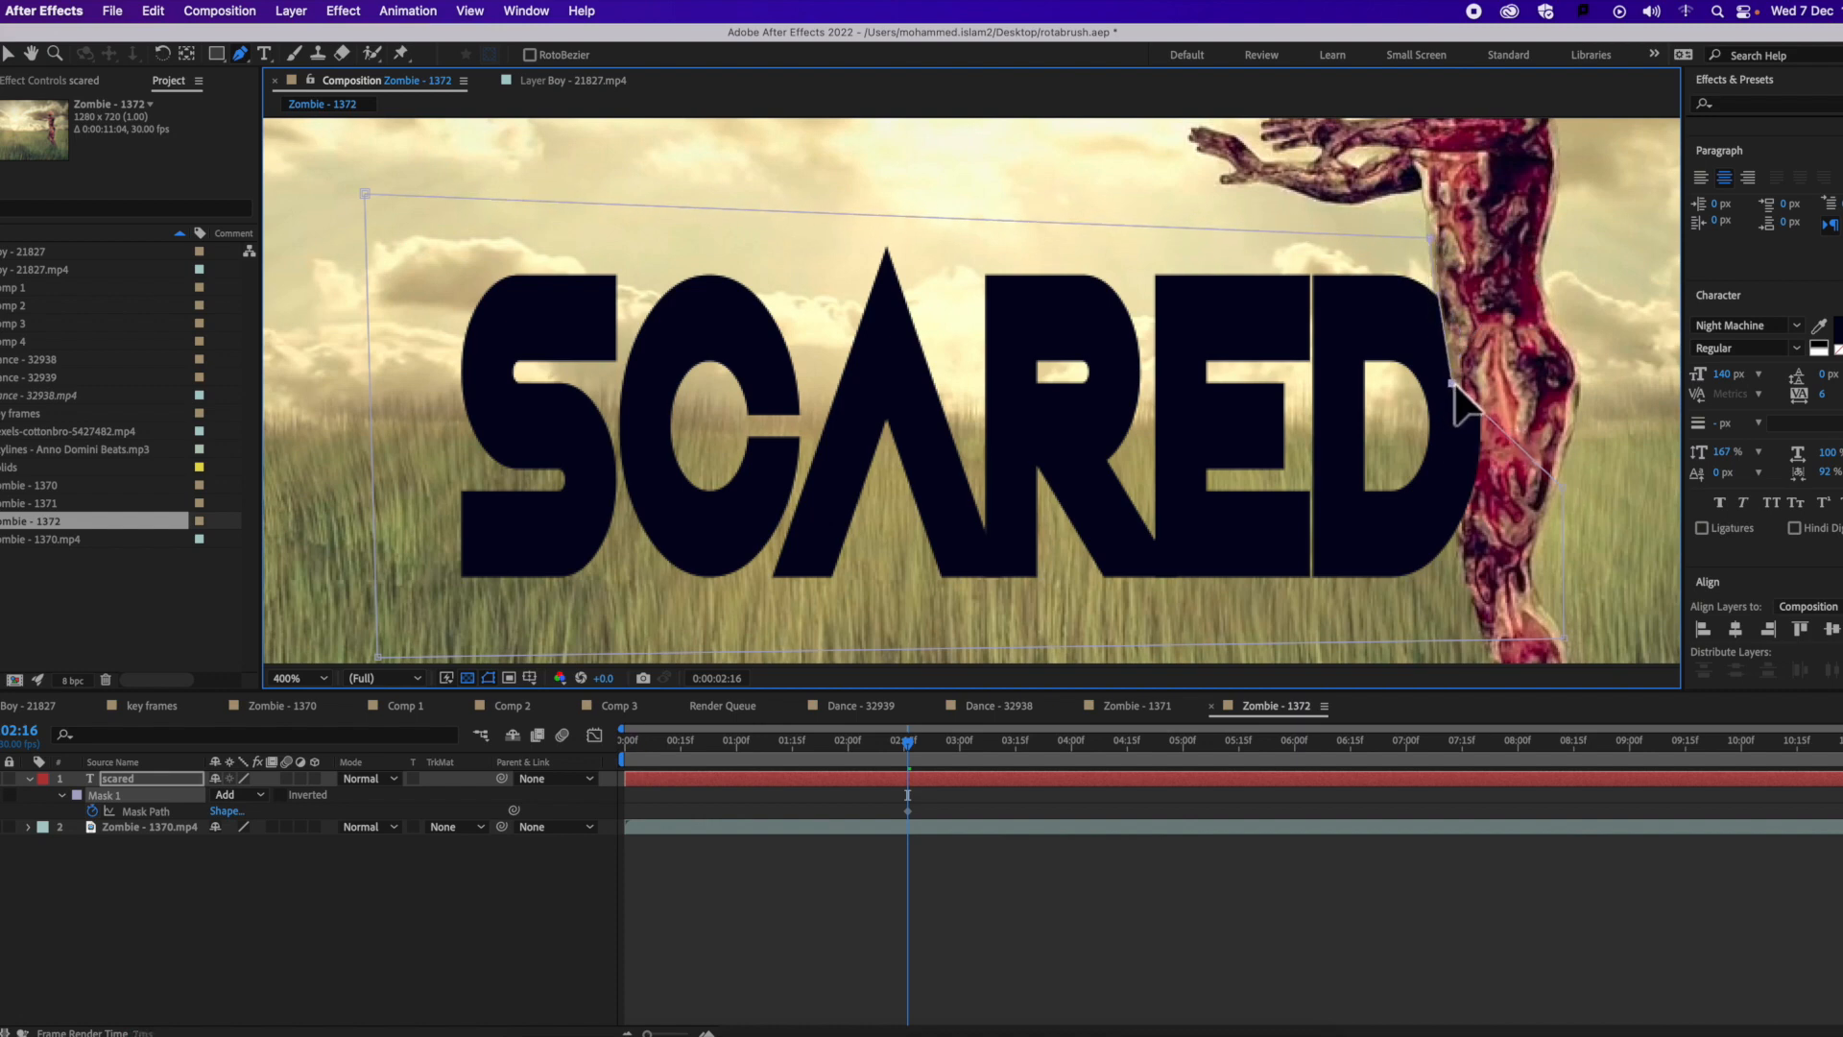
{"action": "left_click_drag", "start_coordinate": [1563, 488], "coordinate": [1455, 420]}
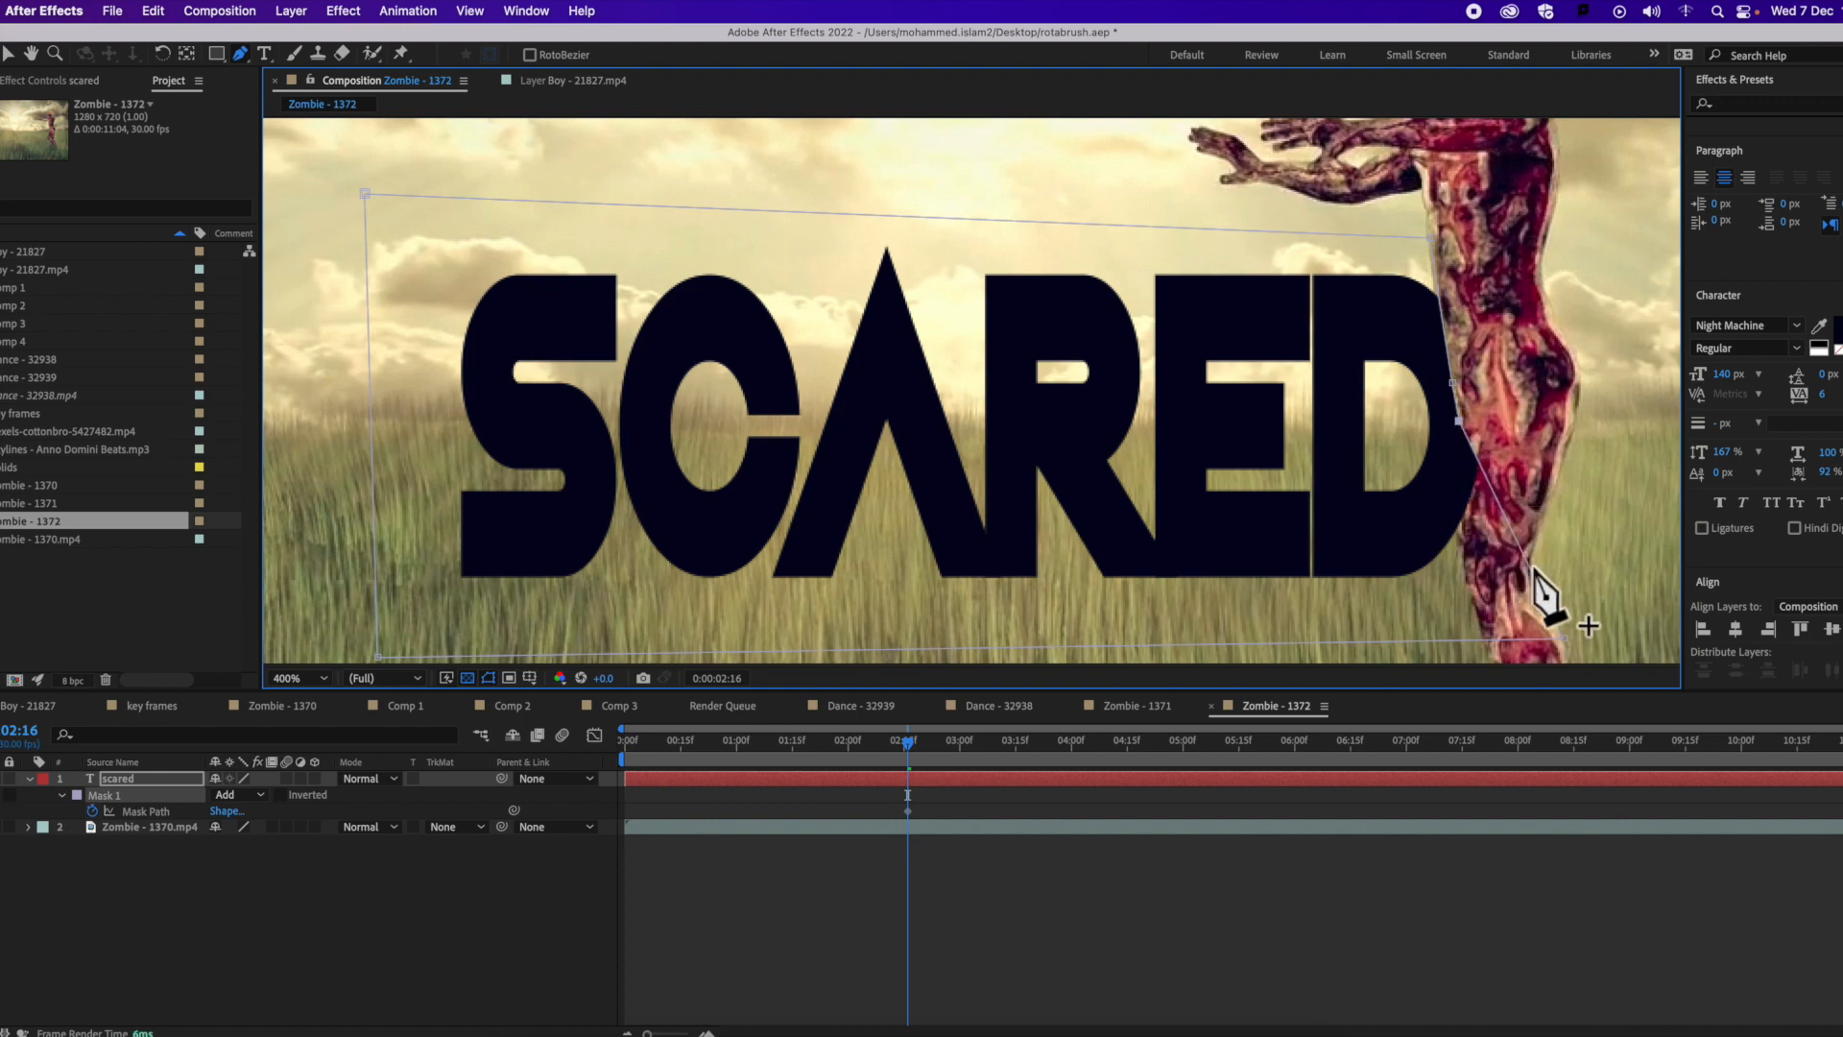
{"action": "left_click_drag", "start_coordinate": [1562, 636], "coordinate": [1455, 591]}
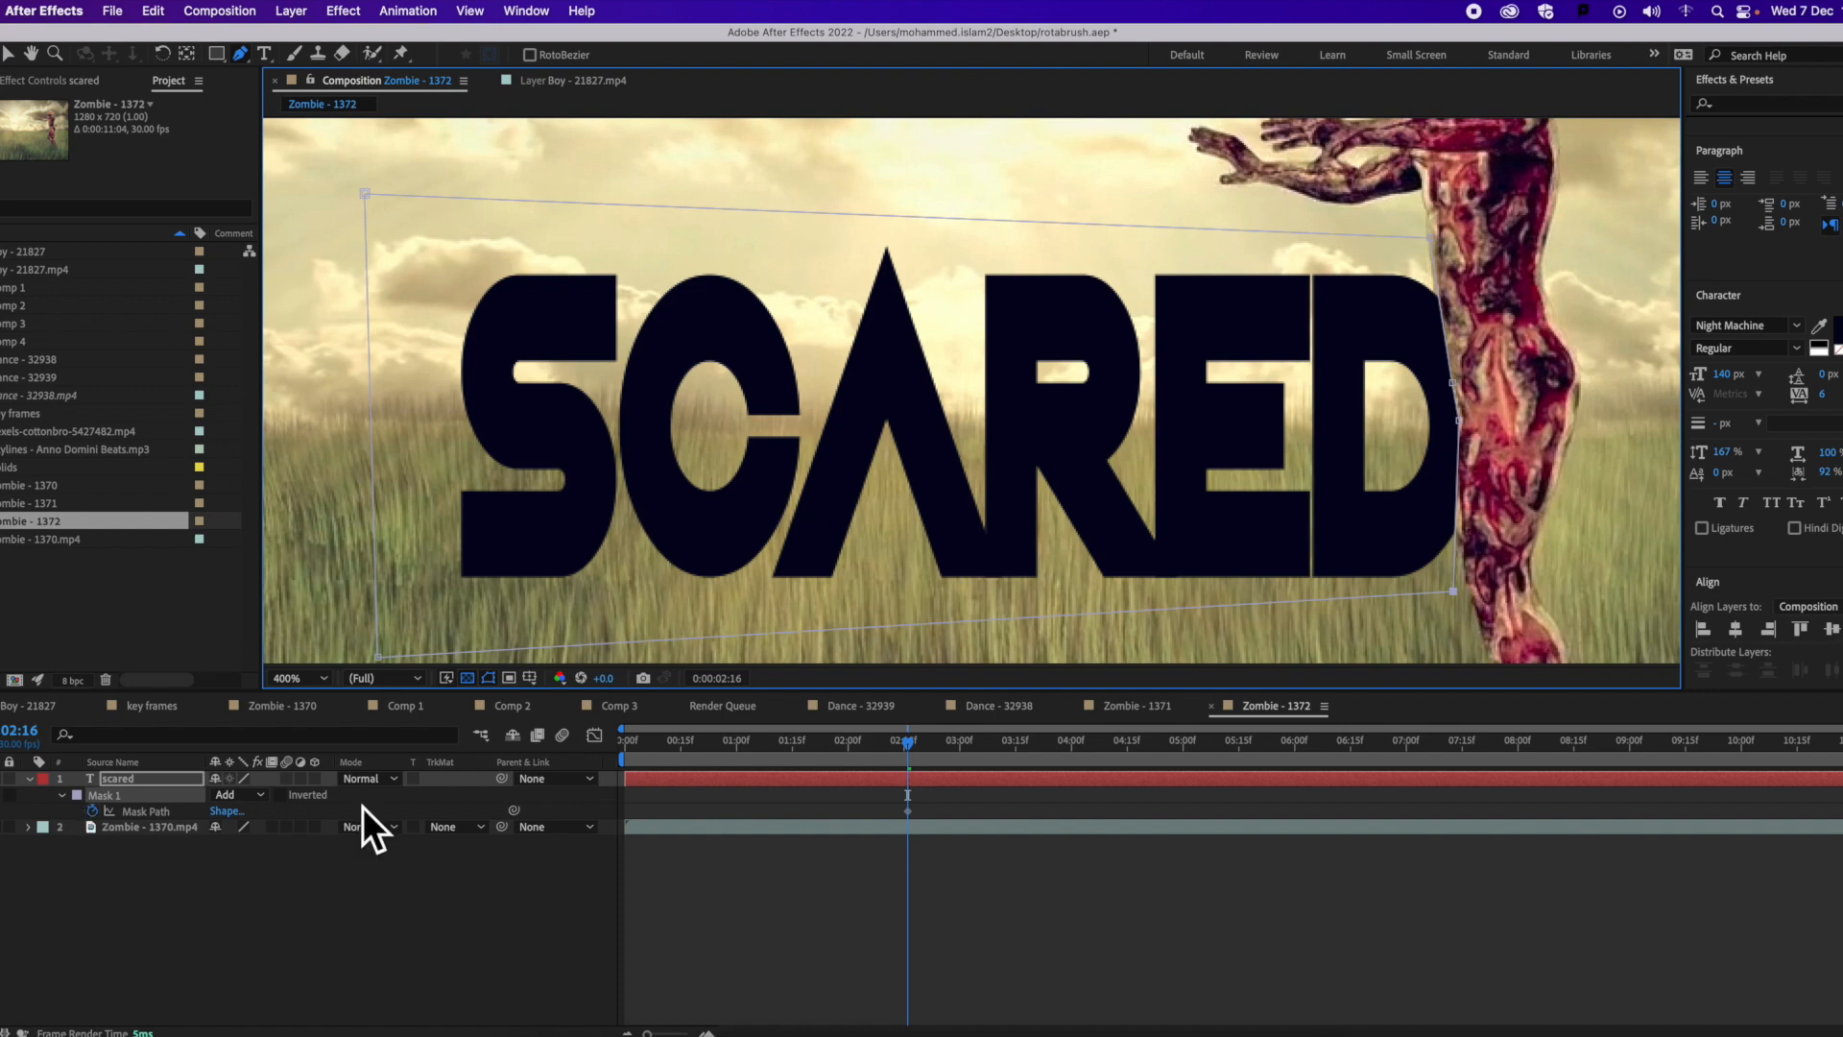
Step: At 0:00:02:20, shift the mask's zombie-side points to follow the body's front edge over the D
{"action": "left_click_drag", "start_coordinate": [906, 745], "coordinate": [923, 745]}
{"action": "left_click_drag", "start_coordinate": [1458, 420], "coordinate": [1442, 470]}
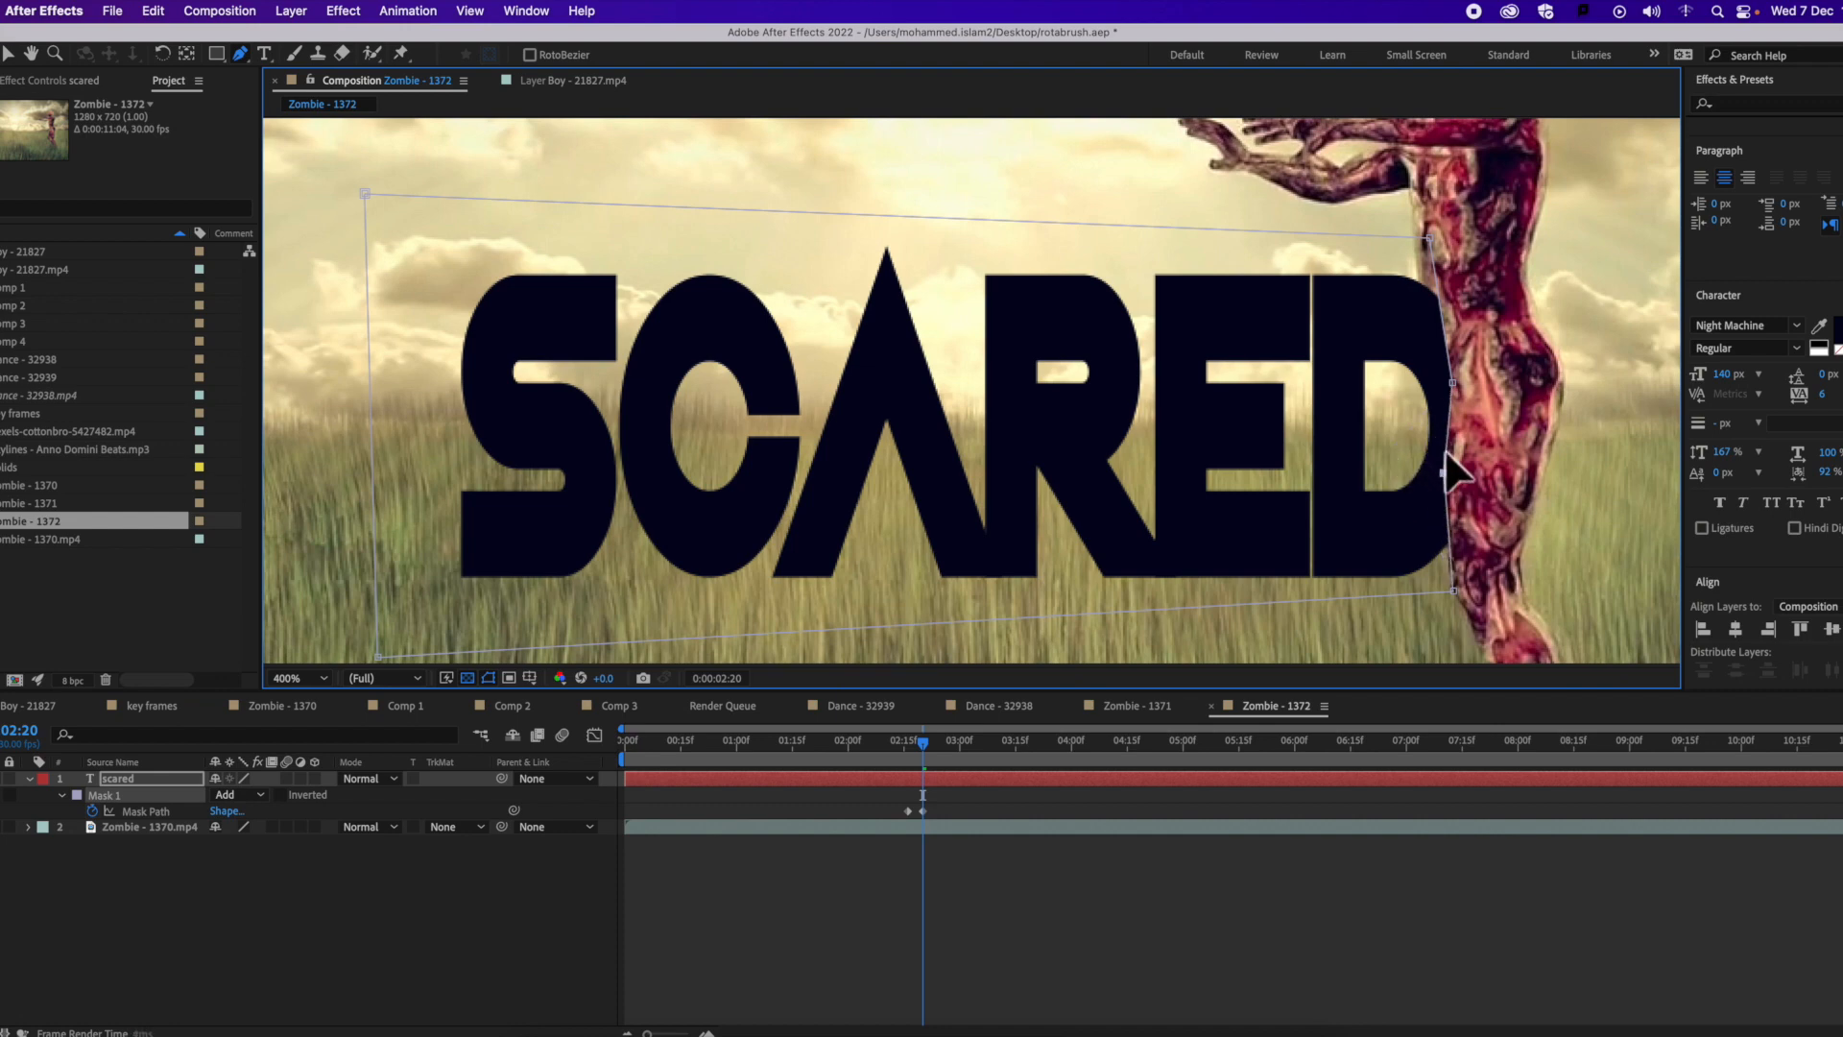
{"action": "mouse_move", "coordinate": [1454, 383]}
{"action": "left_mouse_down"}
{"action": "mouse_move", "coordinate": [1421, 391]}
{"action": "mouse_move", "coordinate": [1435, 371]}
{"action": "left_mouse_up"}
{"action": "left_click_drag", "start_coordinate": [1429, 238], "coordinate": [1411, 233]}
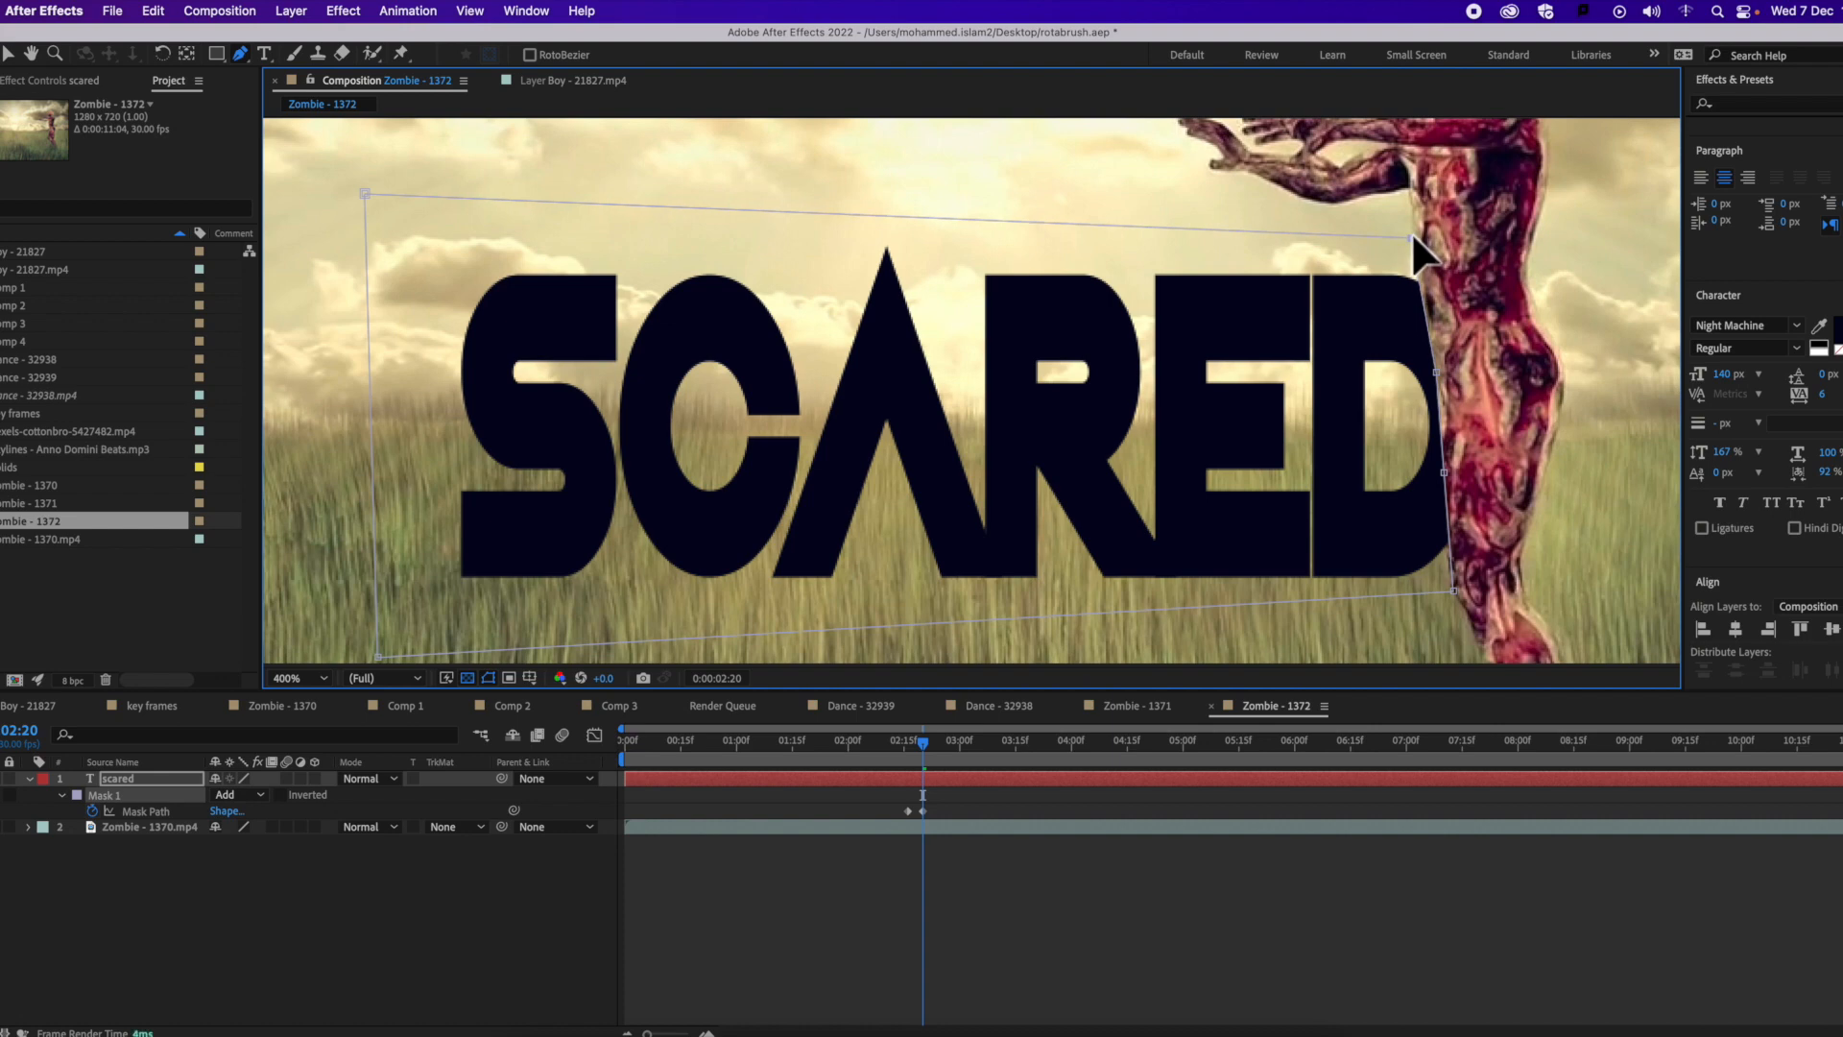
Step: At 0:00:02:24, fit the mask's zombie-side edge to the body from chest to leg and scrub back to check it
{"action": "left_click_drag", "start_coordinate": [922, 745], "coordinate": [937, 747]}
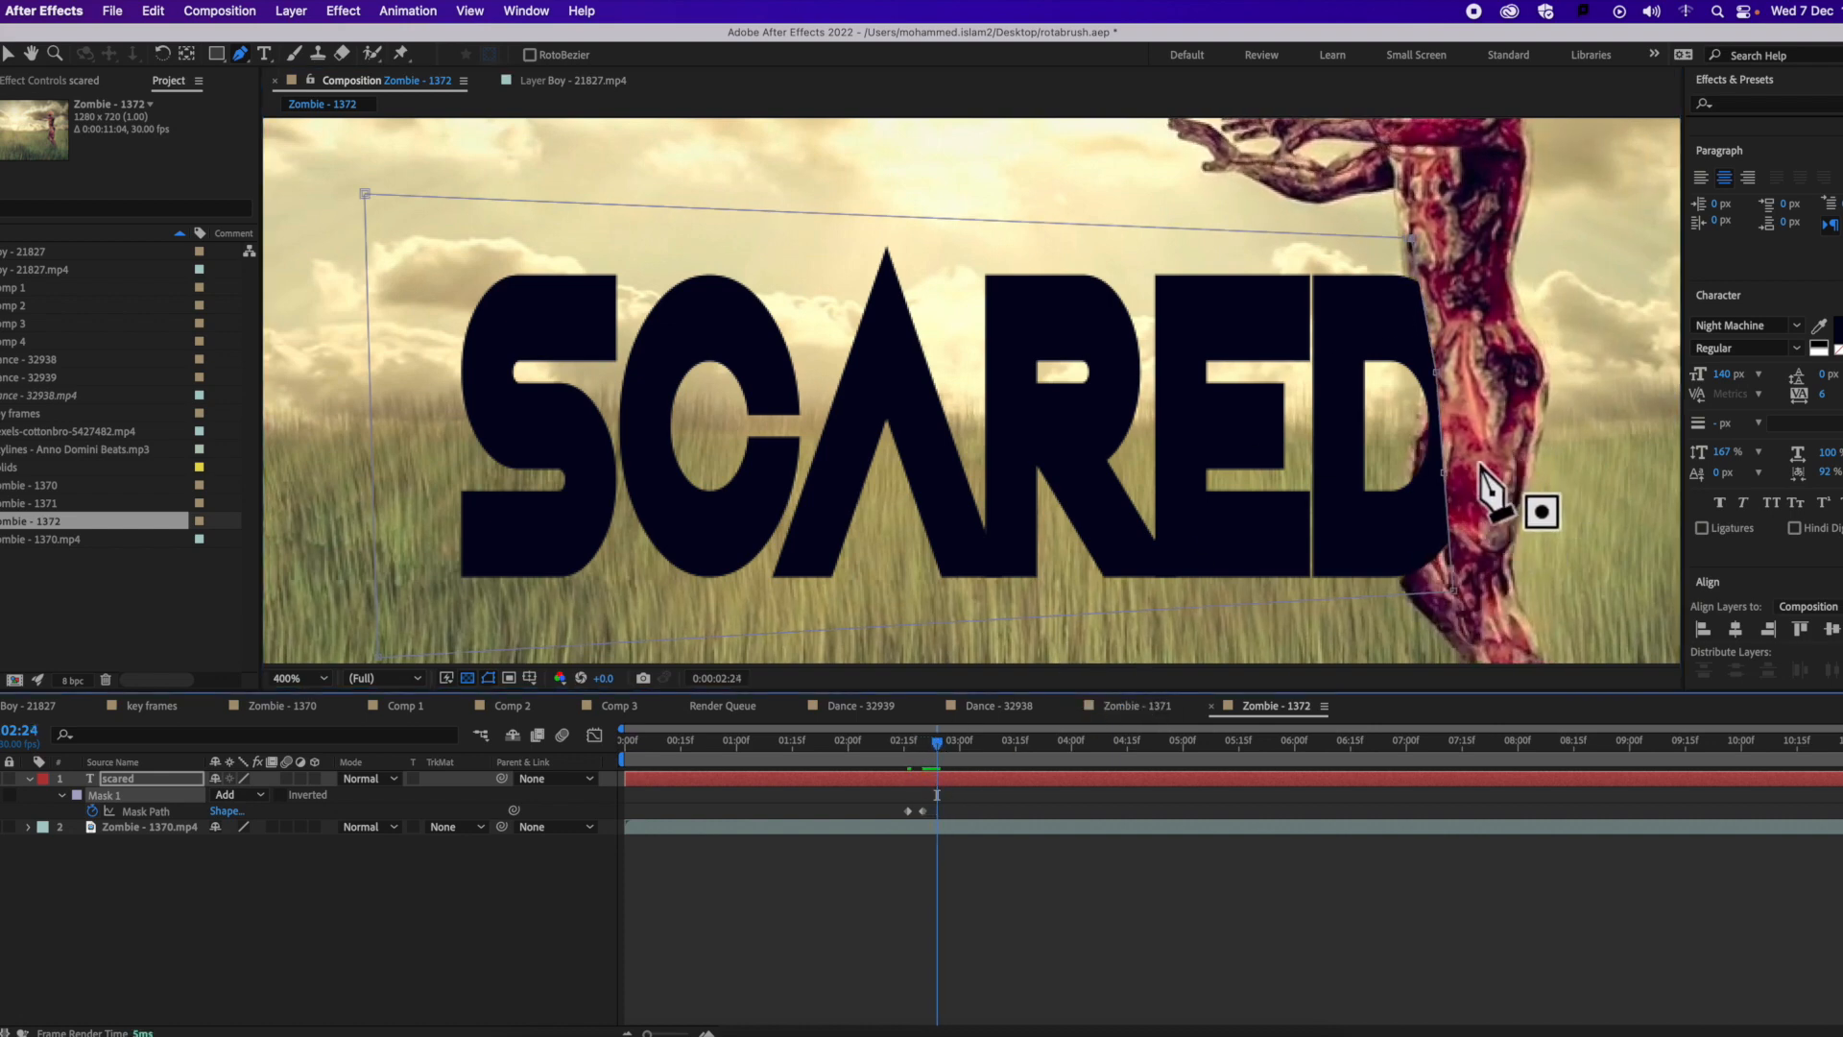
{"action": "left_click_drag", "start_coordinate": [1443, 470], "coordinate": [1417, 468]}
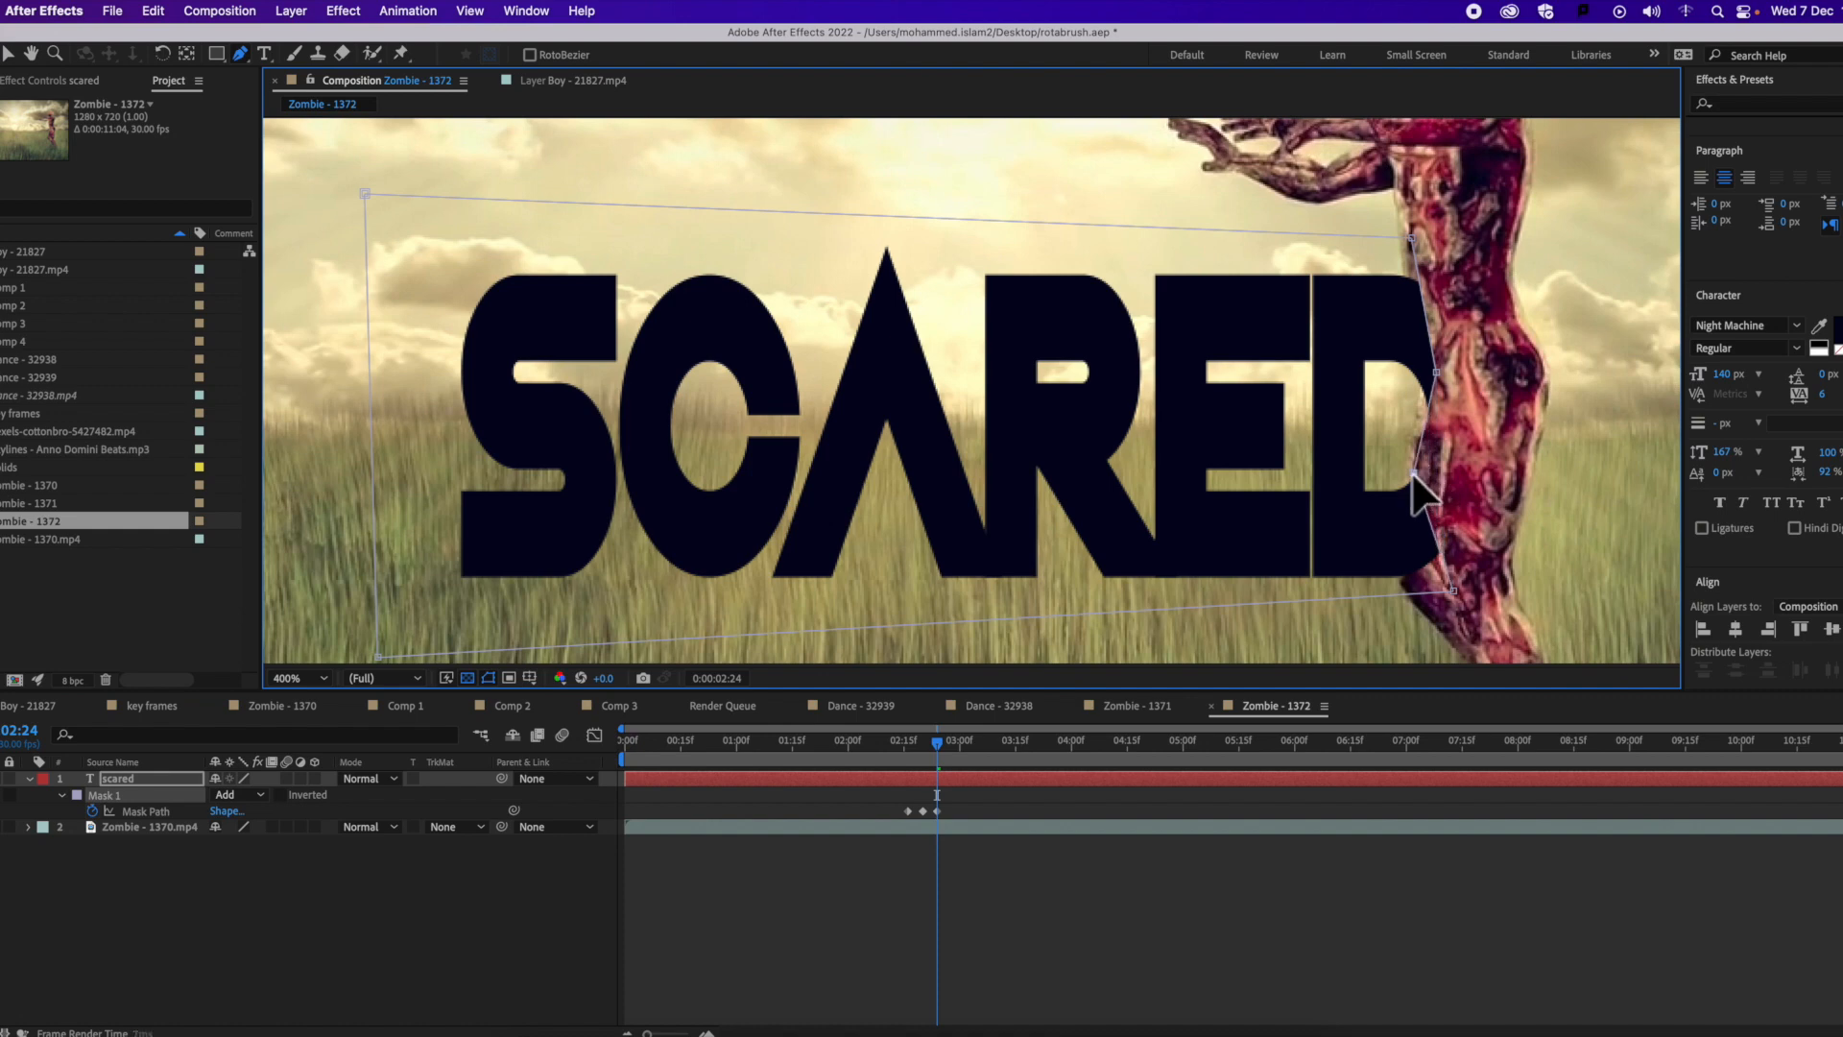
{"action": "mouse_move", "coordinate": [1437, 372]}
{"action": "left_mouse_down"}
{"action": "mouse_move", "coordinate": [1402, 371]}
{"action": "mouse_move", "coordinate": [1418, 377]}
{"action": "left_mouse_up"}
{"action": "left_click_drag", "start_coordinate": [1407, 236], "coordinate": [1400, 236]}
{"action": "left_click_drag", "start_coordinate": [1451, 592], "coordinate": [1402, 578]}
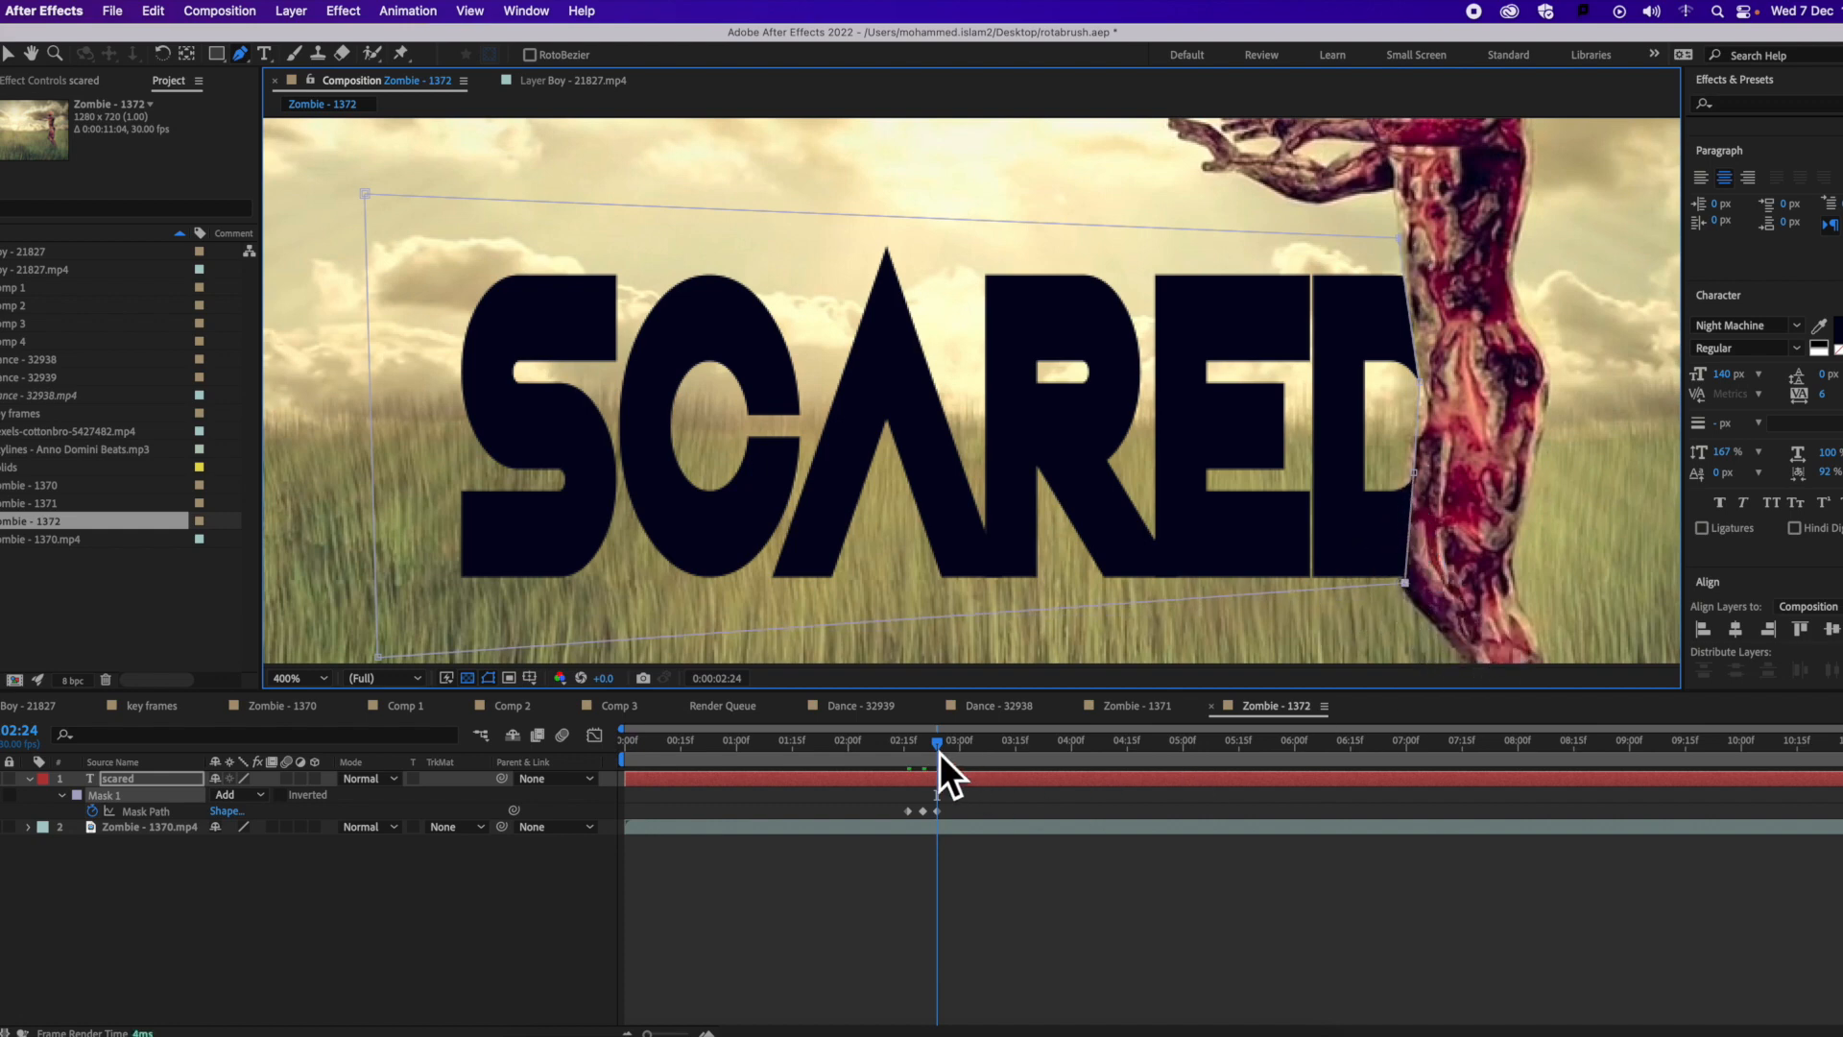
{"action": "mouse_move", "coordinate": [939, 749]}
{"action": "left_mouse_down"}
{"action": "mouse_move", "coordinate": [900, 741]}
{"action": "mouse_move", "coordinate": [931, 768]}
{"action": "left_mouse_up"}
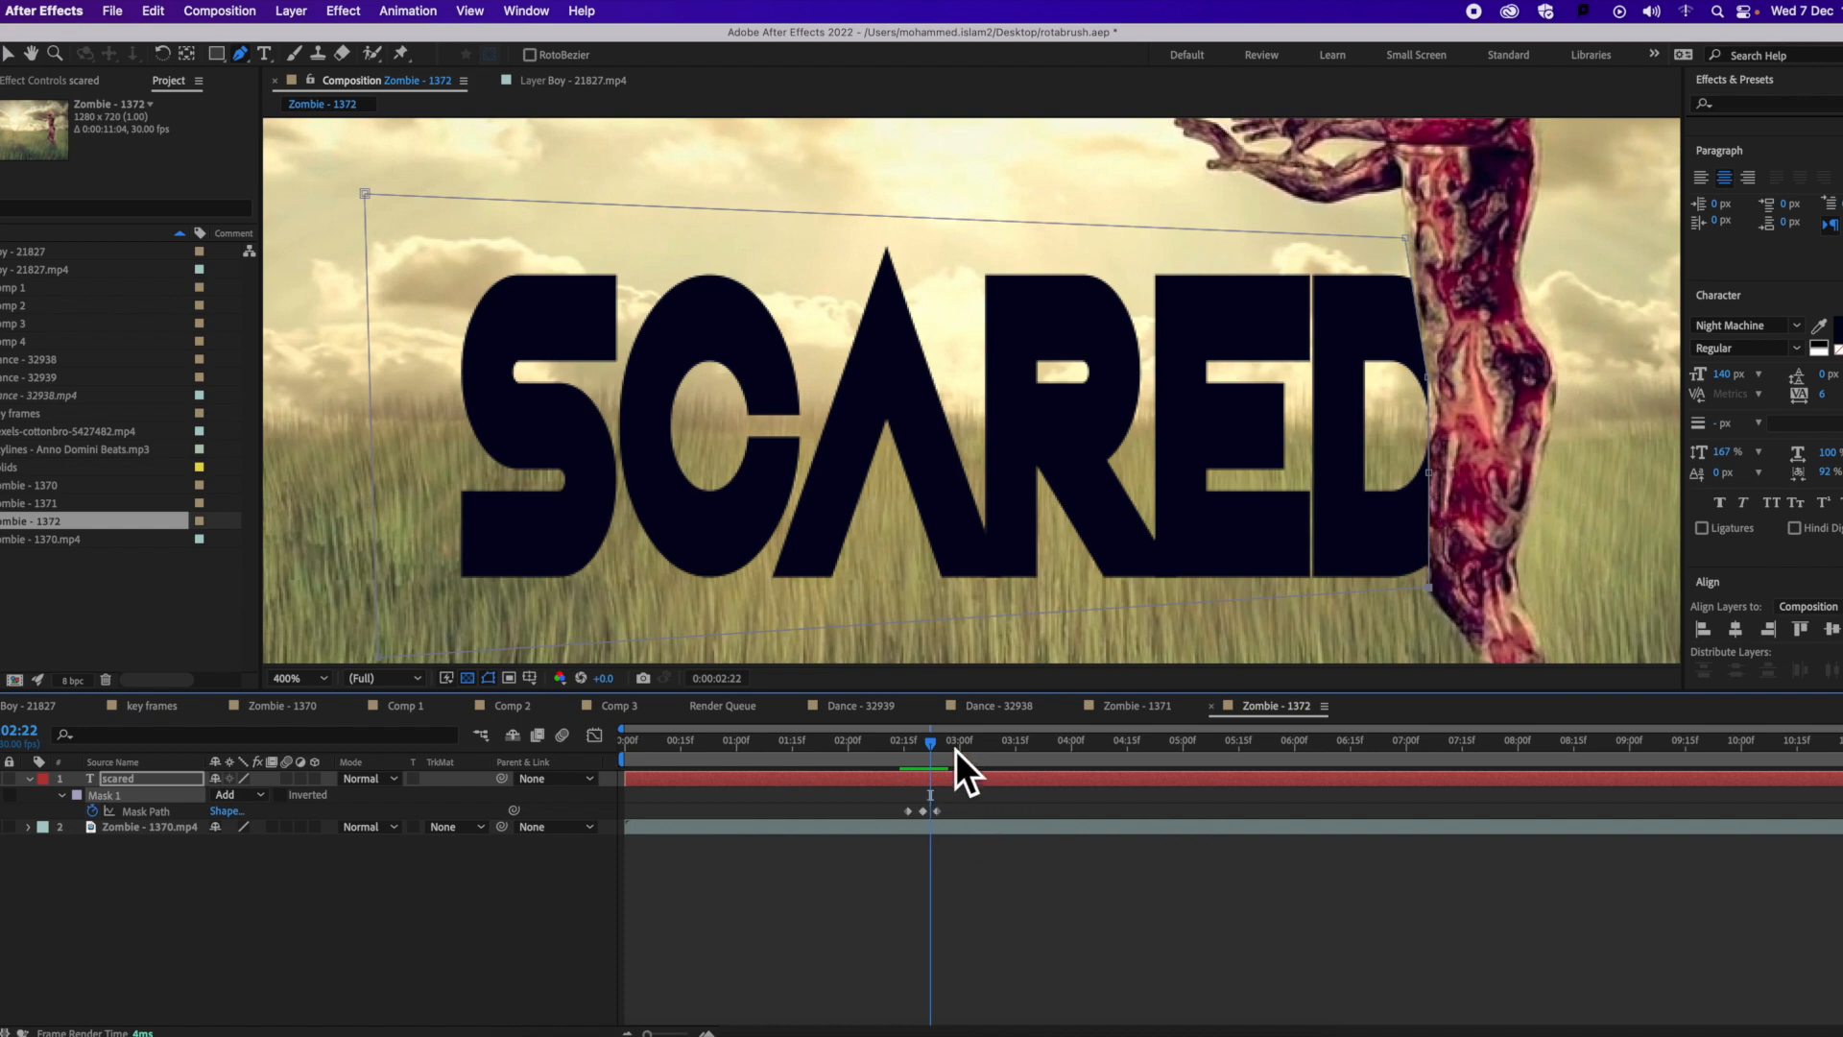
Step: At 0:00:02:27, reshape the mask edge over the D to match the zombie's torso and forward leg
{"action": "left_click_drag", "start_coordinate": [931, 737], "coordinate": [949, 749]}
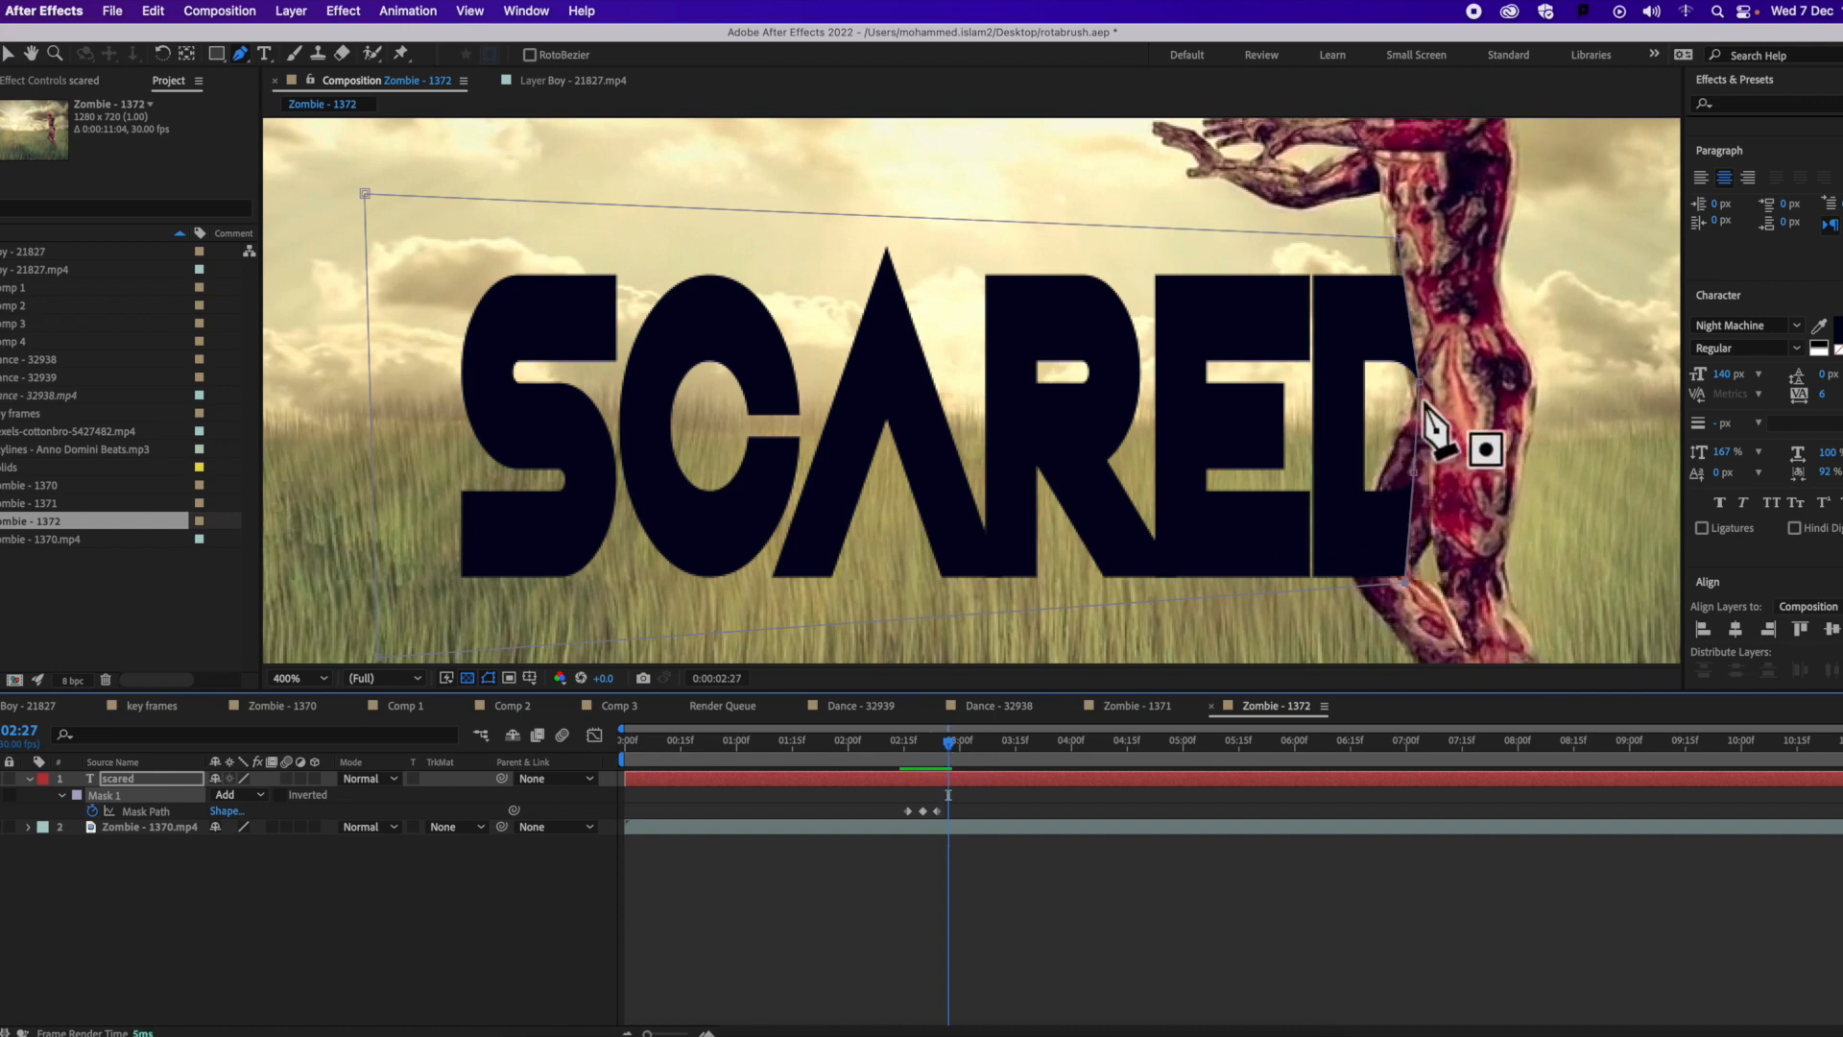
{"action": "left_click_drag", "start_coordinate": [1418, 383], "coordinate": [1408, 378]}
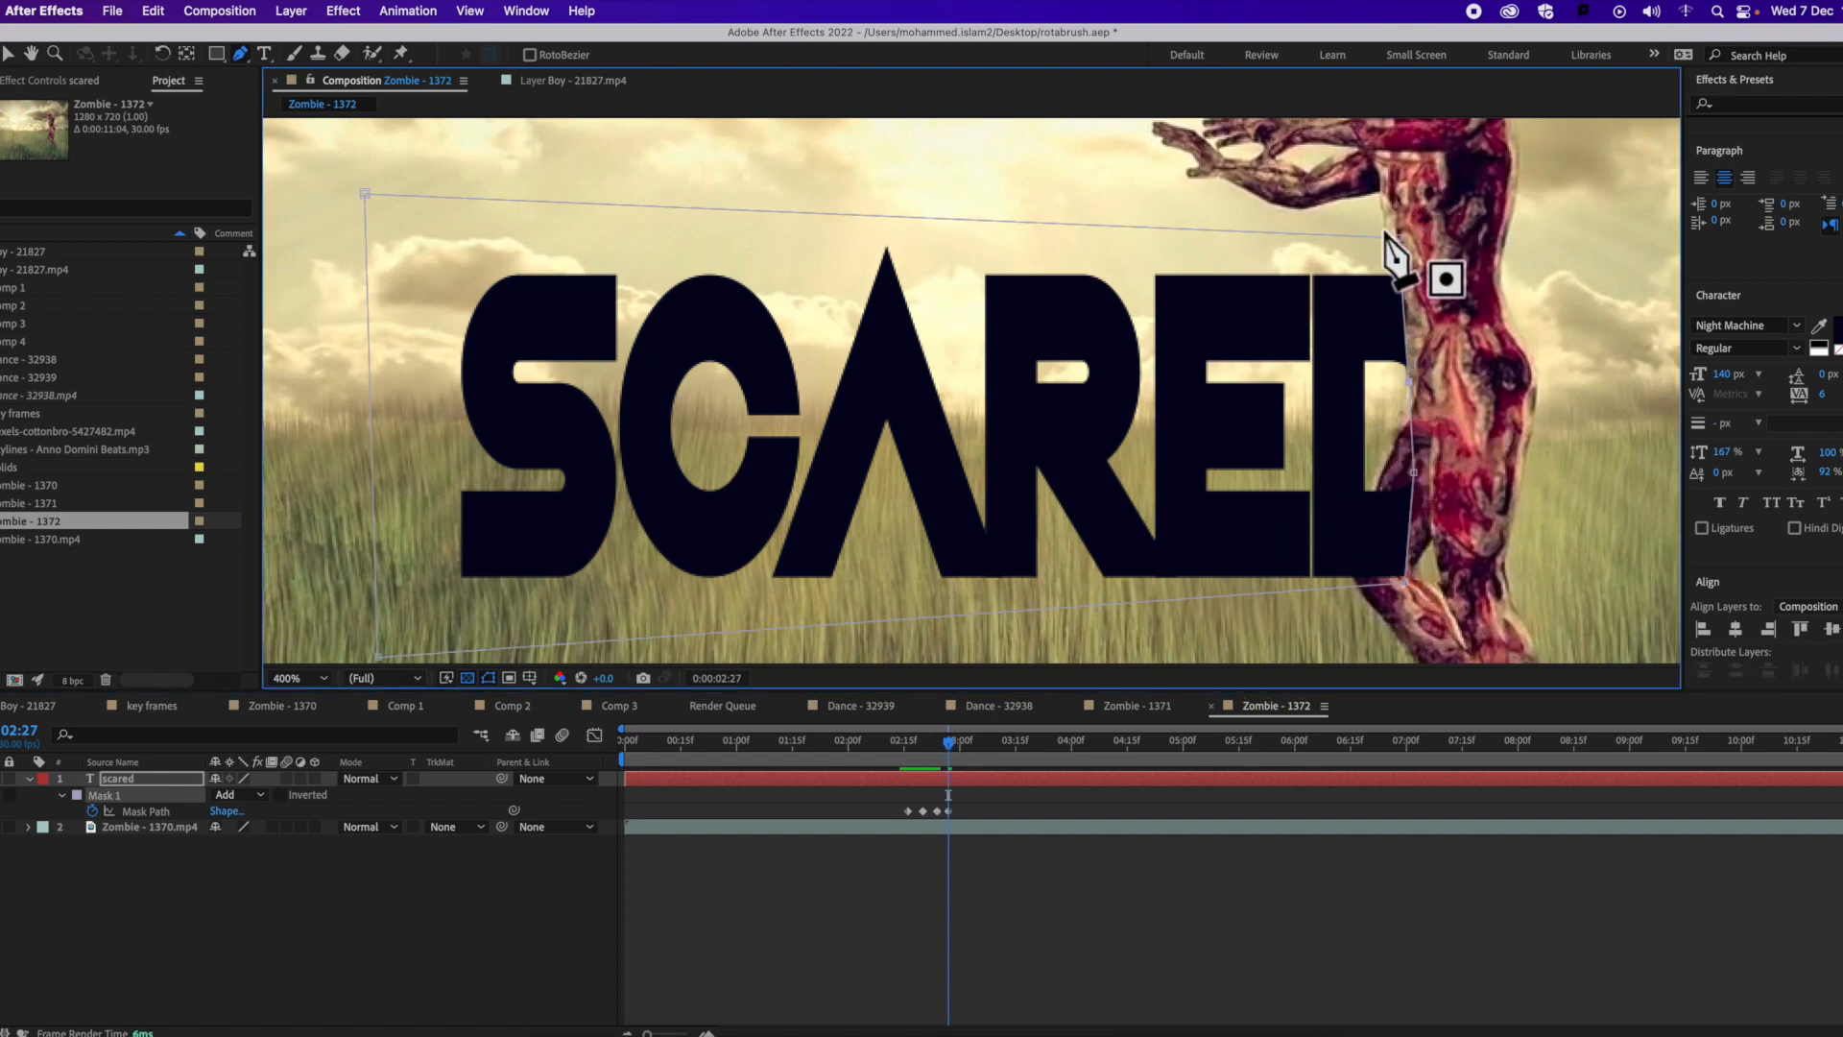
{"action": "left_click_drag", "start_coordinate": [1394, 233], "coordinate": [1383, 235]}
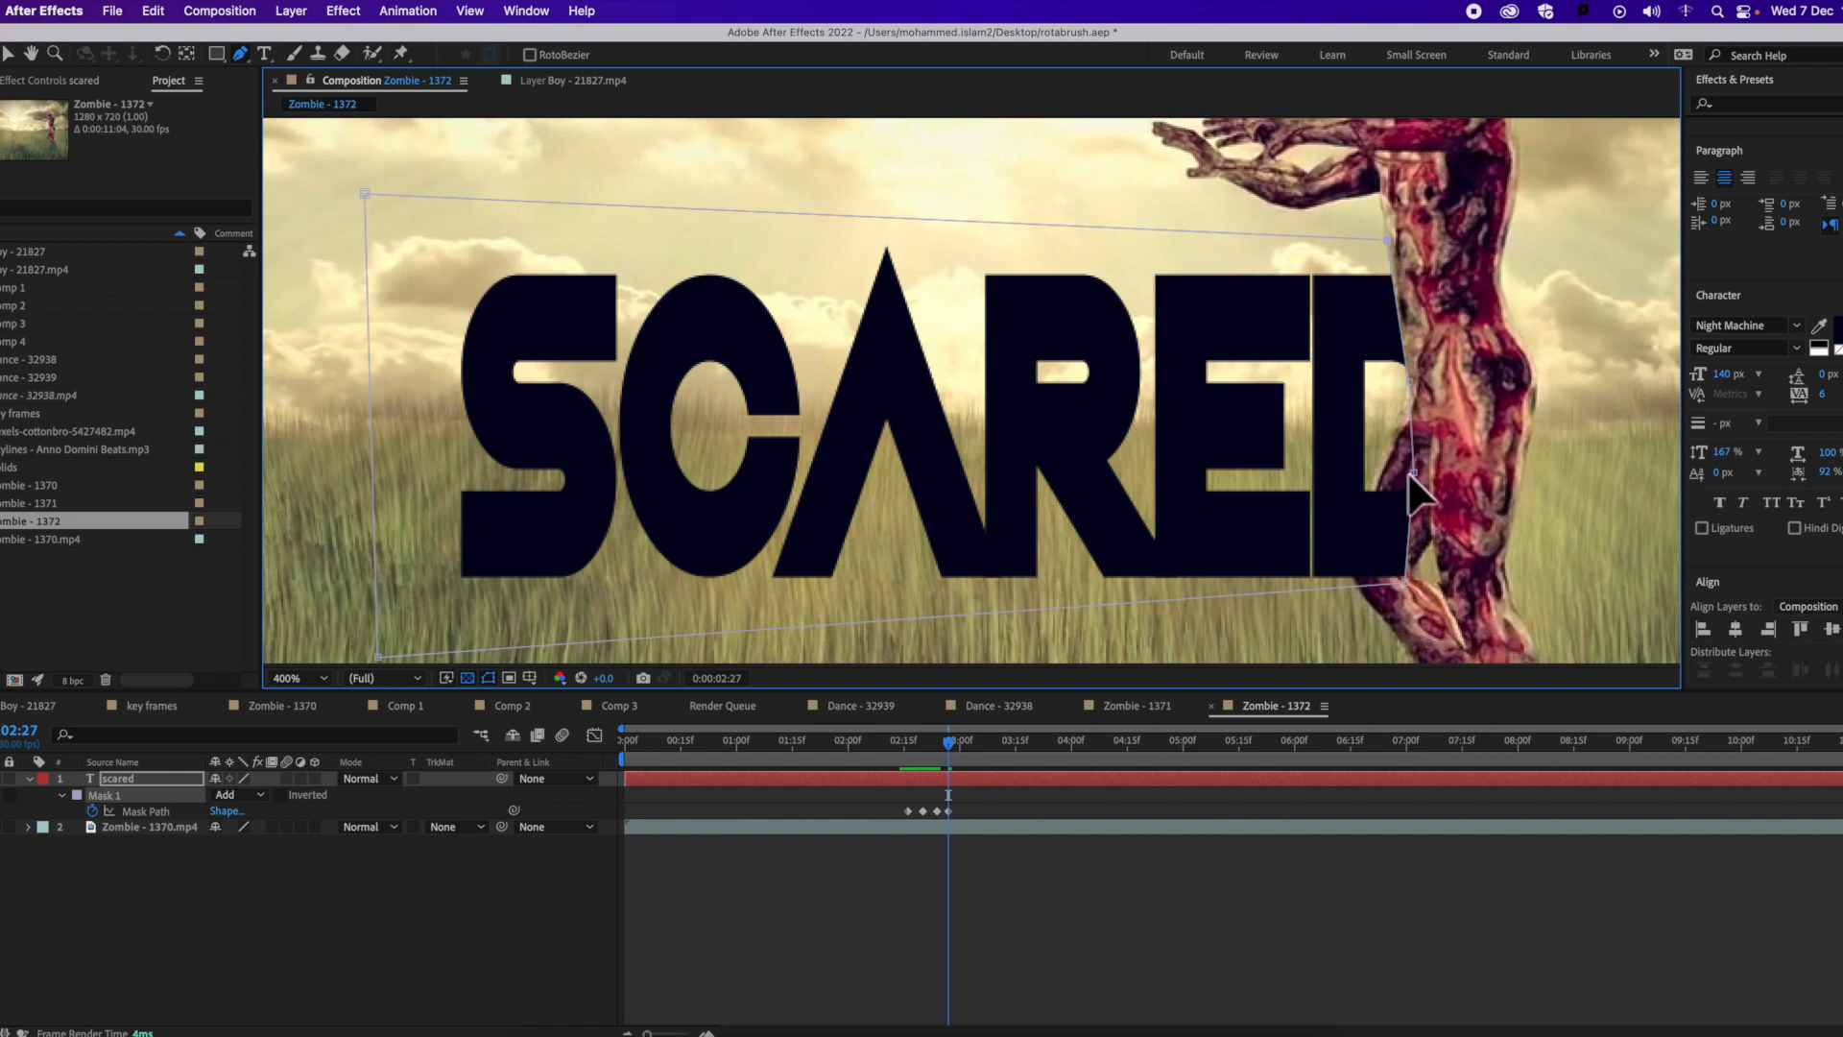
{"action": "left_click_drag", "start_coordinate": [1413, 472], "coordinate": [1388, 460]}
{"action": "left_click_drag", "start_coordinate": [1402, 583], "coordinate": [1342, 593]}
Step: At 0:00:03:02, pull the mask edge back to the zombie's front so the passed part of the D is hidden
{"action": "left_click_drag", "start_coordinate": [952, 742], "coordinate": [967, 741]}
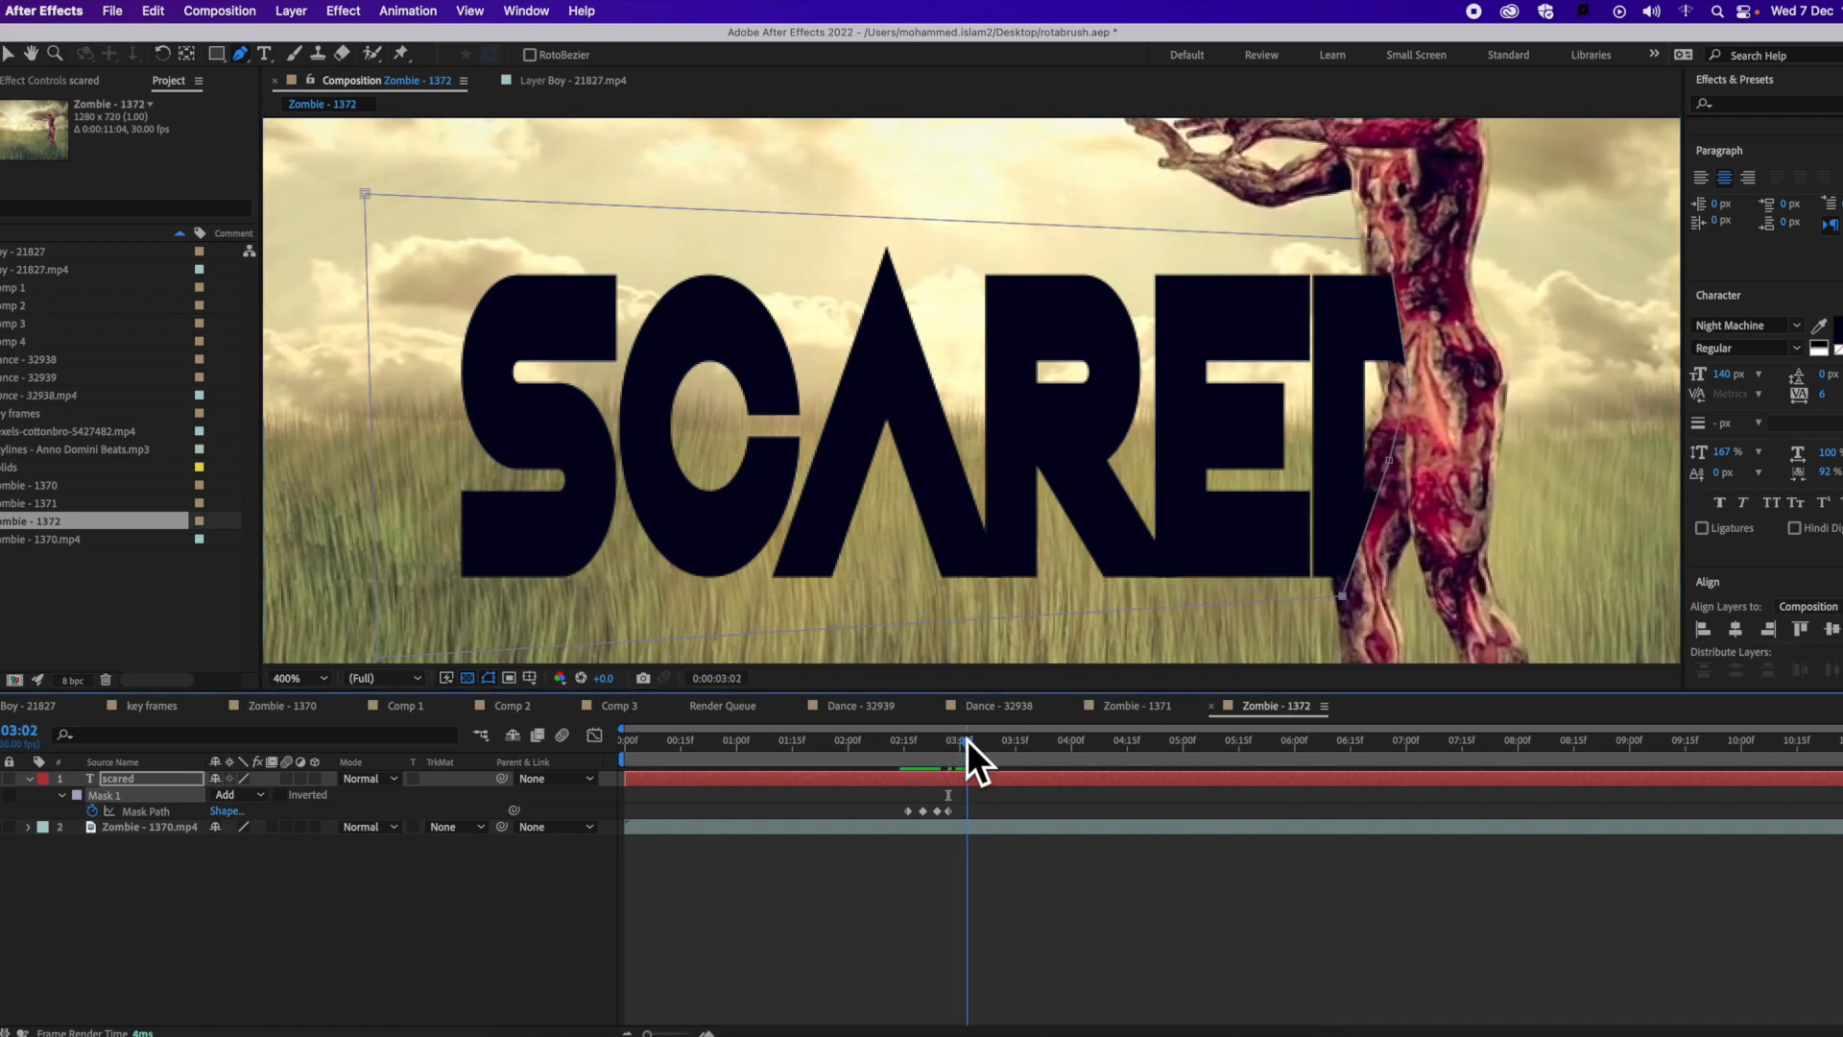
{"action": "left_click_drag", "start_coordinate": [1338, 595], "coordinate": [1331, 570]}
{"action": "left_click", "coordinate": [1369, 450]}
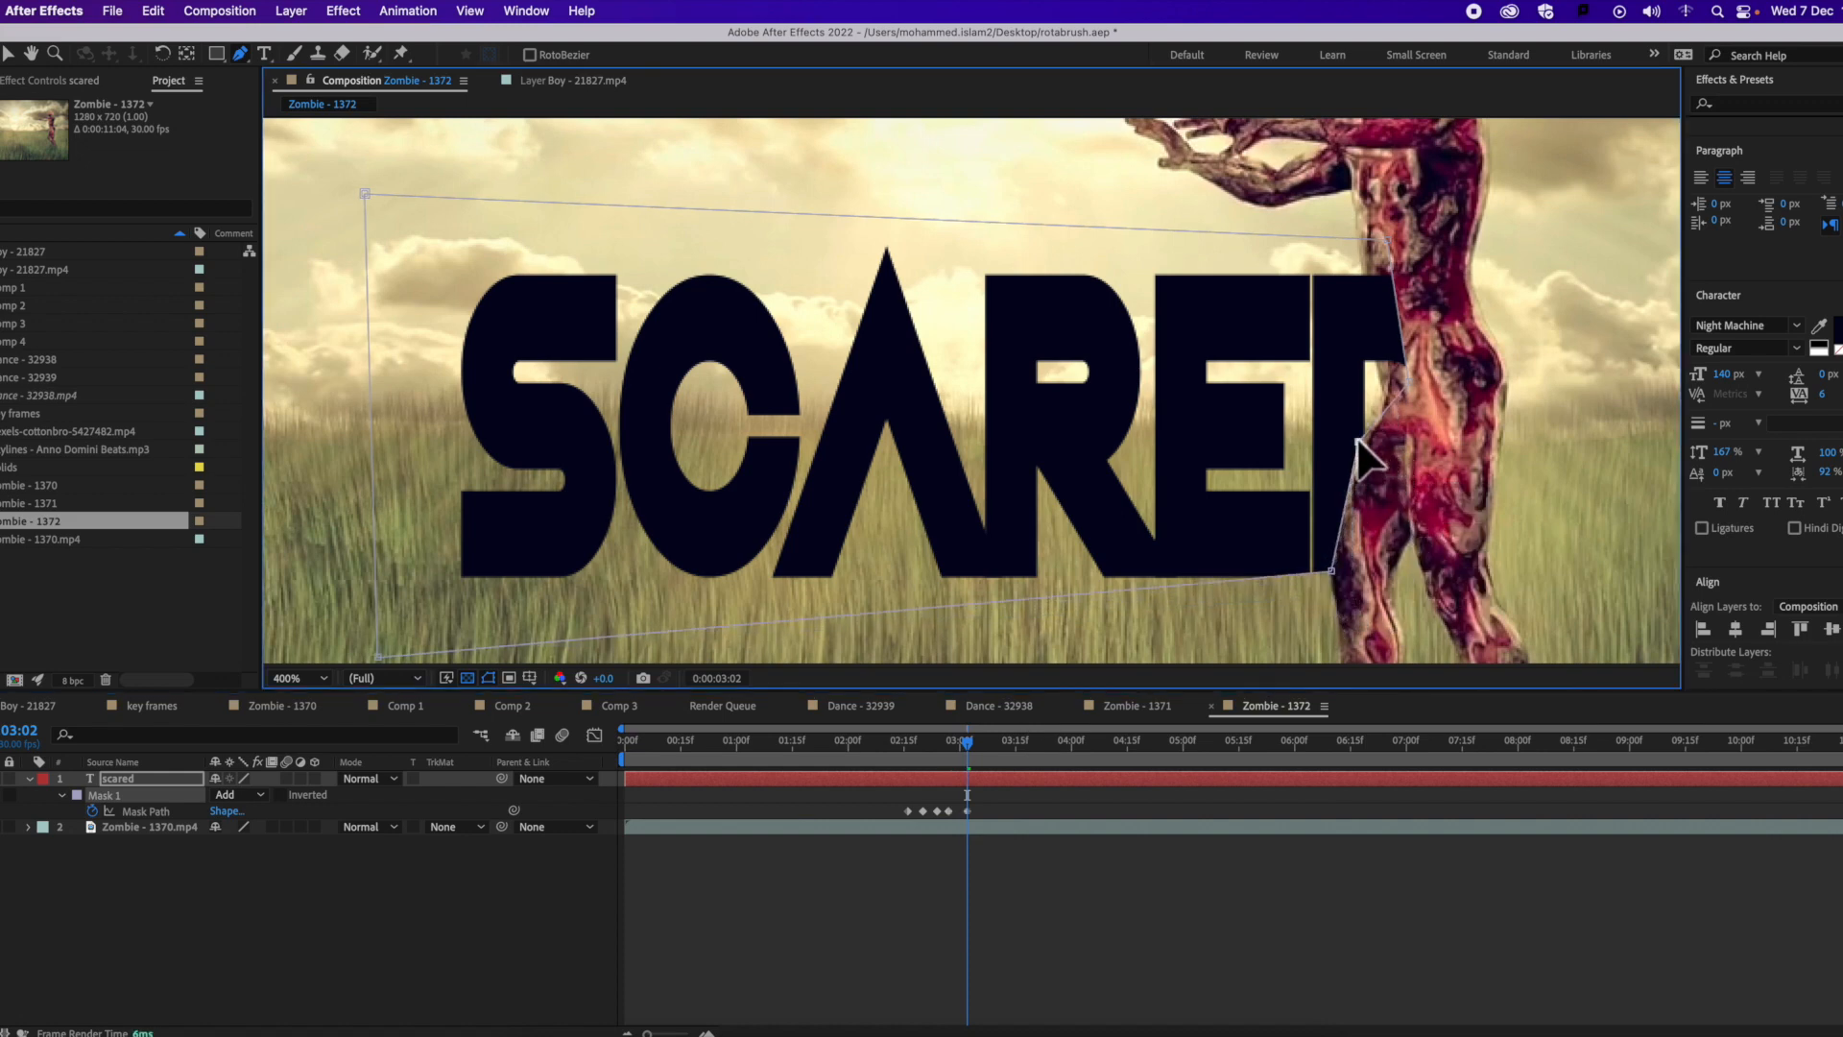
{"action": "left_click_drag", "start_coordinate": [1407, 377], "coordinate": [1383, 381]}
{"action": "left_click_drag", "start_coordinate": [1392, 238], "coordinate": [1358, 247]}
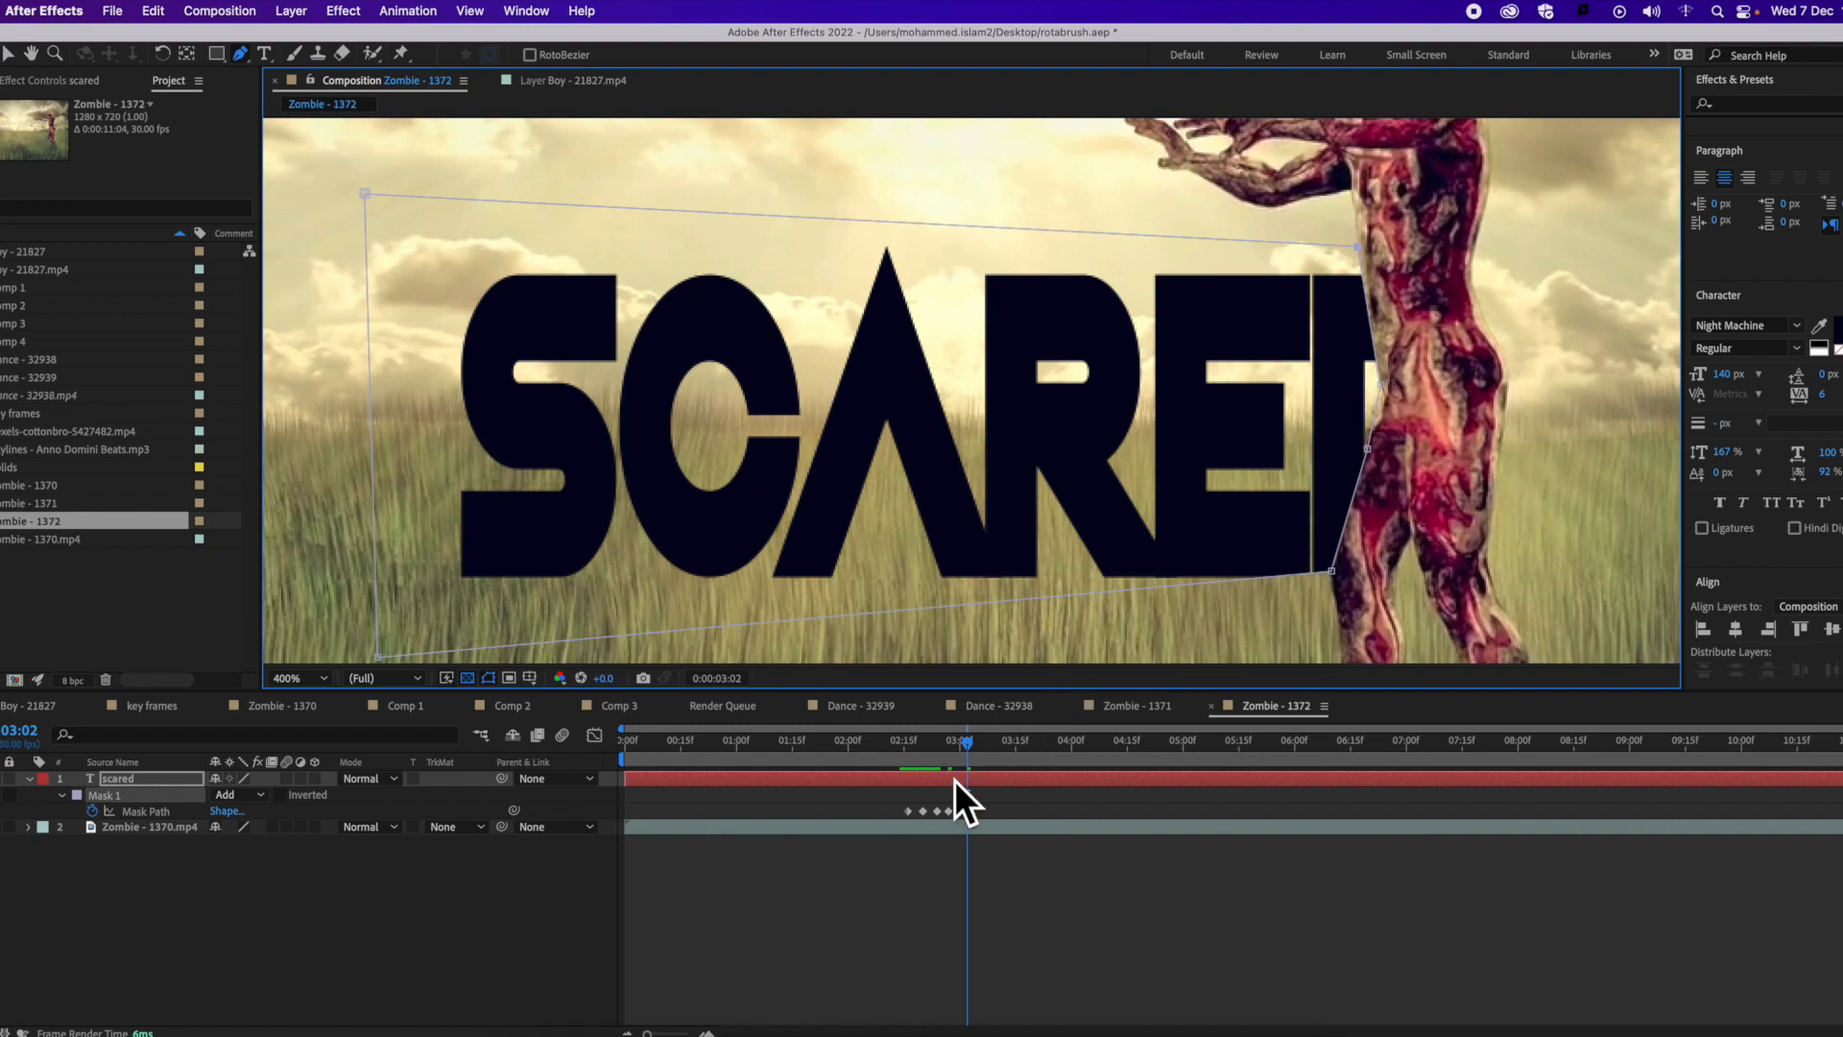
Step: Advance a few frames at a time and keyframe the mask edge along the zombie as it crosses the letter E
{"action": "left_click_drag", "start_coordinate": [969, 743], "coordinate": [987, 743]}
{"action": "left_click_drag", "start_coordinate": [1332, 571], "coordinate": [1307, 578]}
{"action": "left_click_drag", "start_coordinate": [989, 743], "coordinate": [1005, 743]}
{"action": "left_click_drag", "start_coordinate": [1004, 743], "coordinate": [1035, 743]}
{"action": "left_click_drag", "start_coordinate": [1298, 468], "coordinate": [1279, 473]}
{"action": "left_click_drag", "start_coordinate": [1276, 590], "coordinate": [1239, 594]}
{"action": "left_click_drag", "start_coordinate": [1035, 743], "coordinate": [1064, 743]}
{"action": "left_click_drag", "start_coordinate": [1239, 257], "coordinate": [1193, 252]}
Step: Continue keyframing the mask edge every few frames to follow the zombie's front across the letter R
{"action": "left_click_drag", "start_coordinate": [1064, 743], "coordinate": [1087, 743]}
{"action": "left_click_drag", "start_coordinate": [1193, 252], "coordinate": [1137, 203]}
{"action": "left_click_drag", "start_coordinate": [1206, 600], "coordinate": [1179, 621]}
{"action": "left_click_drag", "start_coordinate": [1087, 743], "coordinate": [1108, 743]}
{"action": "left_click_drag", "start_coordinate": [1178, 621], "coordinate": [1077, 601]}
{"action": "left_click_drag", "start_coordinate": [1108, 743], "coordinate": [1124, 743]}
{"action": "left_click_drag", "start_coordinate": [1139, 312], "coordinate": [1098, 298]}
{"action": "left_click_drag", "start_coordinate": [1124, 743], "coordinate": [1135, 743]}
{"action": "left_click_drag", "start_coordinate": [1135, 743], "coordinate": [1169, 743]}
{"action": "left_click_drag", "start_coordinate": [1077, 396], "coordinate": [1045, 395]}
{"action": "left_click_drag", "start_coordinate": [1169, 744], "coordinate": [1198, 743]}
{"action": "left_click_drag", "start_coordinate": [1041, 488], "coordinate": [1008, 484]}
Step: Keyframe the mask edge every few frames so it tracks the zombie's body across the letter A
{"action": "left_click_drag", "start_coordinate": [1199, 743], "coordinate": [1224, 743]}
{"action": "left_click_drag", "start_coordinate": [1224, 743], "coordinate": [1246, 743]}
{"action": "left_click_drag", "start_coordinate": [964, 461], "coordinate": [929, 461]}
{"action": "left_click_drag", "start_coordinate": [1246, 743], "coordinate": [1266, 743]}
{"action": "left_click_drag", "start_coordinate": [936, 382], "coordinate": [912, 380]}
{"action": "left_click_drag", "start_coordinate": [1265, 743], "coordinate": [1280, 744]}
{"action": "left_click_drag", "start_coordinate": [950, 611], "coordinate": [926, 641]}
{"action": "left_click_drag", "start_coordinate": [1280, 743], "coordinate": [1295, 743]}
{"action": "left_click_drag", "start_coordinate": [864, 469], "coordinate": [824, 469]}
Step: Keyframe the mask edge at short intervals to follow the zombie across the letter C up to the S
{"action": "left_click_drag", "start_coordinate": [1295, 744], "coordinate": [1331, 743]}
{"action": "left_click_drag", "start_coordinate": [1331, 743], "coordinate": [1351, 744]}
{"action": "left_click_drag", "start_coordinate": [797, 370], "coordinate": [757, 368]}
{"action": "left_click_drag", "start_coordinate": [1351, 743], "coordinate": [1367, 743]}
{"action": "left_click_drag", "start_coordinate": [782, 471], "coordinate": [748, 471]}
{"action": "left_click_drag", "start_coordinate": [1366, 743], "coordinate": [1381, 743]}
{"action": "left_click_drag", "start_coordinate": [757, 504], "coordinate": [725, 504]}
{"action": "left_click_drag", "start_coordinate": [1382, 744], "coordinate": [1396, 743]}
{"action": "left_click_drag", "start_coordinate": [729, 528], "coordinate": [706, 528]}
{"action": "left_click_drag", "start_coordinate": [1396, 743], "coordinate": [1418, 743]}
{"action": "left_click_drag", "start_coordinate": [713, 557], "coordinate": [685, 556]}
{"action": "left_click_drag", "start_coordinate": [1418, 743], "coordinate": [1440, 743]}
{"action": "left_click_drag", "start_coordinate": [693, 446], "coordinate": [662, 453]}
{"action": "left_click_drag", "start_coordinate": [1440, 743], "coordinate": [1462, 743]}
{"action": "left_click_drag", "start_coordinate": [675, 357], "coordinate": [650, 362]}
{"action": "left_click_drag", "start_coordinate": [662, 453], "coordinate": [617, 463]}
{"action": "left_click_drag", "start_coordinate": [659, 624], "coordinate": [589, 645]}
Step: At 0:00:07:20, fit the mask edge beside the S to the zombie's front and refine its lower point with the Convert Vertex tool
{"action": "left_click_drag", "start_coordinate": [1462, 743], "coordinate": [1482, 743]}
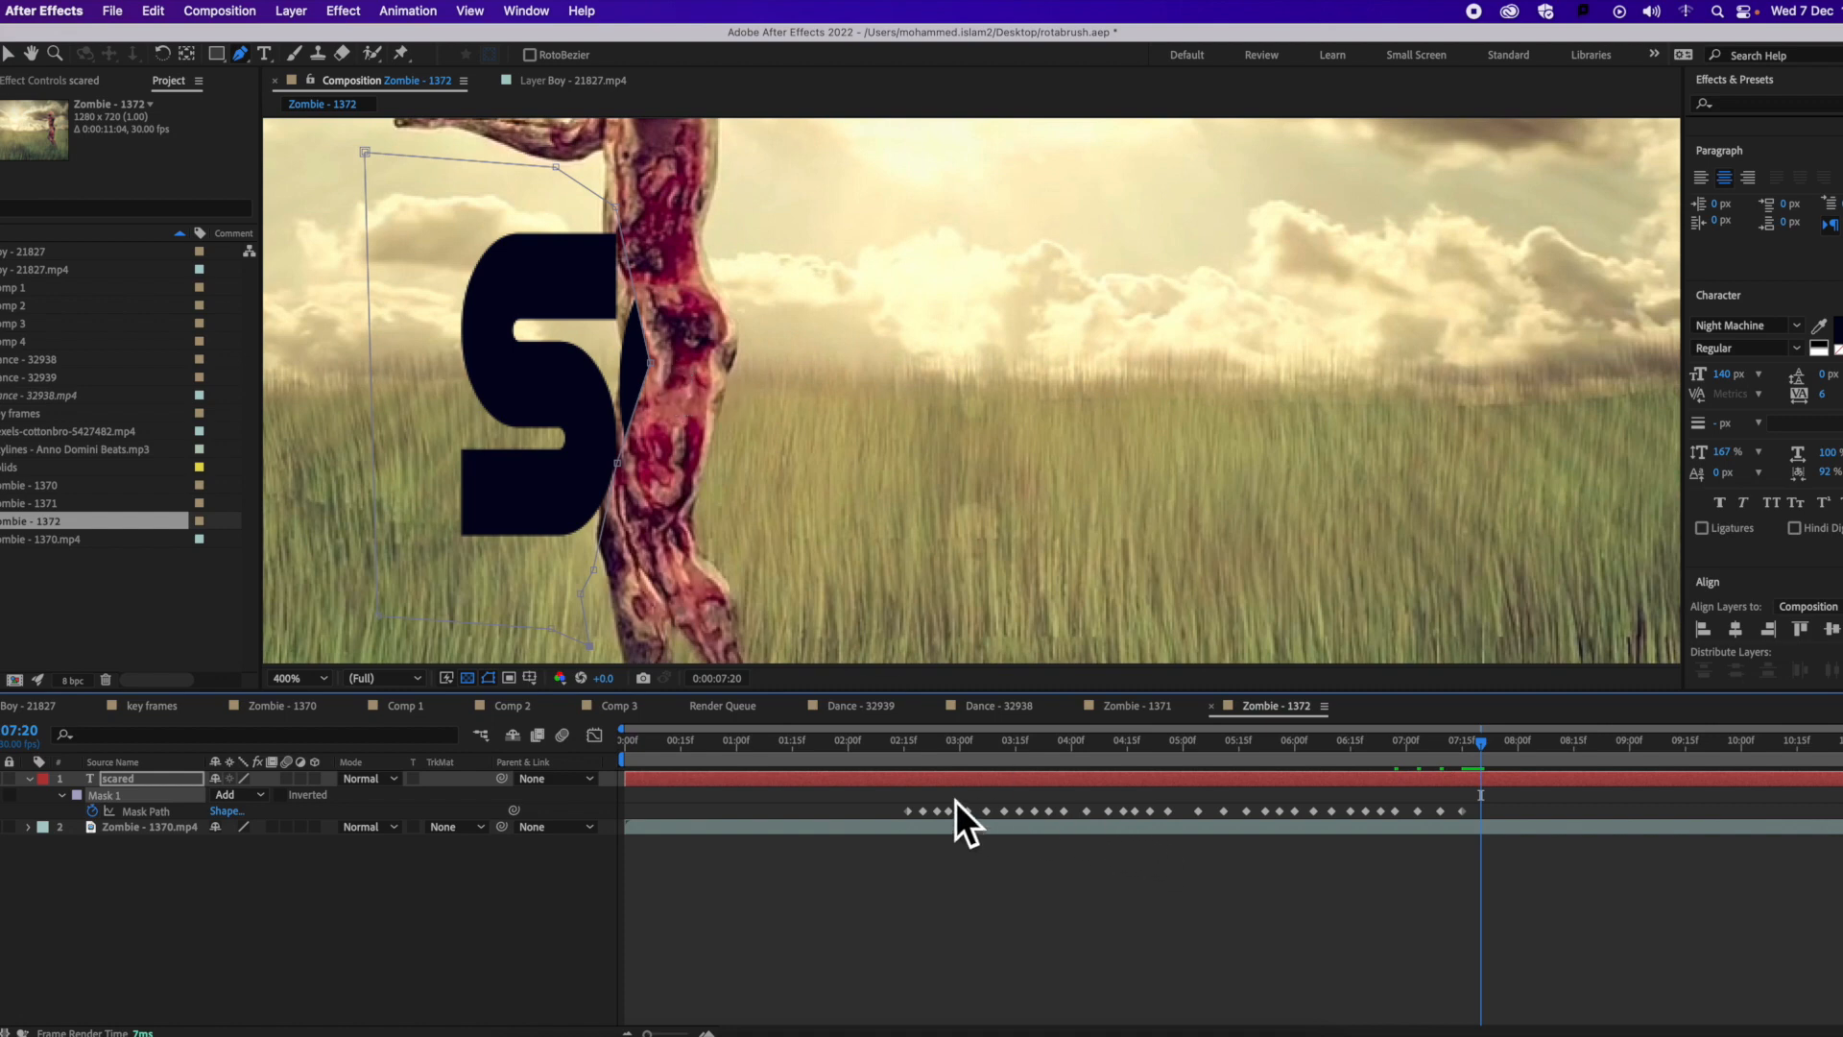
{"action": "mouse_move", "coordinate": [651, 361]}
{"action": "left_mouse_down"}
{"action": "mouse_move", "coordinate": [593, 359]}
{"action": "mouse_move", "coordinate": [618, 360]}
{"action": "left_mouse_up"}
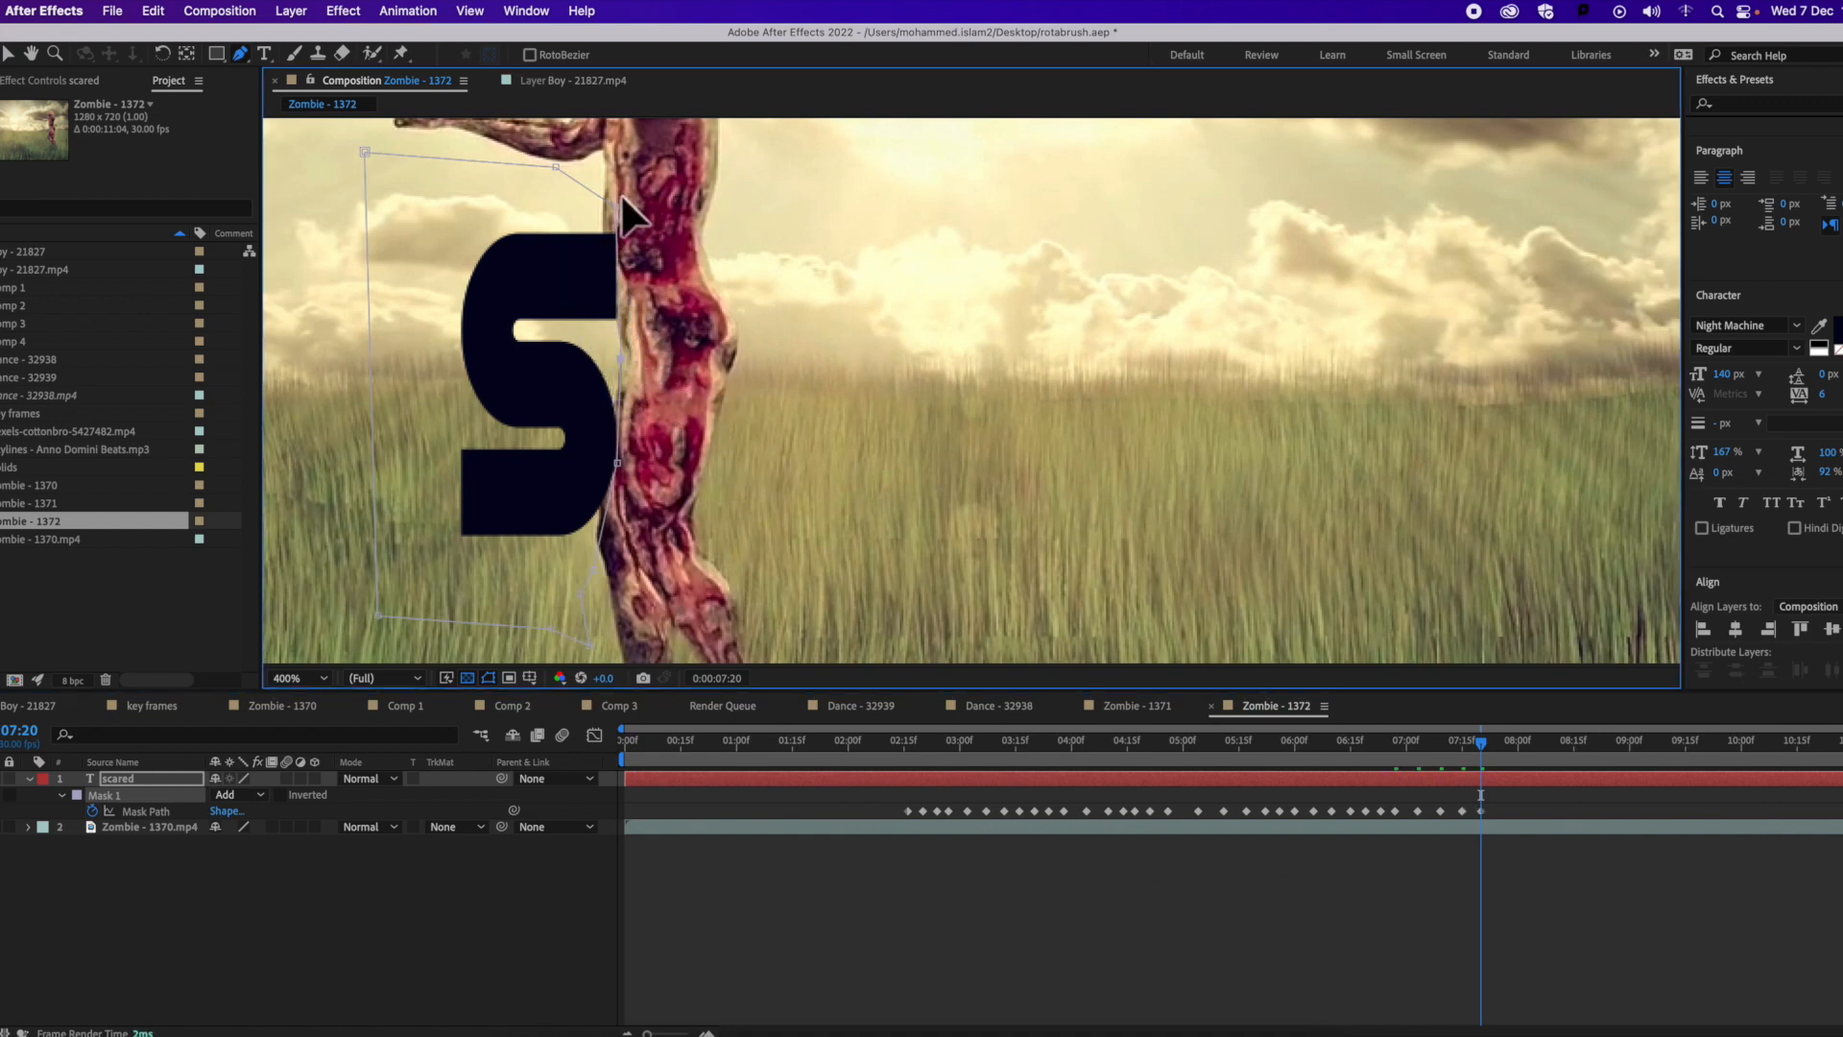
{"action": "left_click_drag", "start_coordinate": [618, 204], "coordinate": [598, 203]}
{"action": "left_click_drag", "start_coordinate": [618, 461], "coordinate": [605, 478]}
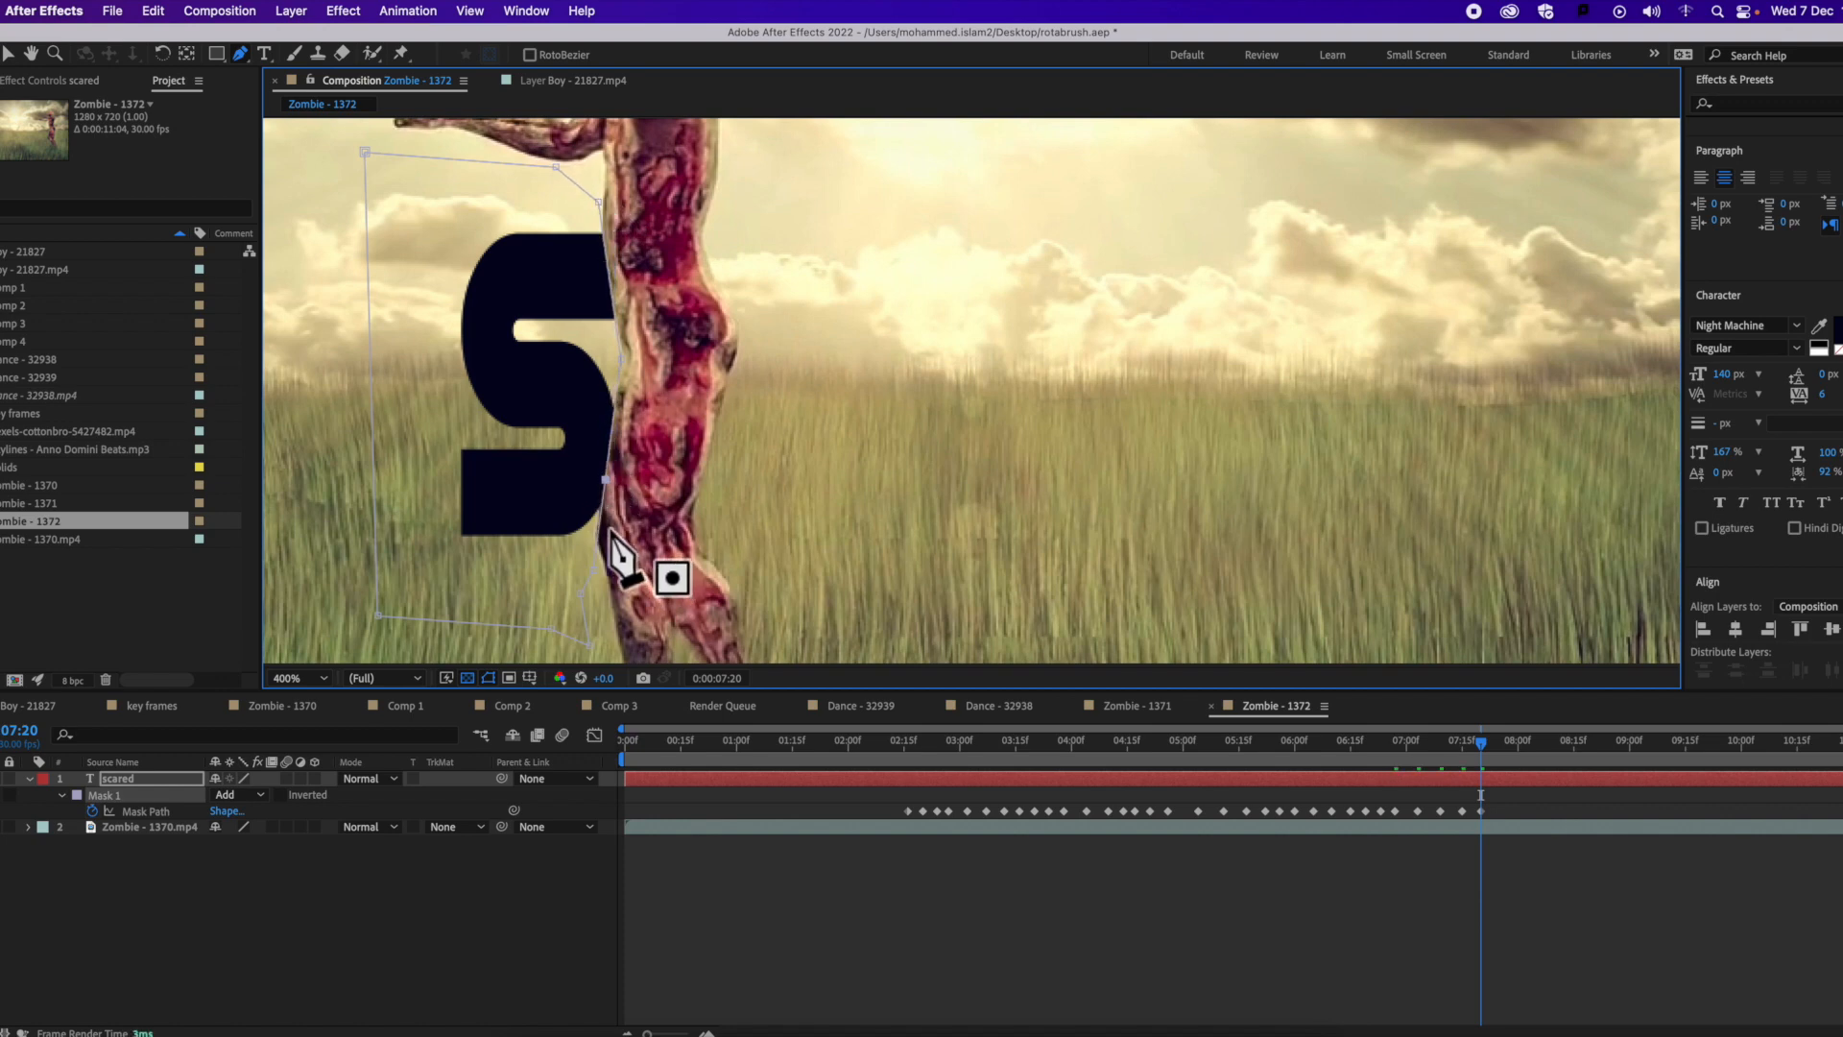
{"action": "left_click_drag", "start_coordinate": [592, 570], "coordinate": [583, 567]}
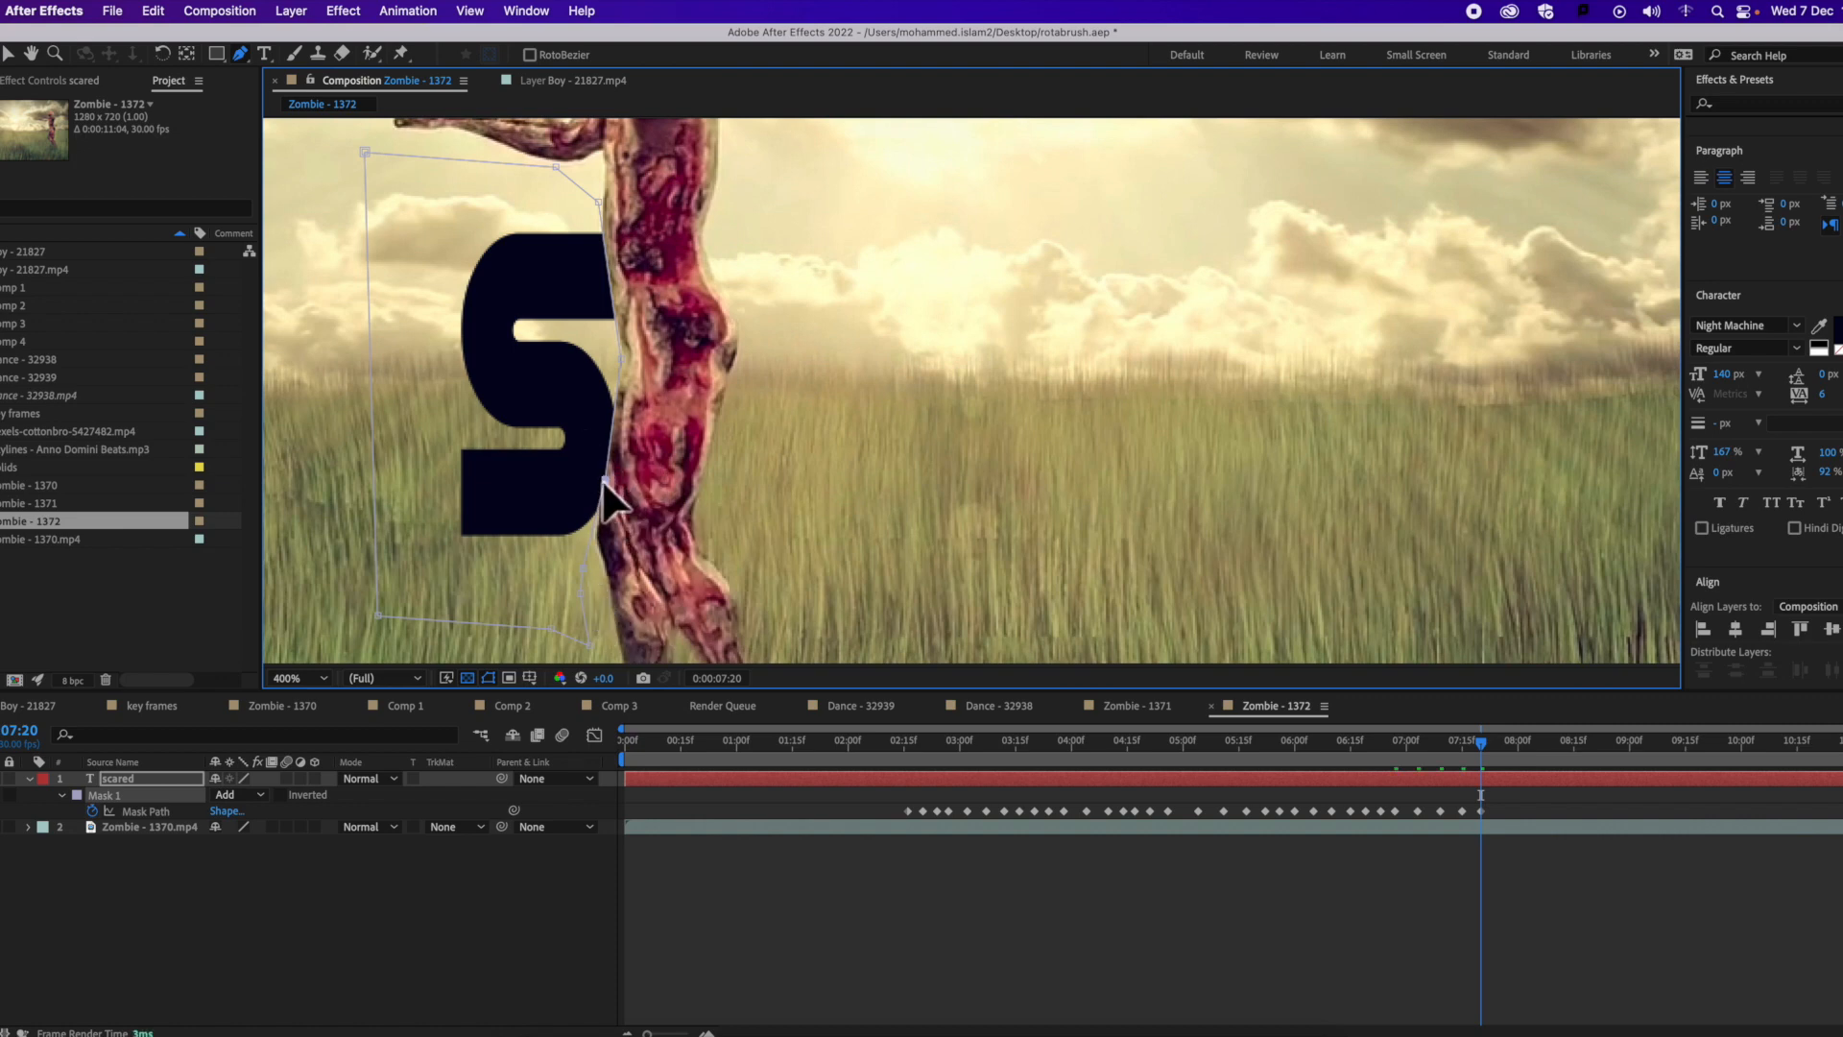
{"action": "left_click_drag", "start_coordinate": [602, 477], "coordinate": [596, 481]}
{"action": "left_click_drag", "start_coordinate": [238, 54], "coordinate": [319, 108]}
{"action": "left_click_drag", "start_coordinate": [600, 485], "coordinate": [607, 476]}
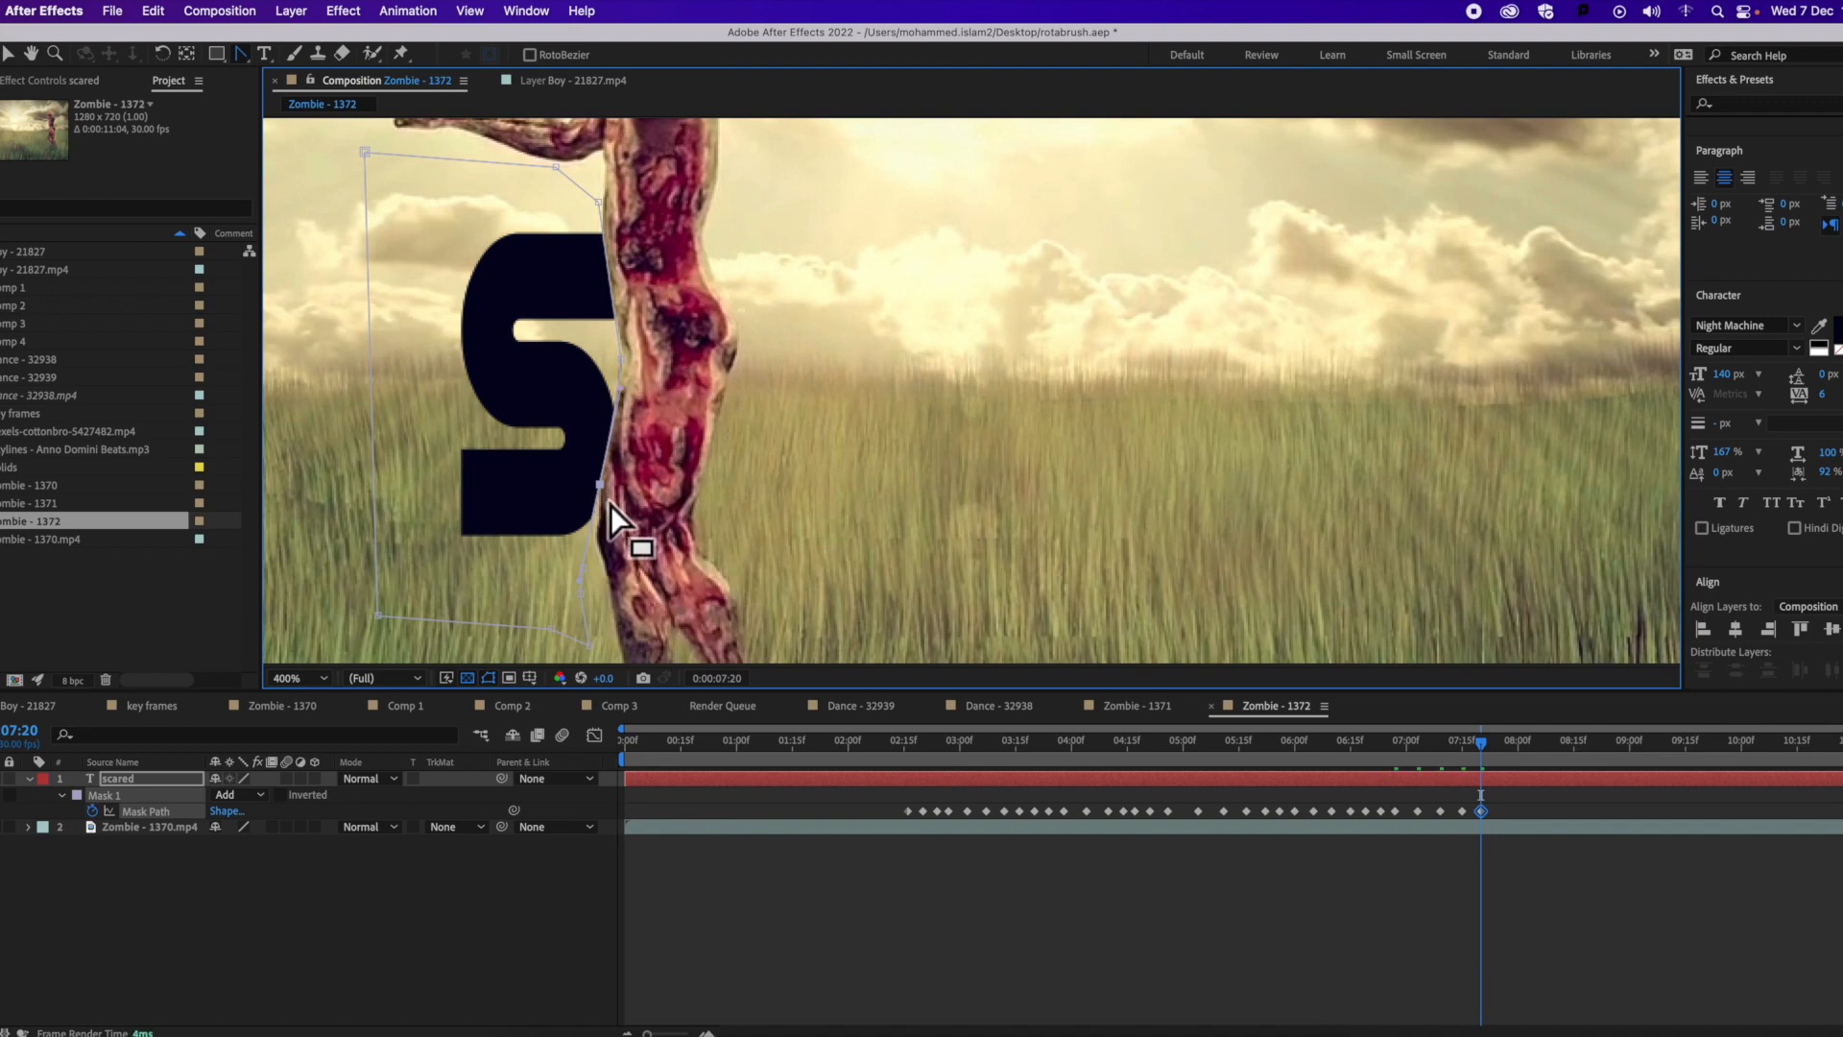
Step: At 0:00:07:24, reshape the mask edge beside the S with the Pen tool to match the zombie's front
{"action": "left_click_drag", "start_coordinate": [1487, 741], "coordinate": [1497, 744]}
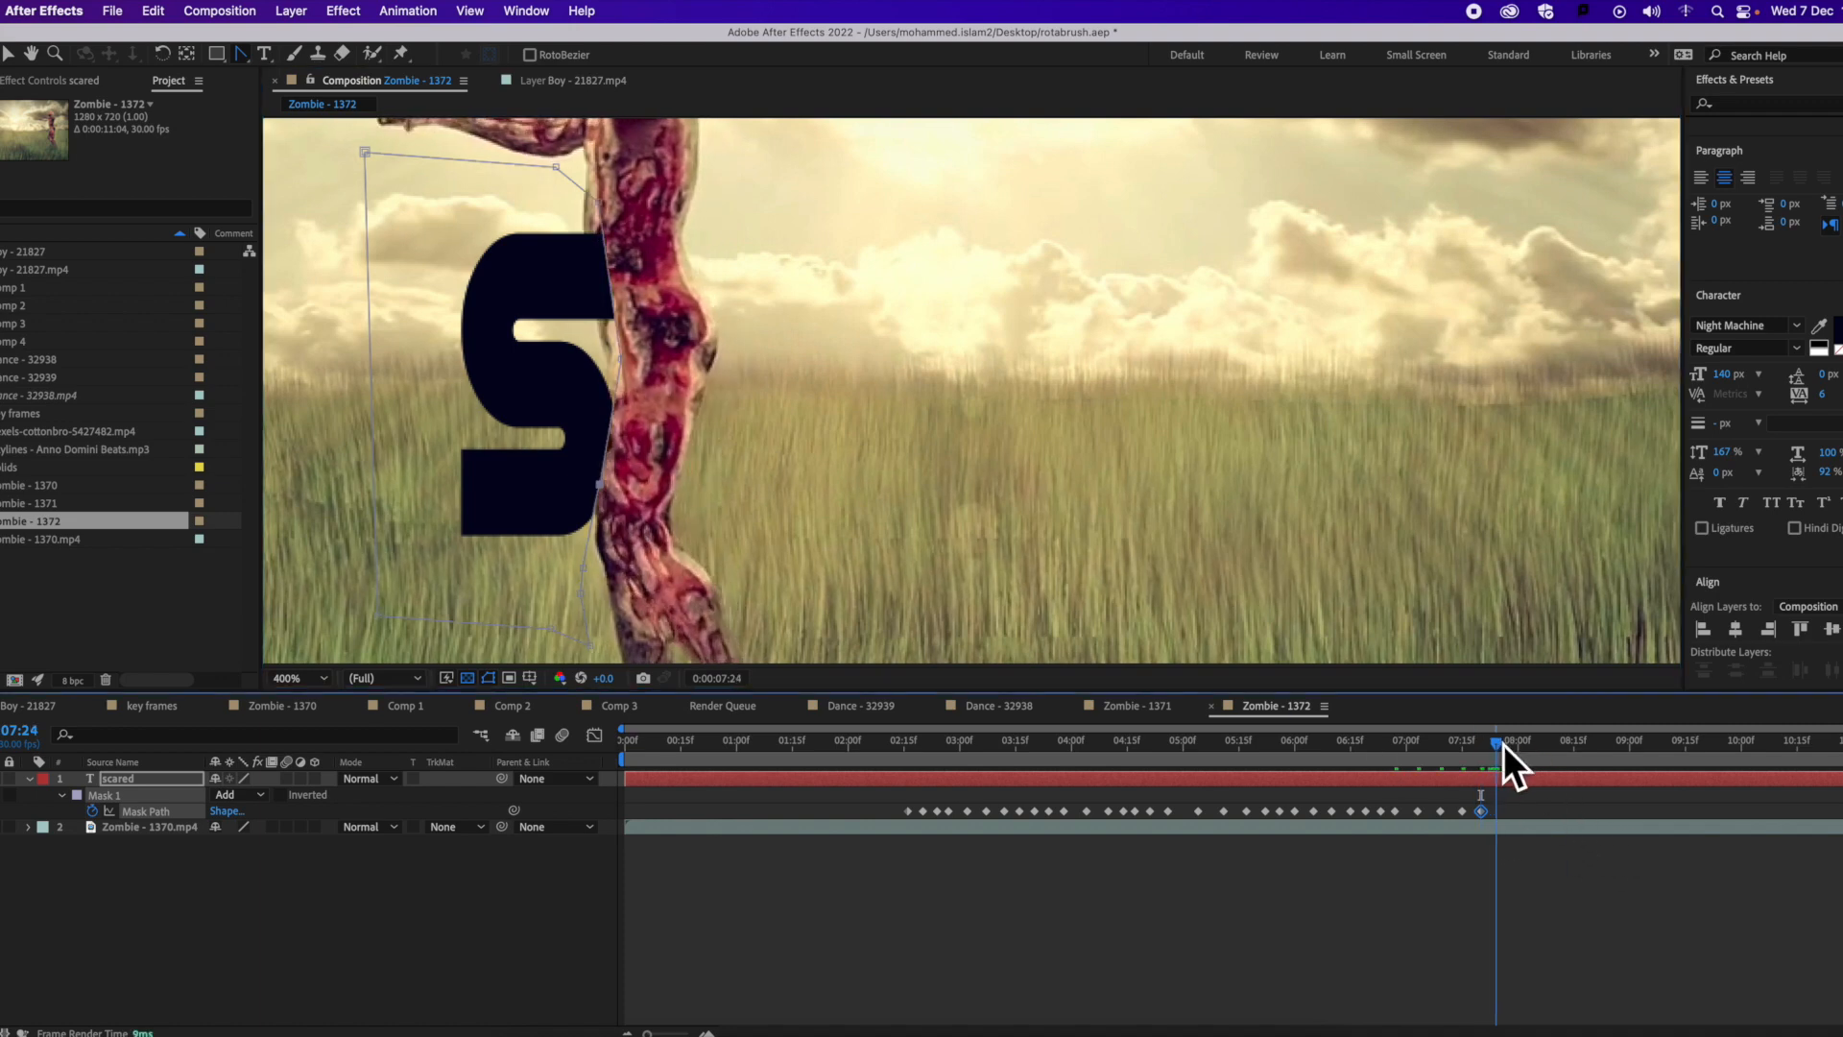
{"action": "left_click_drag", "start_coordinate": [619, 361], "coordinate": [616, 357]}
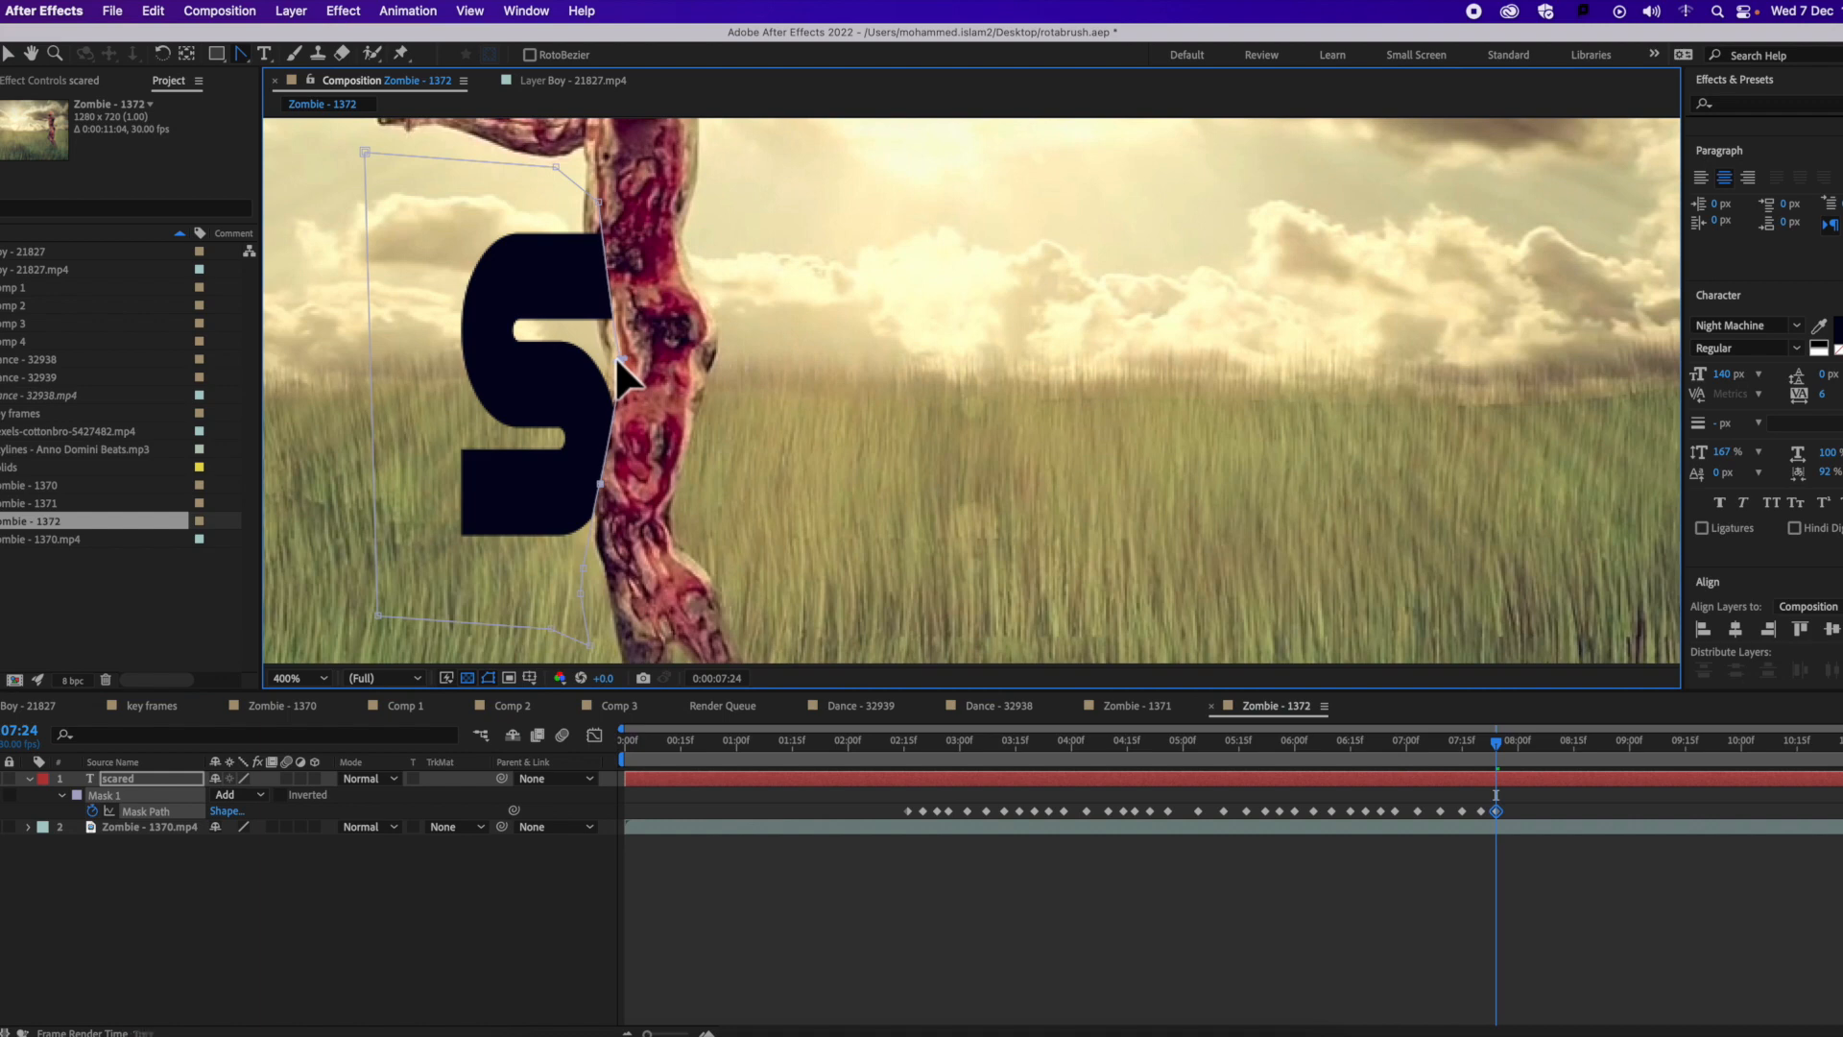
{"action": "left_click_drag", "start_coordinate": [250, 54], "coordinate": [280, 71]}
{"action": "left_click_drag", "start_coordinate": [597, 201], "coordinate": [568, 202]}
{"action": "left_click_drag", "start_coordinate": [621, 362], "coordinate": [607, 369]}
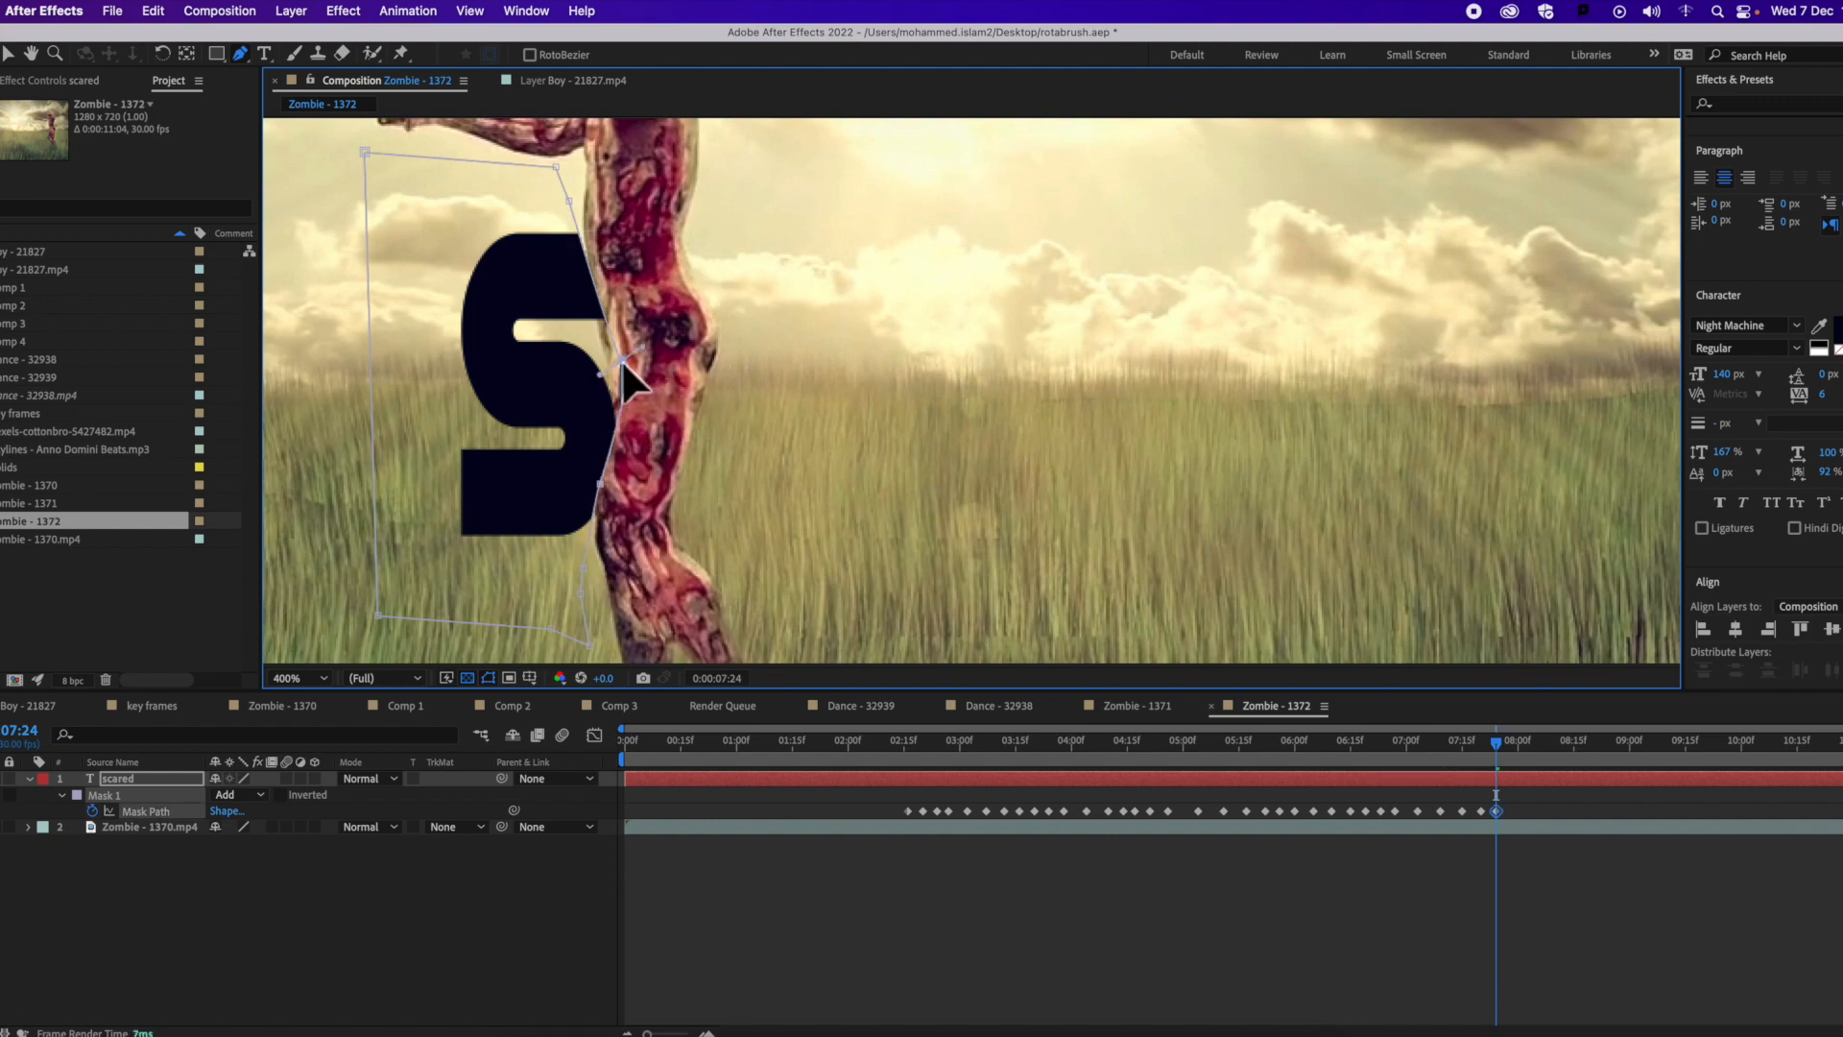
{"action": "left_click_drag", "start_coordinate": [600, 483], "coordinate": [584, 482]}
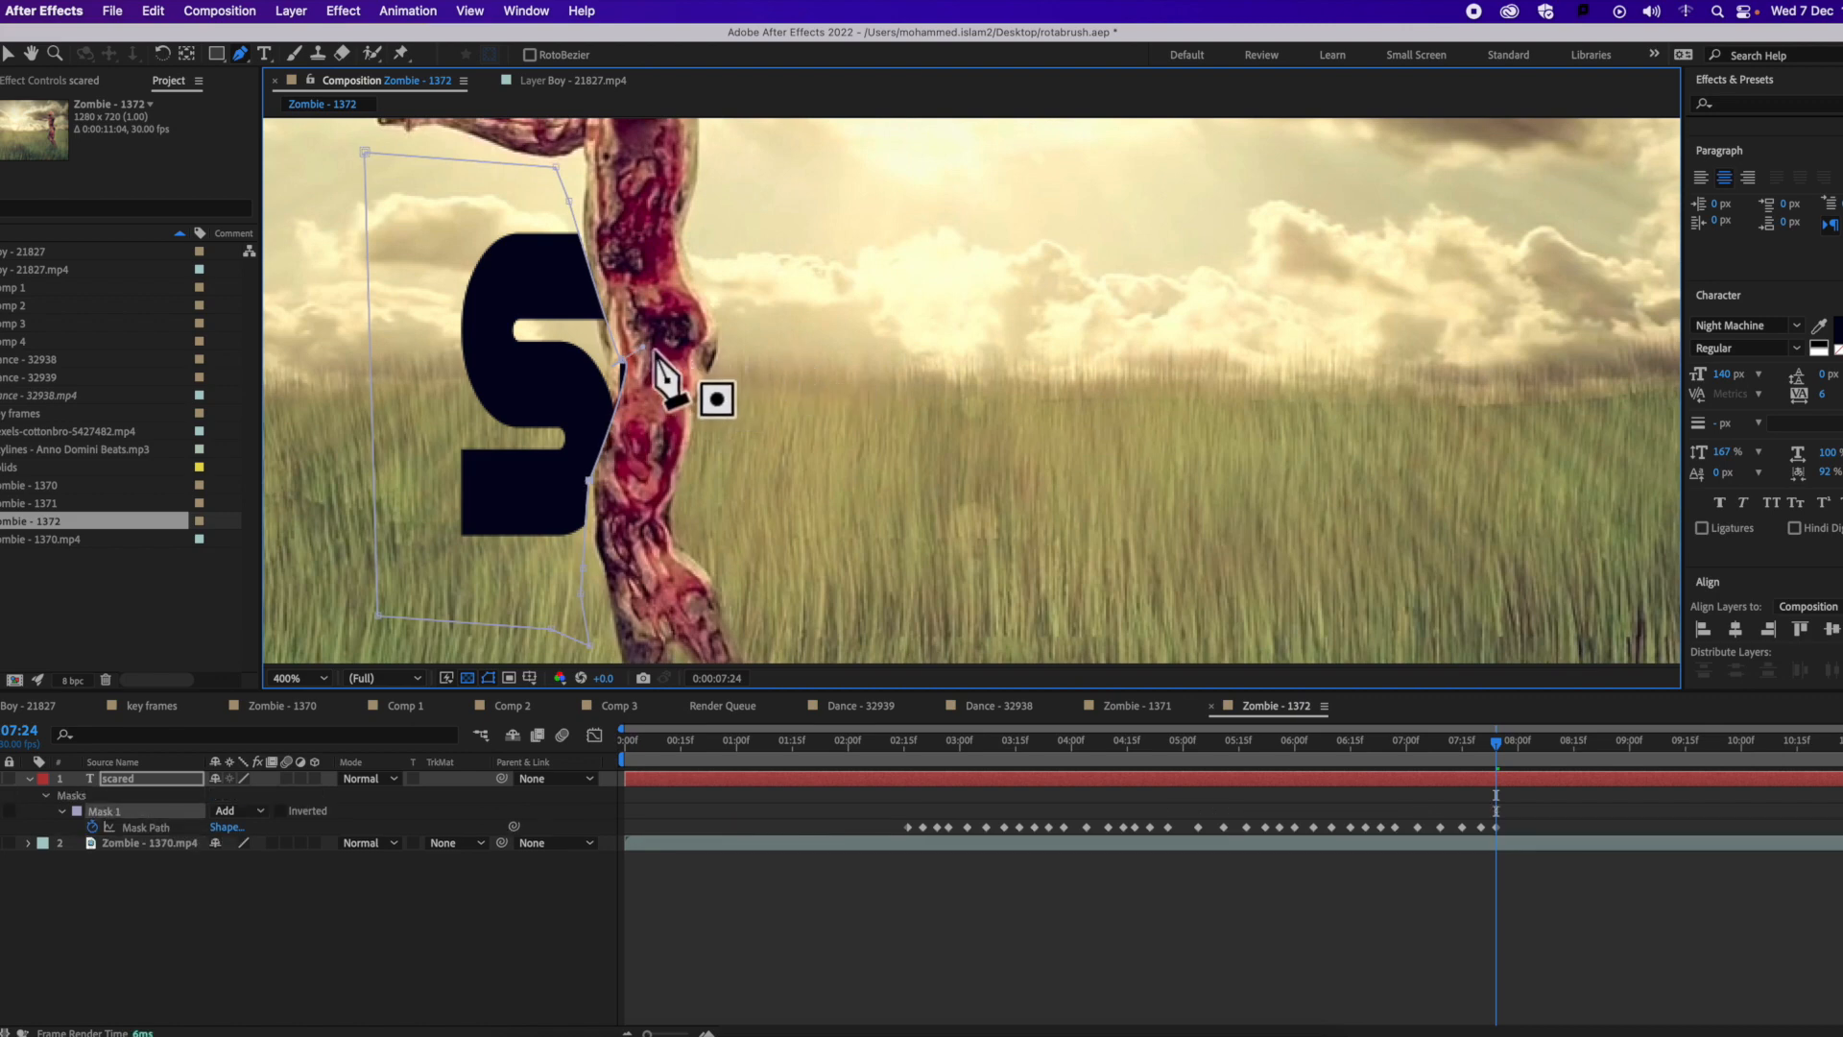
{"action": "mouse_move", "coordinate": [618, 357]}
{"action": "left_mouse_down"}
{"action": "mouse_move", "coordinate": [596, 384]}
{"action": "mouse_move", "coordinate": [600, 330]}
{"action": "left_mouse_up"}
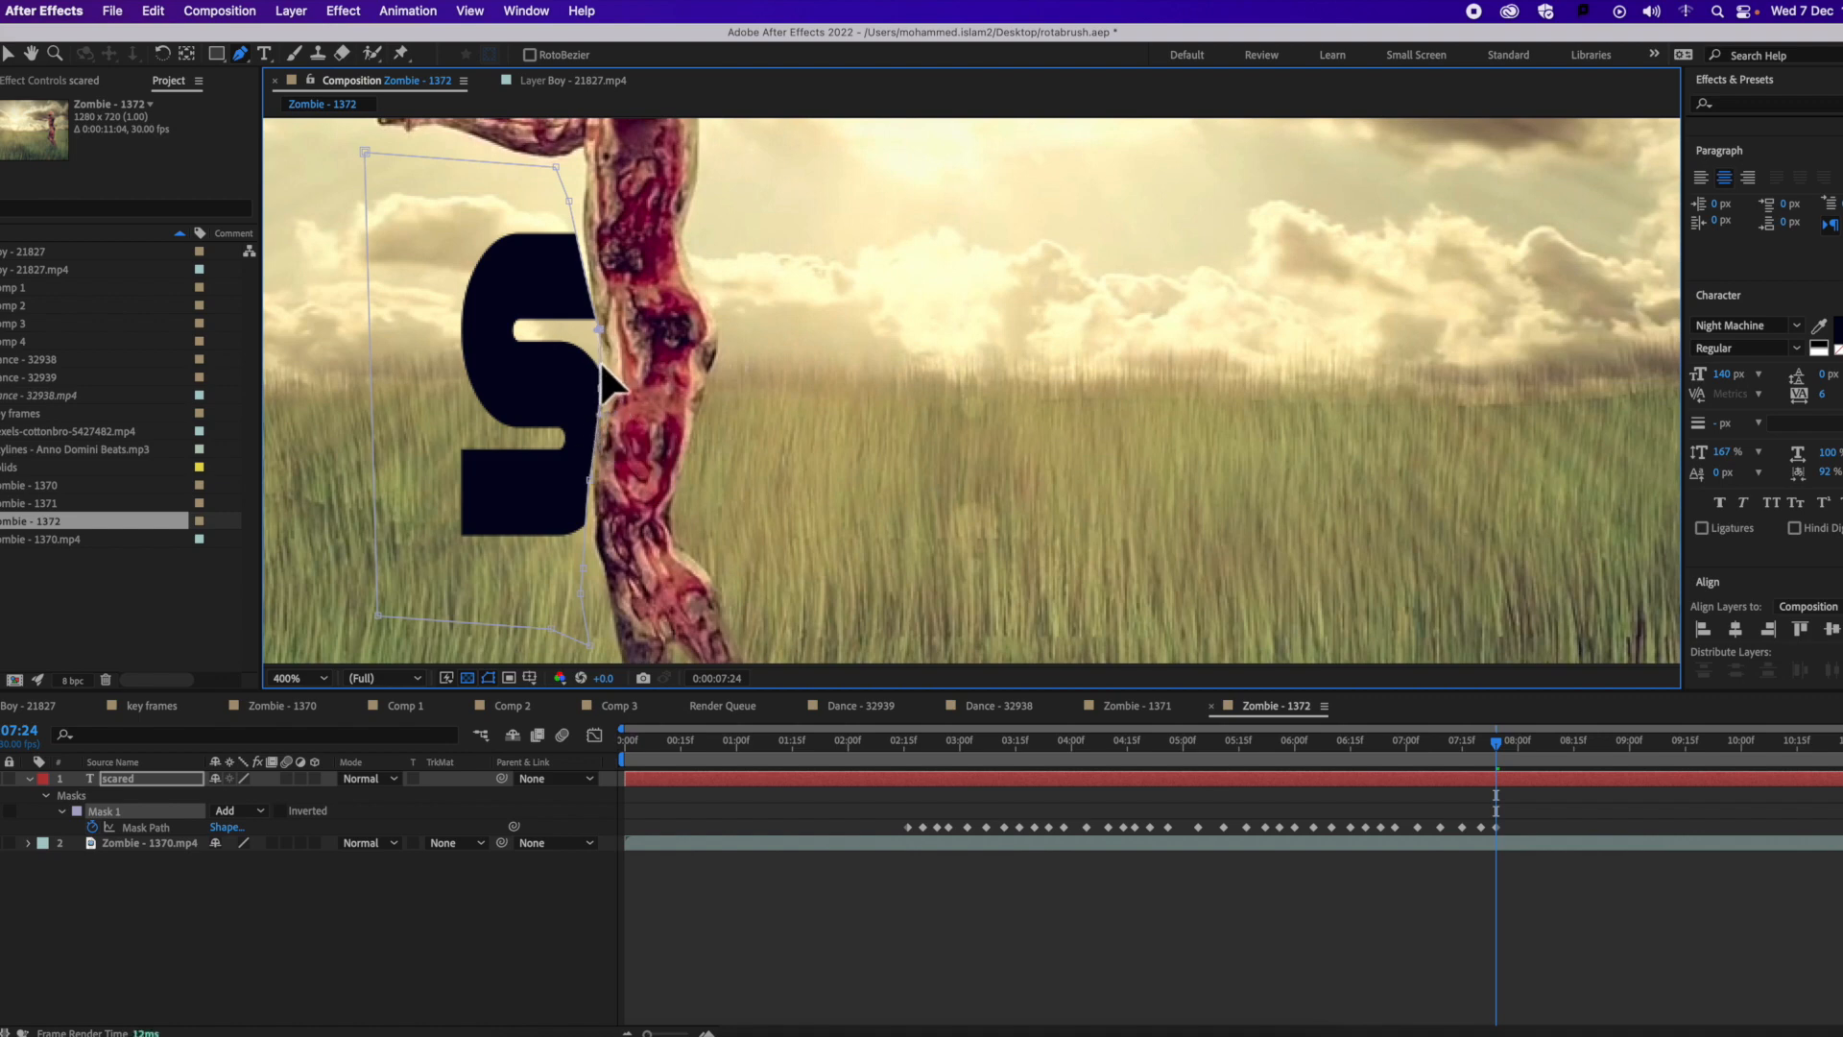
{"action": "left_click_drag", "start_coordinate": [587, 479], "coordinate": [598, 488]}
Step: At 0:00:08:00, keyframe the mask edge over the S along the zombie's chest, waist and front leg
{"action": "left_click_drag", "start_coordinate": [1494, 741], "coordinate": [1515, 744]}
{"action": "left_click_drag", "start_coordinate": [597, 486], "coordinate": [547, 483]}
{"action": "left_click_drag", "start_coordinate": [582, 568], "coordinate": [535, 628]}
{"action": "left_click_drag", "start_coordinate": [600, 387], "coordinate": [567, 303]}
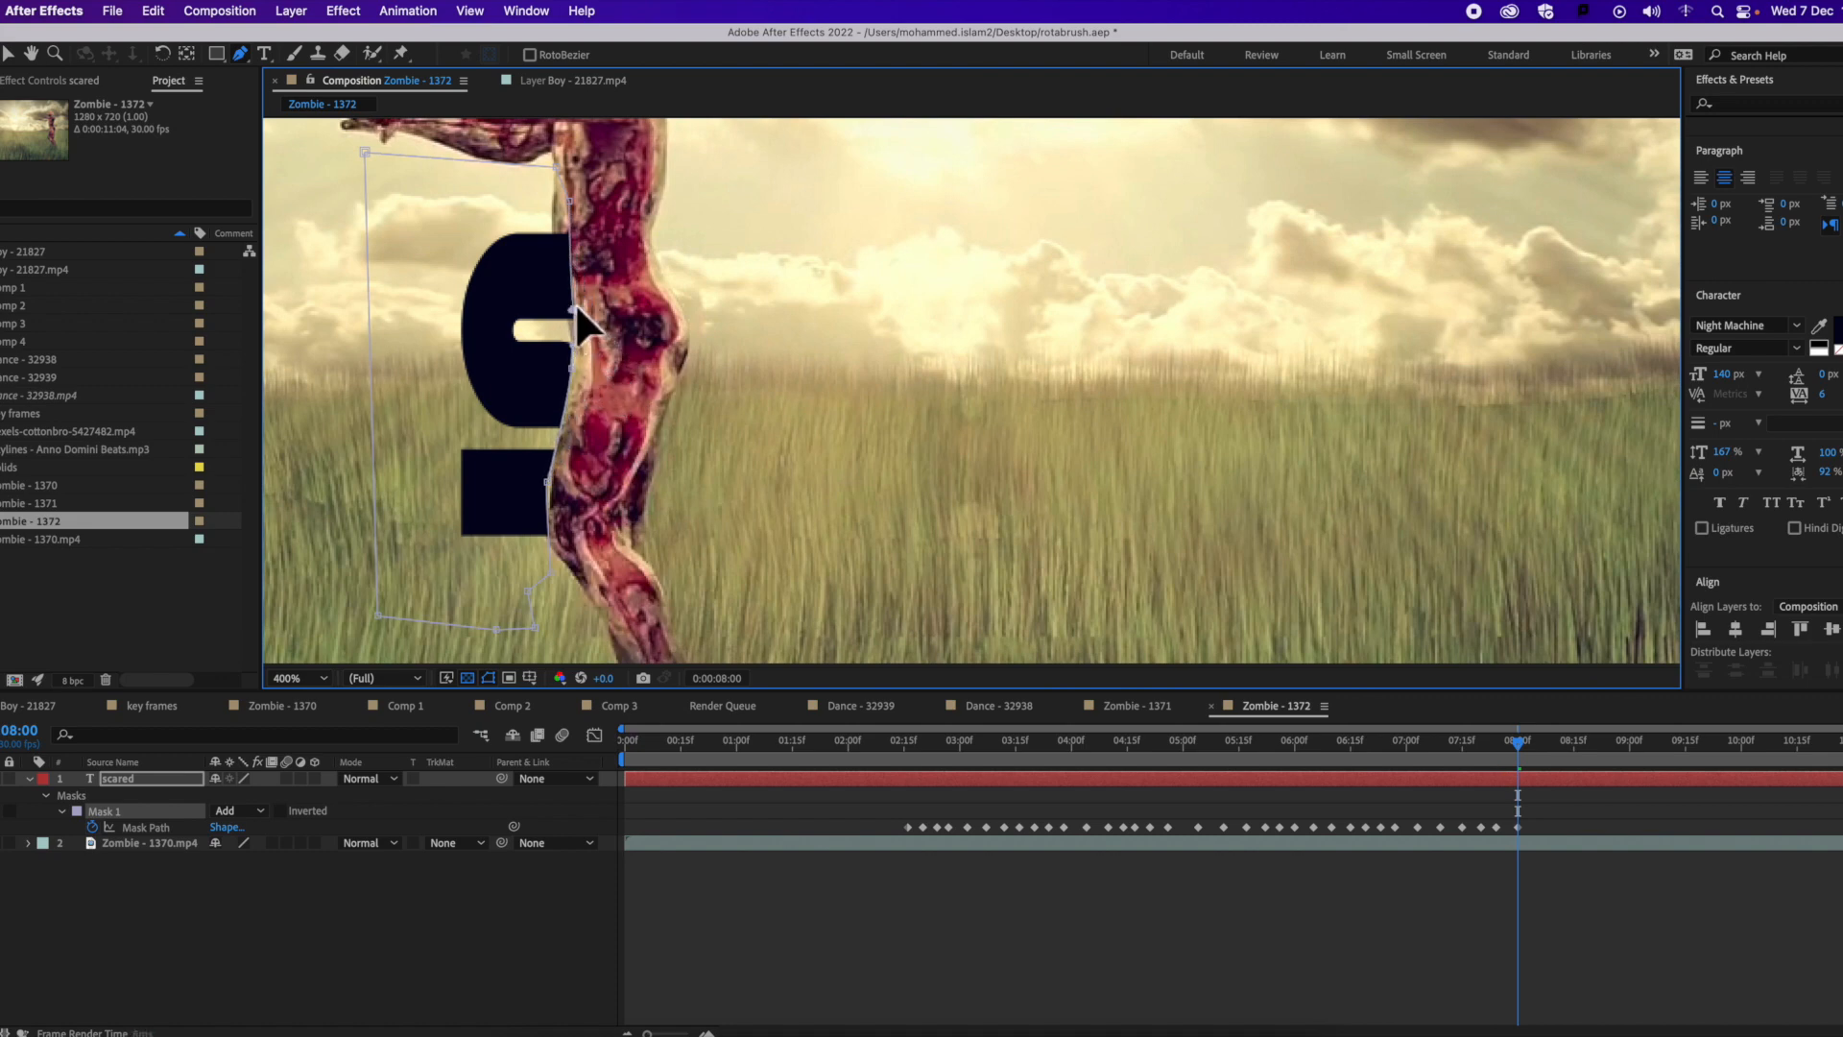
{"action": "left_click_drag", "start_coordinate": [559, 198], "coordinate": [544, 189]}
Step: At 0:00:08:06, move the mask edge points further across the S to follow the zombie's front
{"action": "left_click_drag", "start_coordinate": [1523, 755], "coordinate": [1539, 745]}
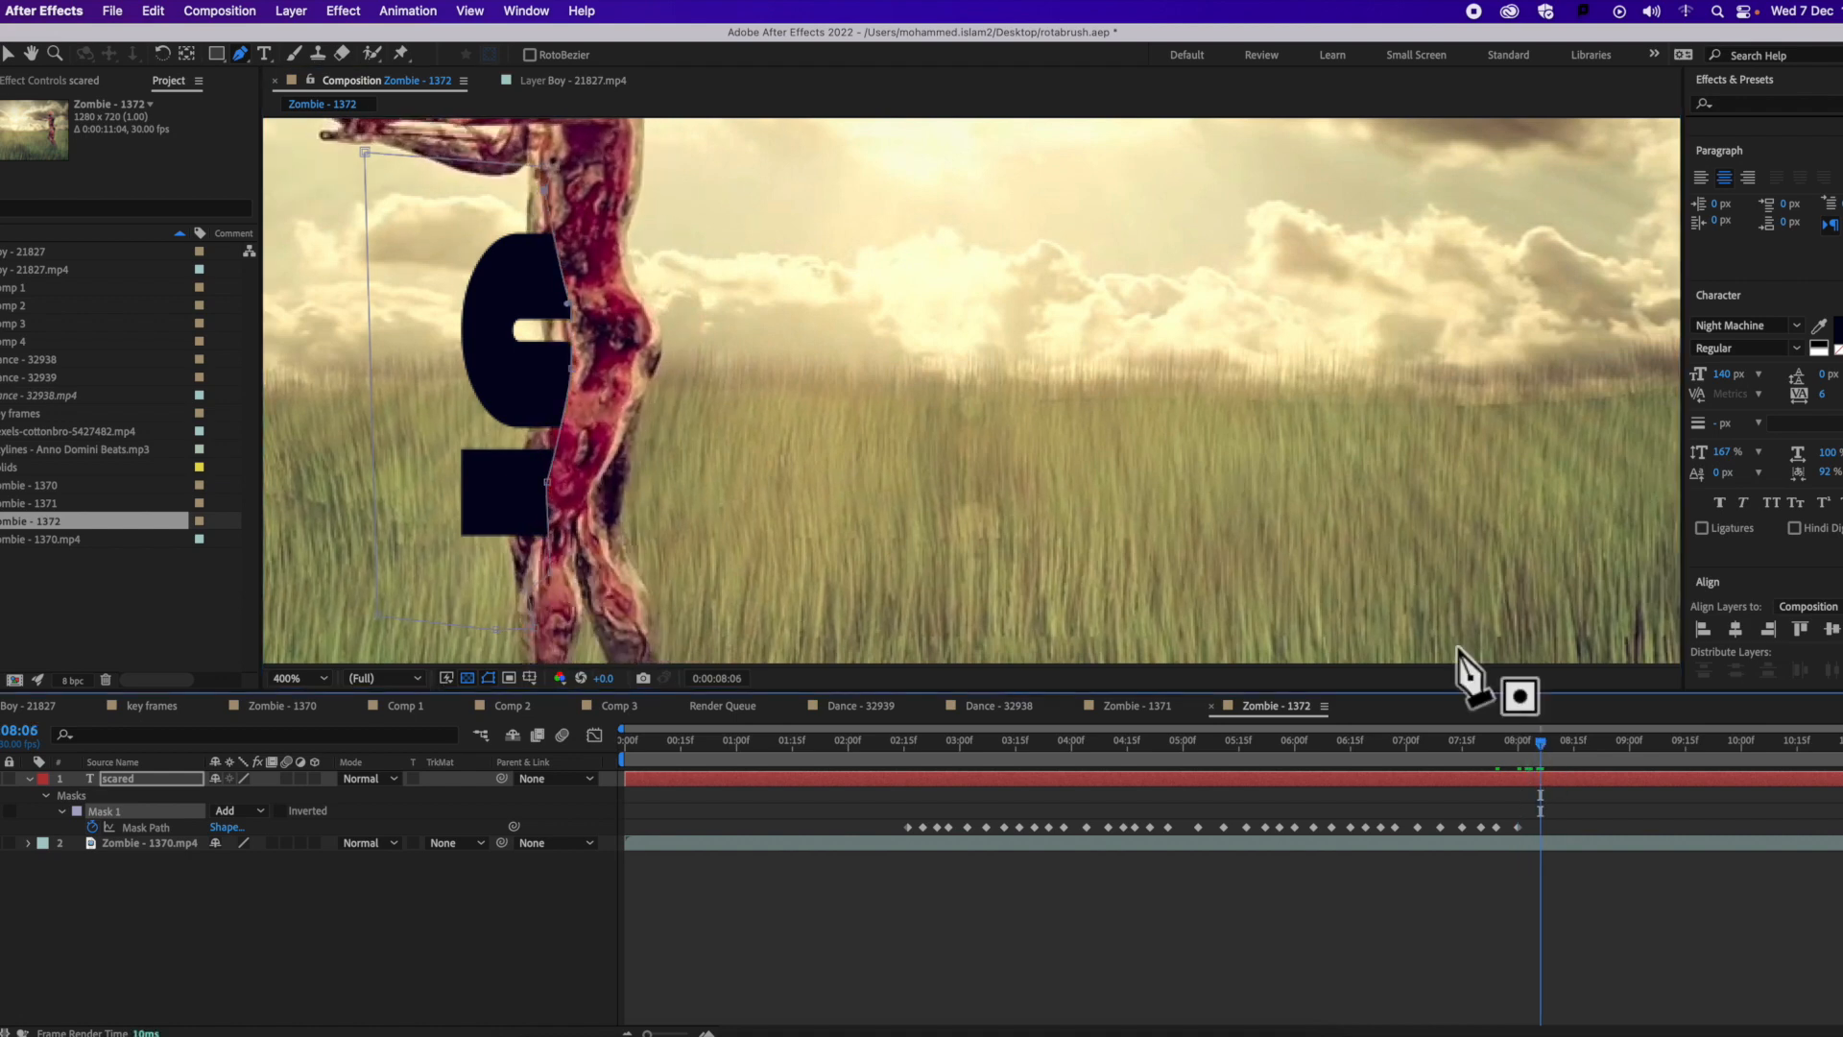
{"action": "left_click_drag", "start_coordinate": [572, 369], "coordinate": [537, 353]}
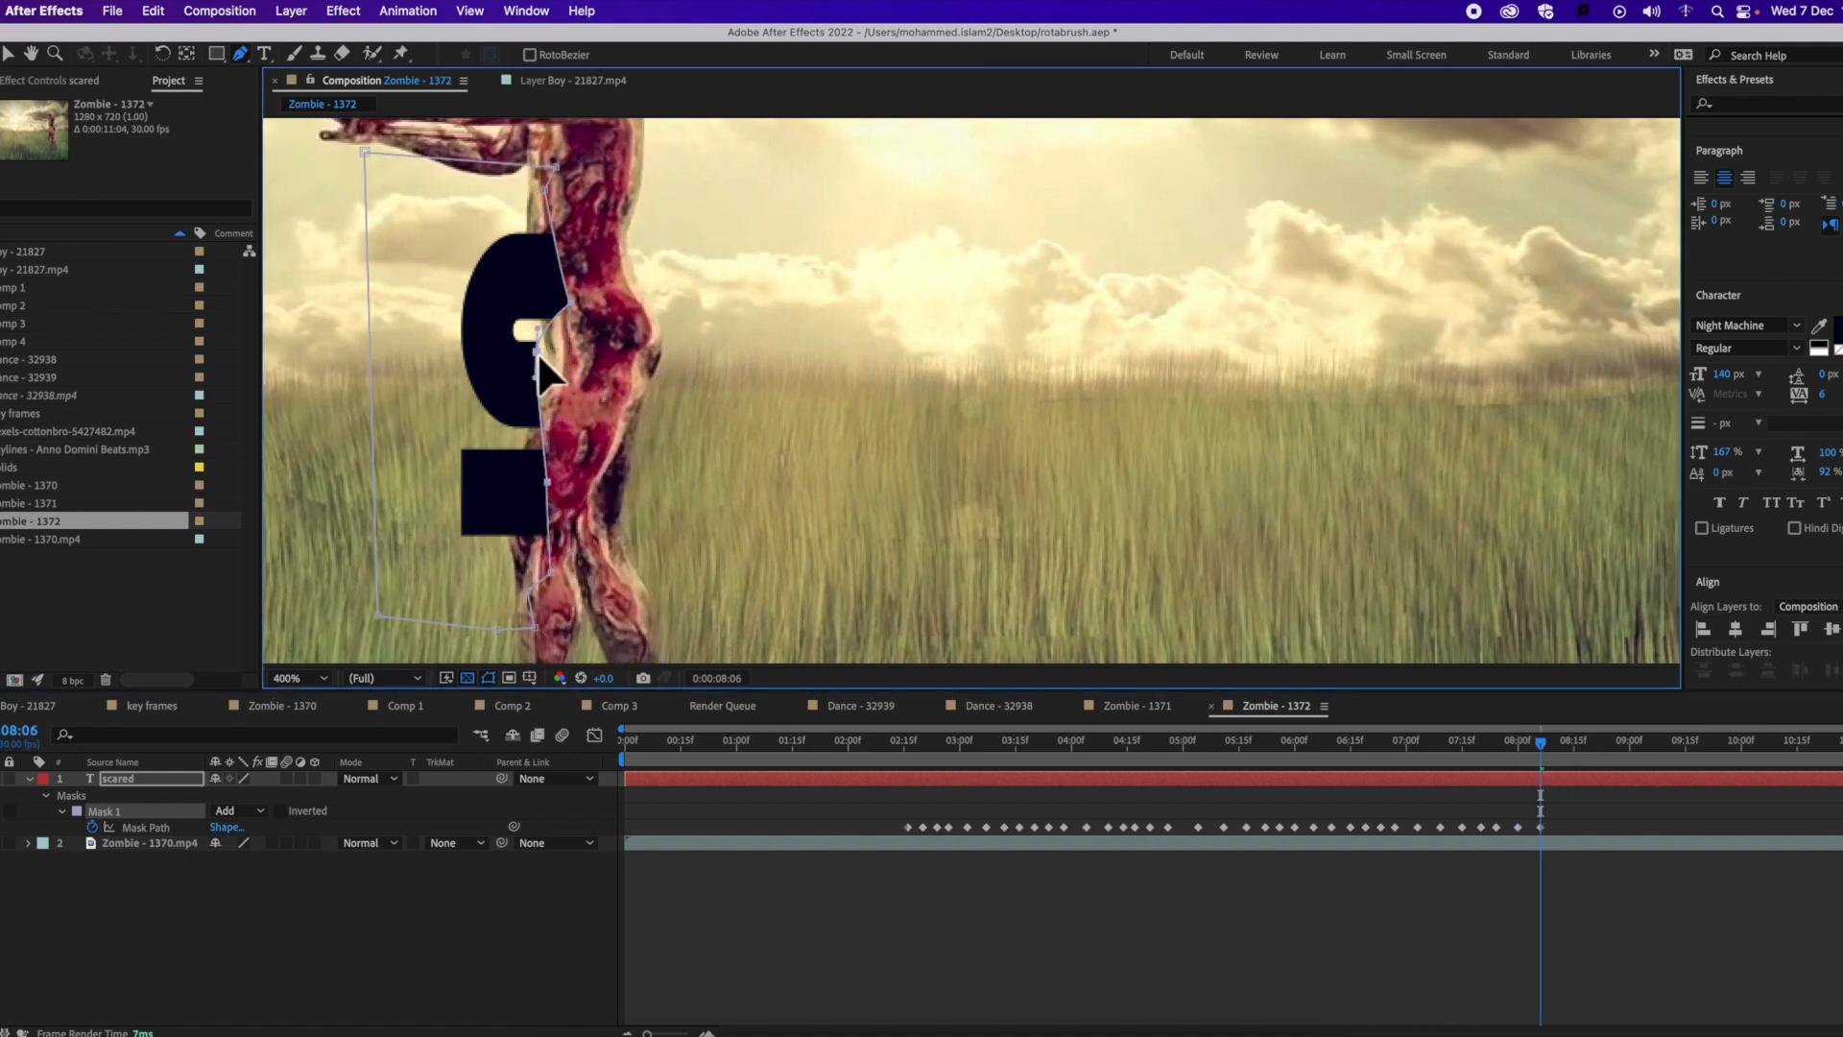
{"action": "left_click_drag", "start_coordinate": [545, 483], "coordinate": [490, 604]}
{"action": "left_click_drag", "start_coordinate": [572, 305], "coordinate": [526, 166]}
{"action": "left_click_drag", "start_coordinate": [544, 248], "coordinate": [526, 238]}
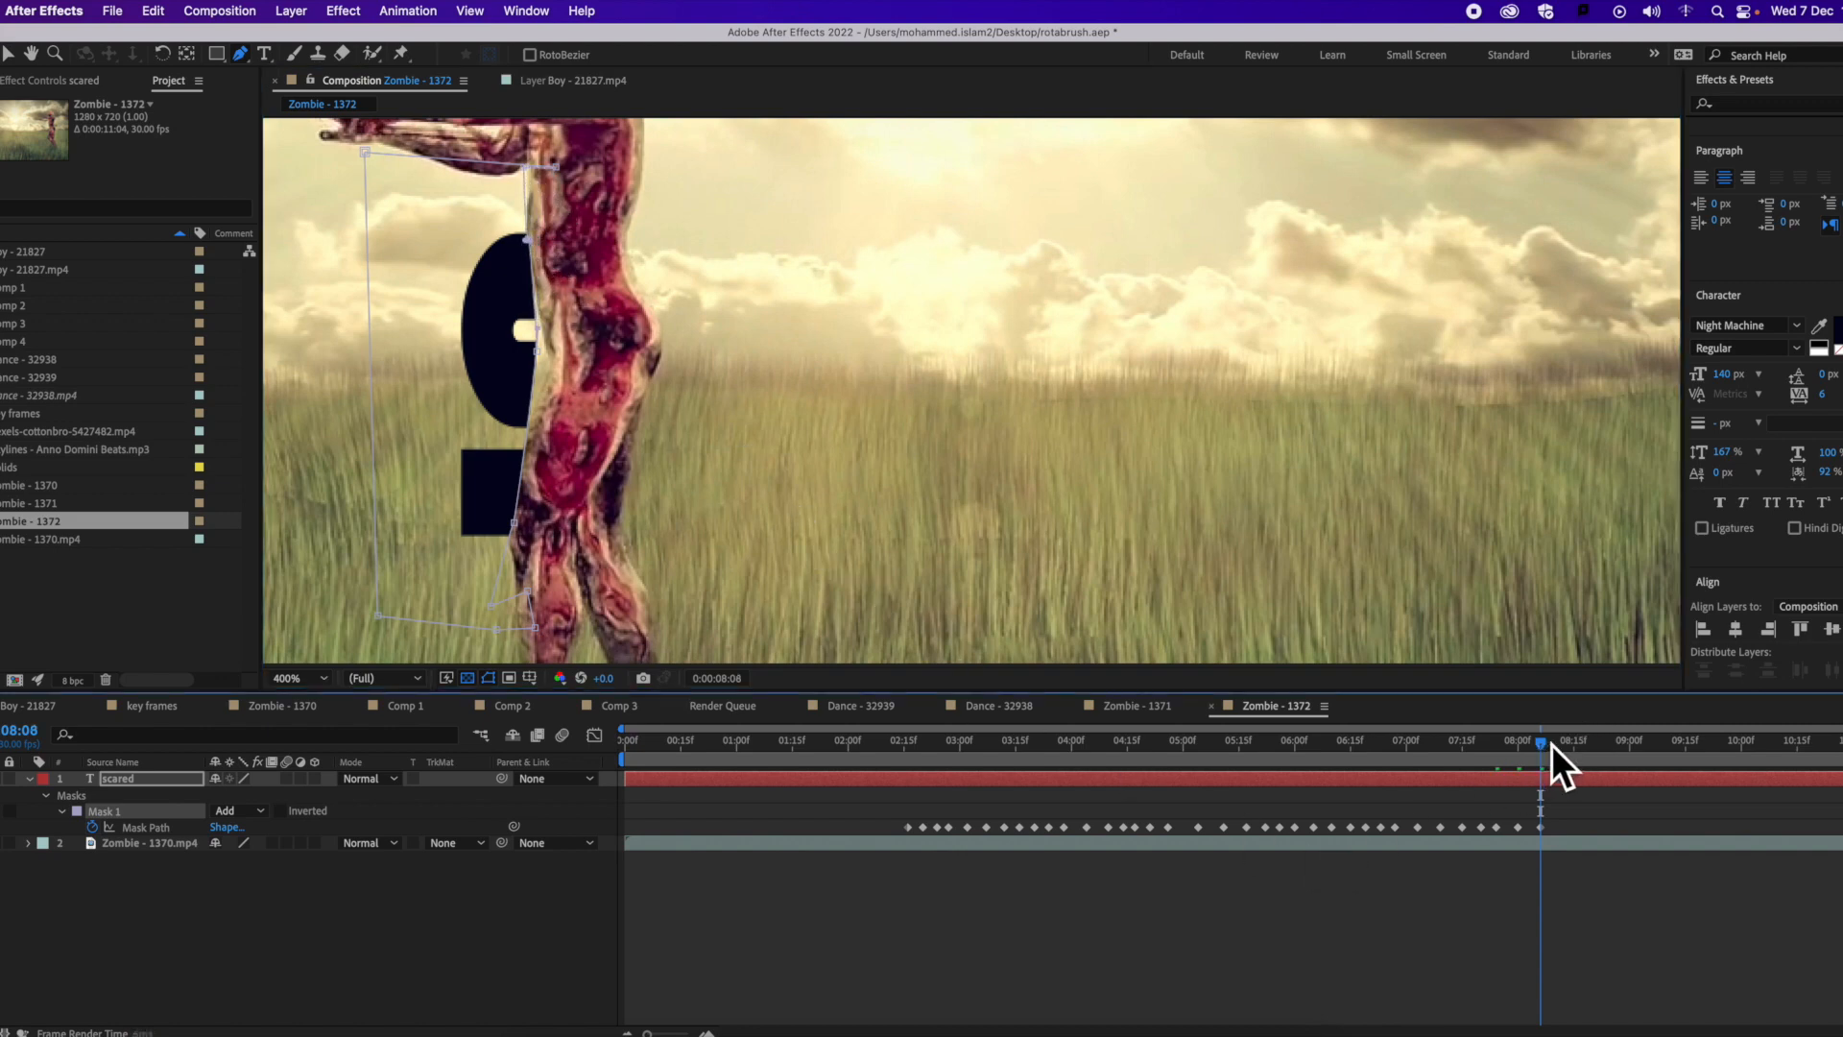
Step: At 0:00:08:13, keyframe the mask edge across the S and pull its lowest points clear of the zombie's legs
{"action": "left_click_drag", "start_coordinate": [1552, 745], "coordinate": [1566, 750]}
{"action": "mouse_move", "coordinate": [537, 350]}
{"action": "left_mouse_down"}
{"action": "mouse_move", "coordinate": [434, 318]}
{"action": "mouse_move", "coordinate": [513, 350]}
{"action": "left_mouse_up"}
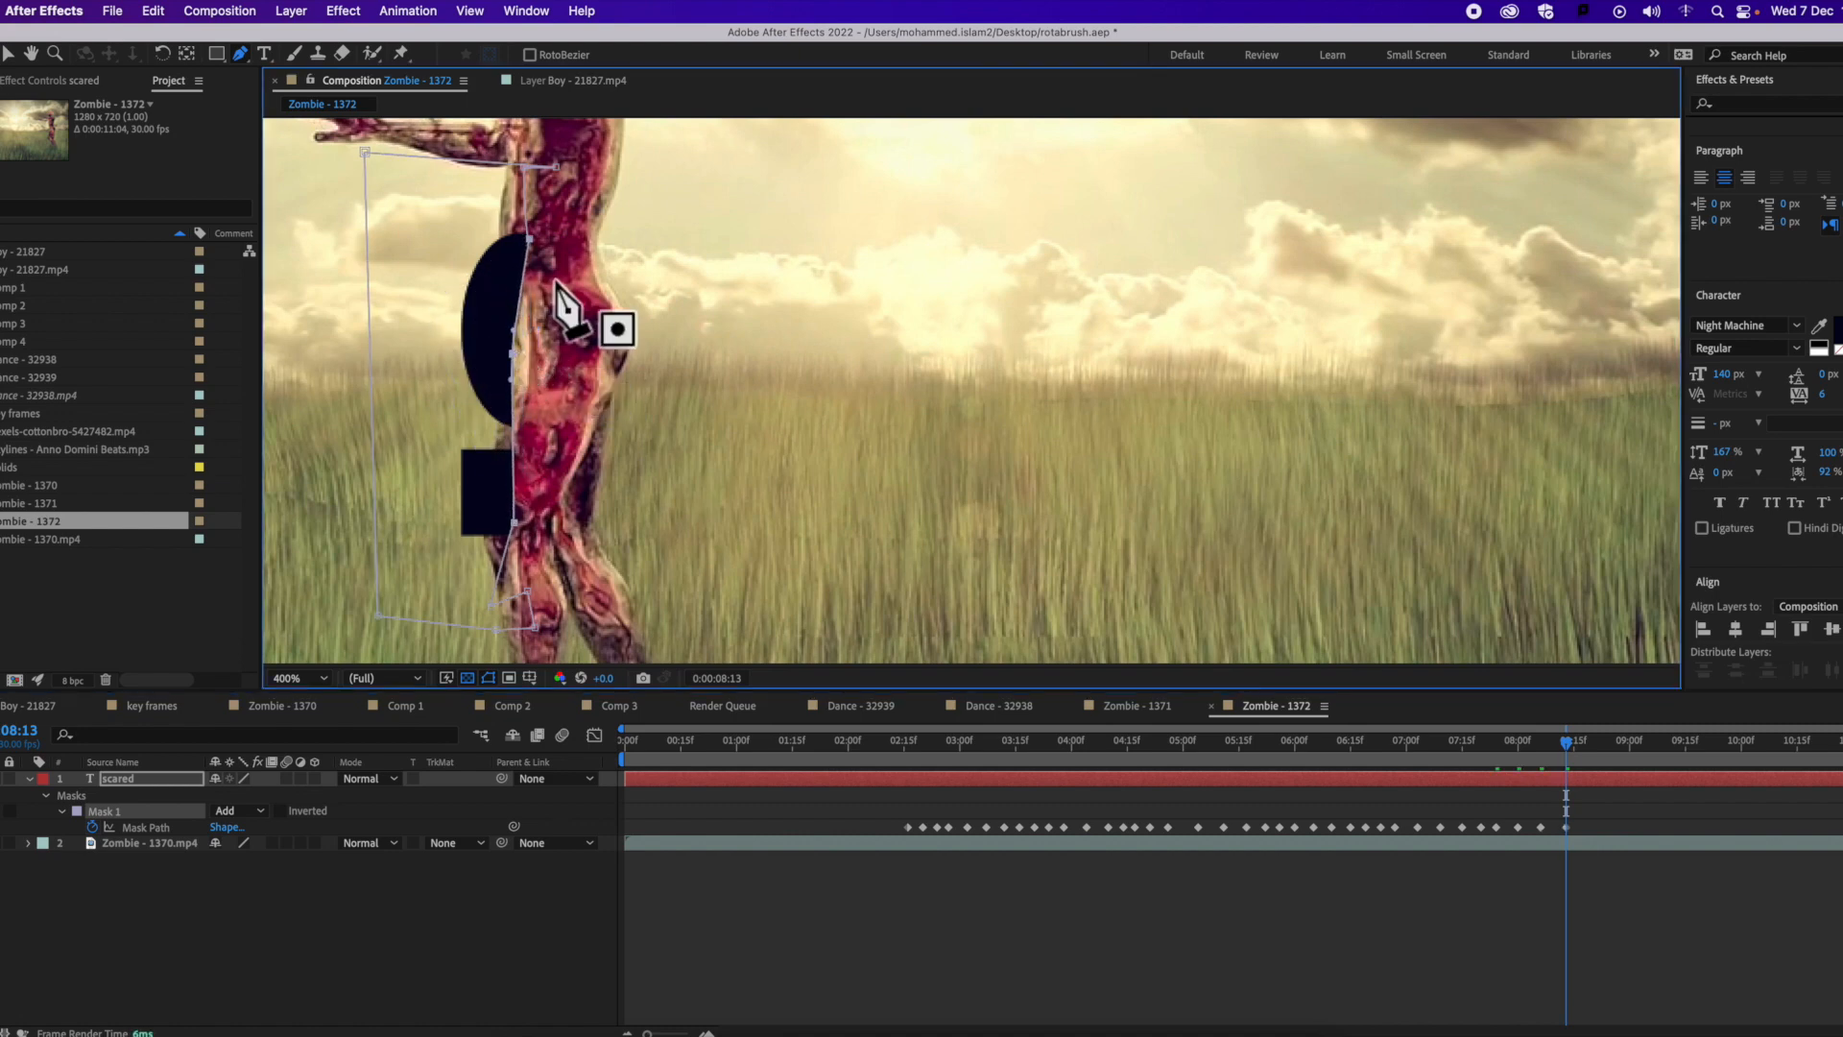
{"action": "left_click_drag", "start_coordinate": [529, 239], "coordinate": [494, 213]}
{"action": "left_click_drag", "start_coordinate": [516, 524], "coordinate": [483, 525]}
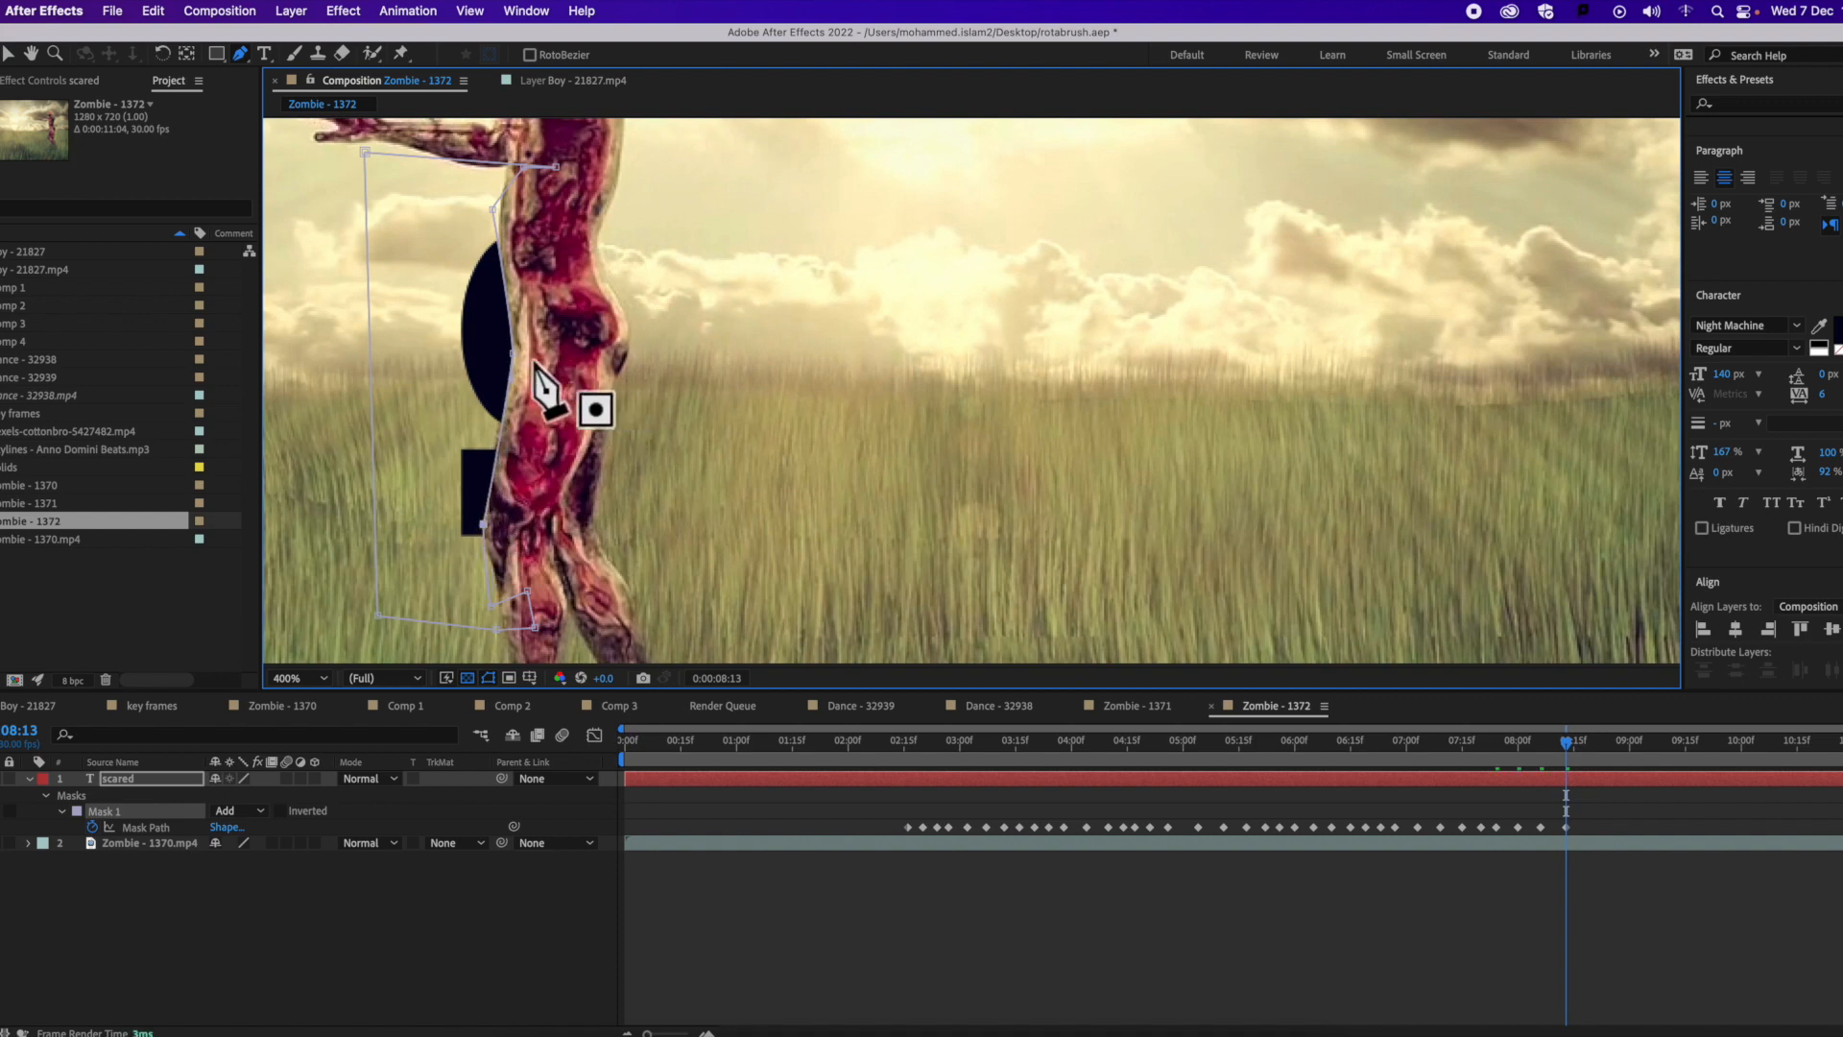
{"action": "mouse_move", "coordinate": [490, 605]}
{"action": "left_mouse_down"}
{"action": "mouse_move", "coordinate": [442, 574]}
{"action": "mouse_move", "coordinate": [511, 616]}
{"action": "left_mouse_up"}
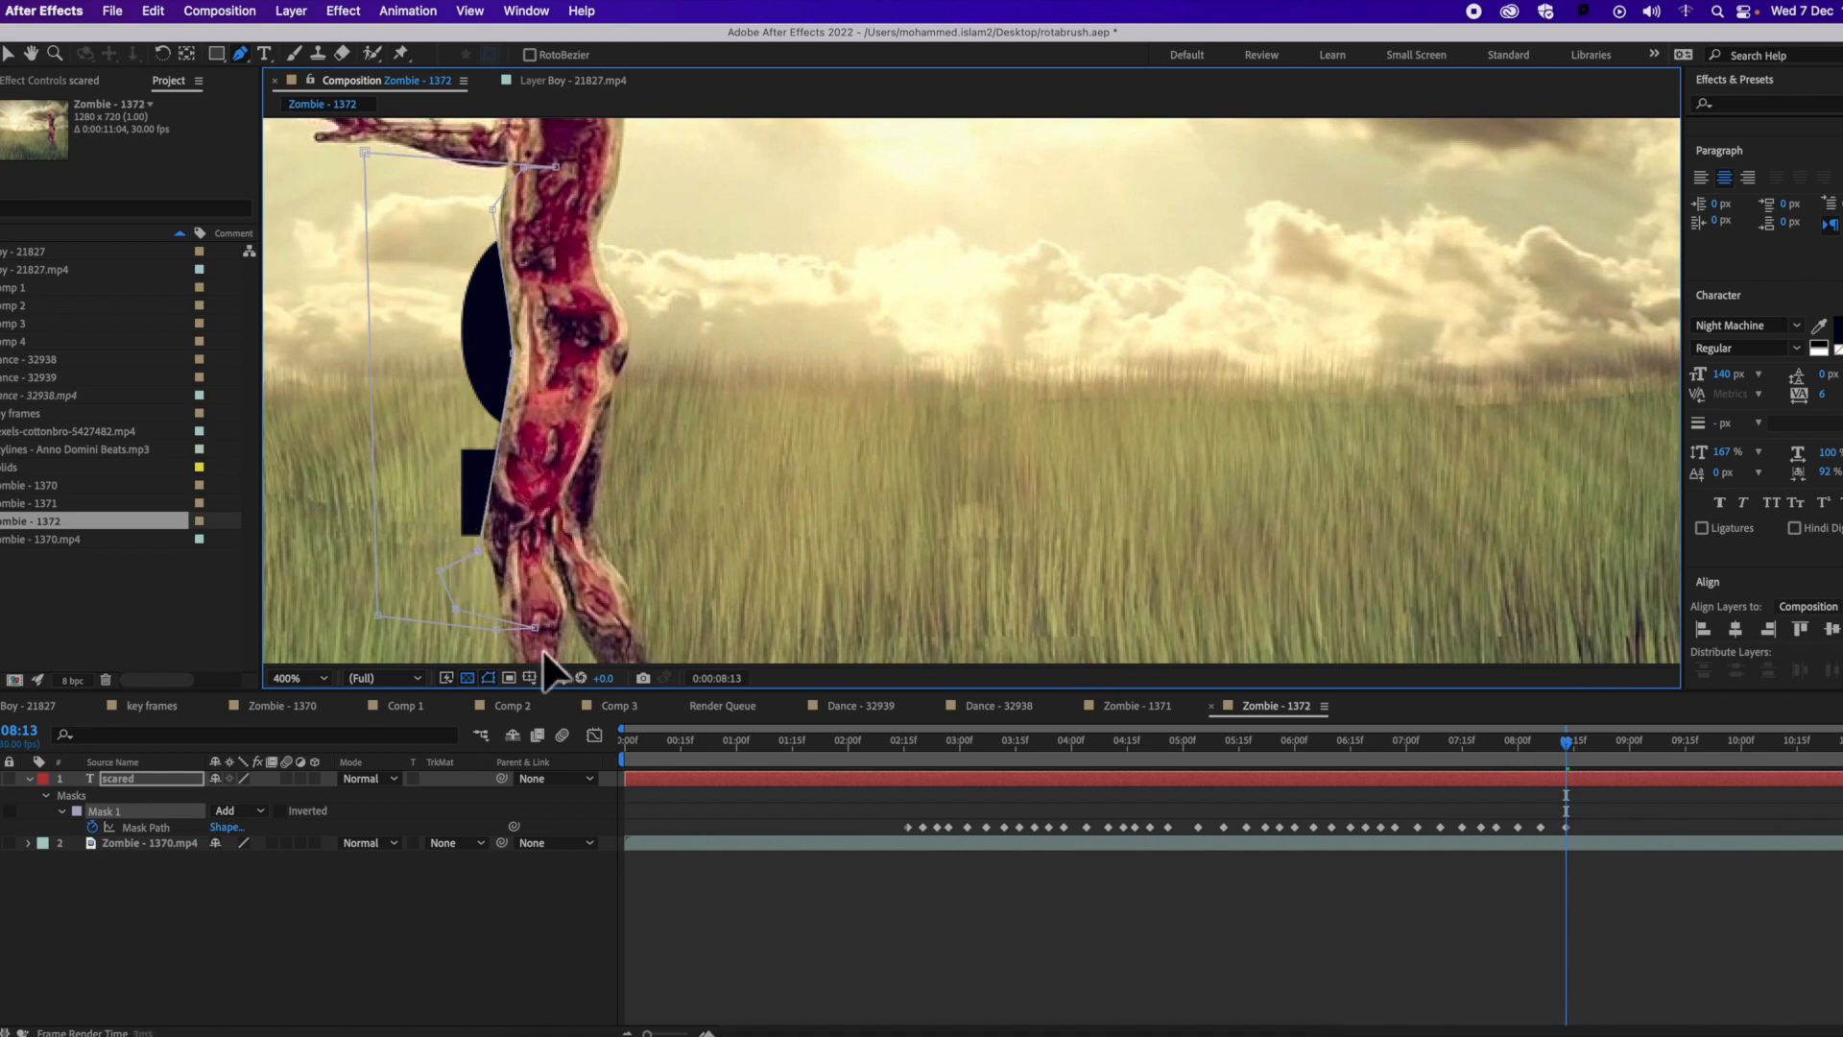
{"action": "left_click_drag", "start_coordinate": [534, 627], "coordinate": [424, 635]}
{"action": "left_click_drag", "start_coordinate": [506, 577], "coordinate": [475, 612]}
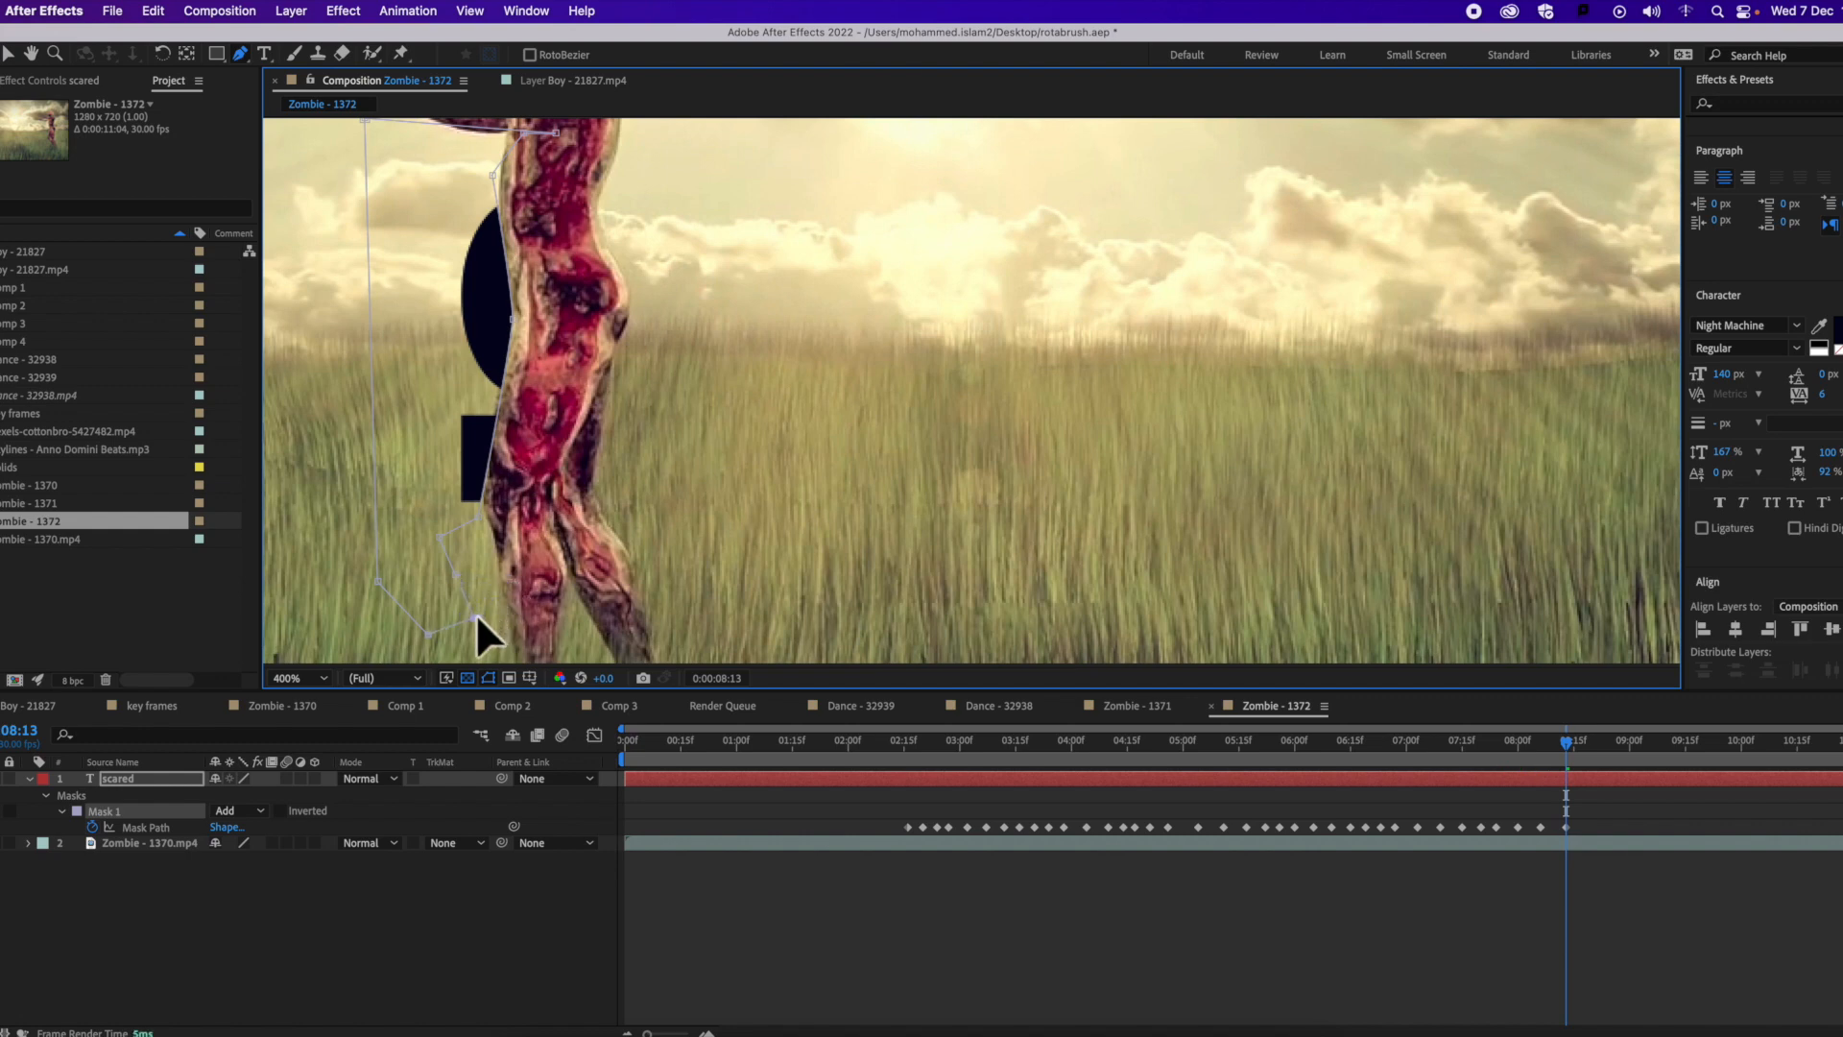
Step: At 0:00:08:18, fit the mask edge to the zombie's front so only a sliver of the S shows
{"action": "left_click_drag", "start_coordinate": [1565, 740], "coordinate": [1584, 742]}
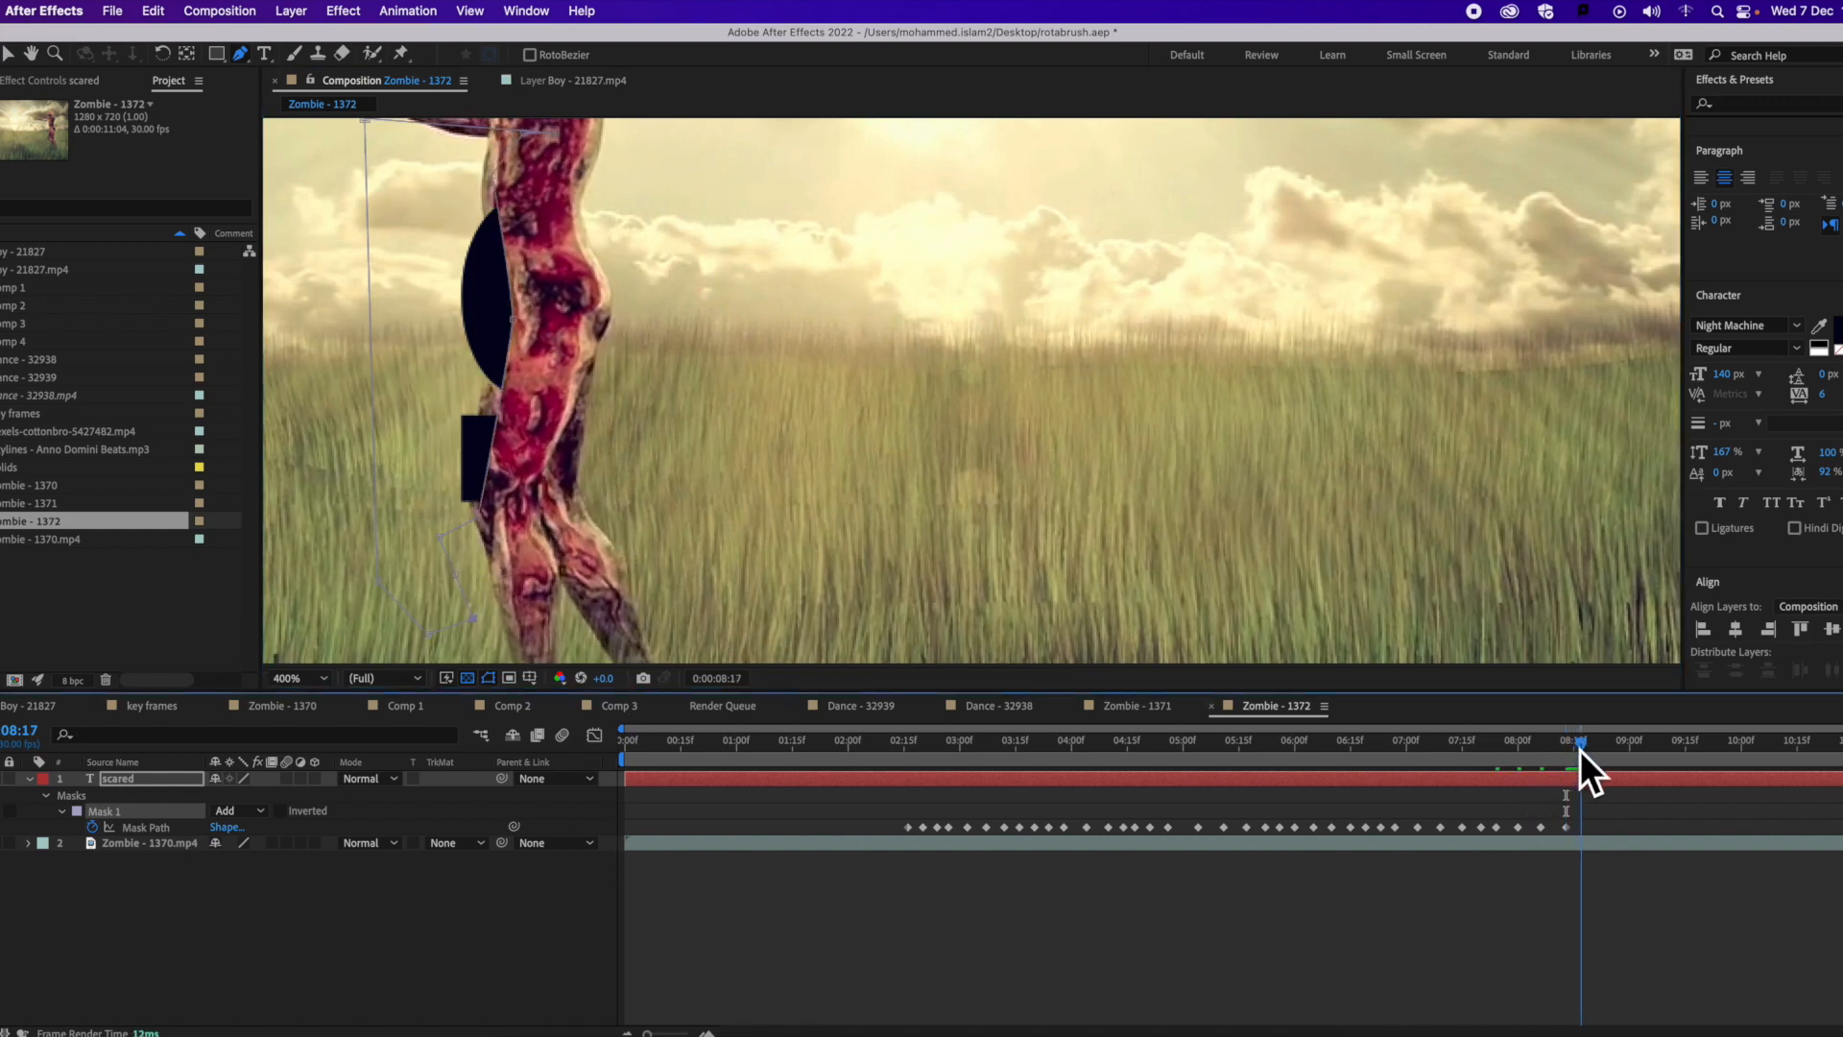
{"action": "mouse_move", "coordinate": [513, 317]}
{"action": "left_mouse_down"}
{"action": "mouse_move", "coordinate": [468, 315]}
{"action": "mouse_move", "coordinate": [487, 318]}
{"action": "left_mouse_up"}
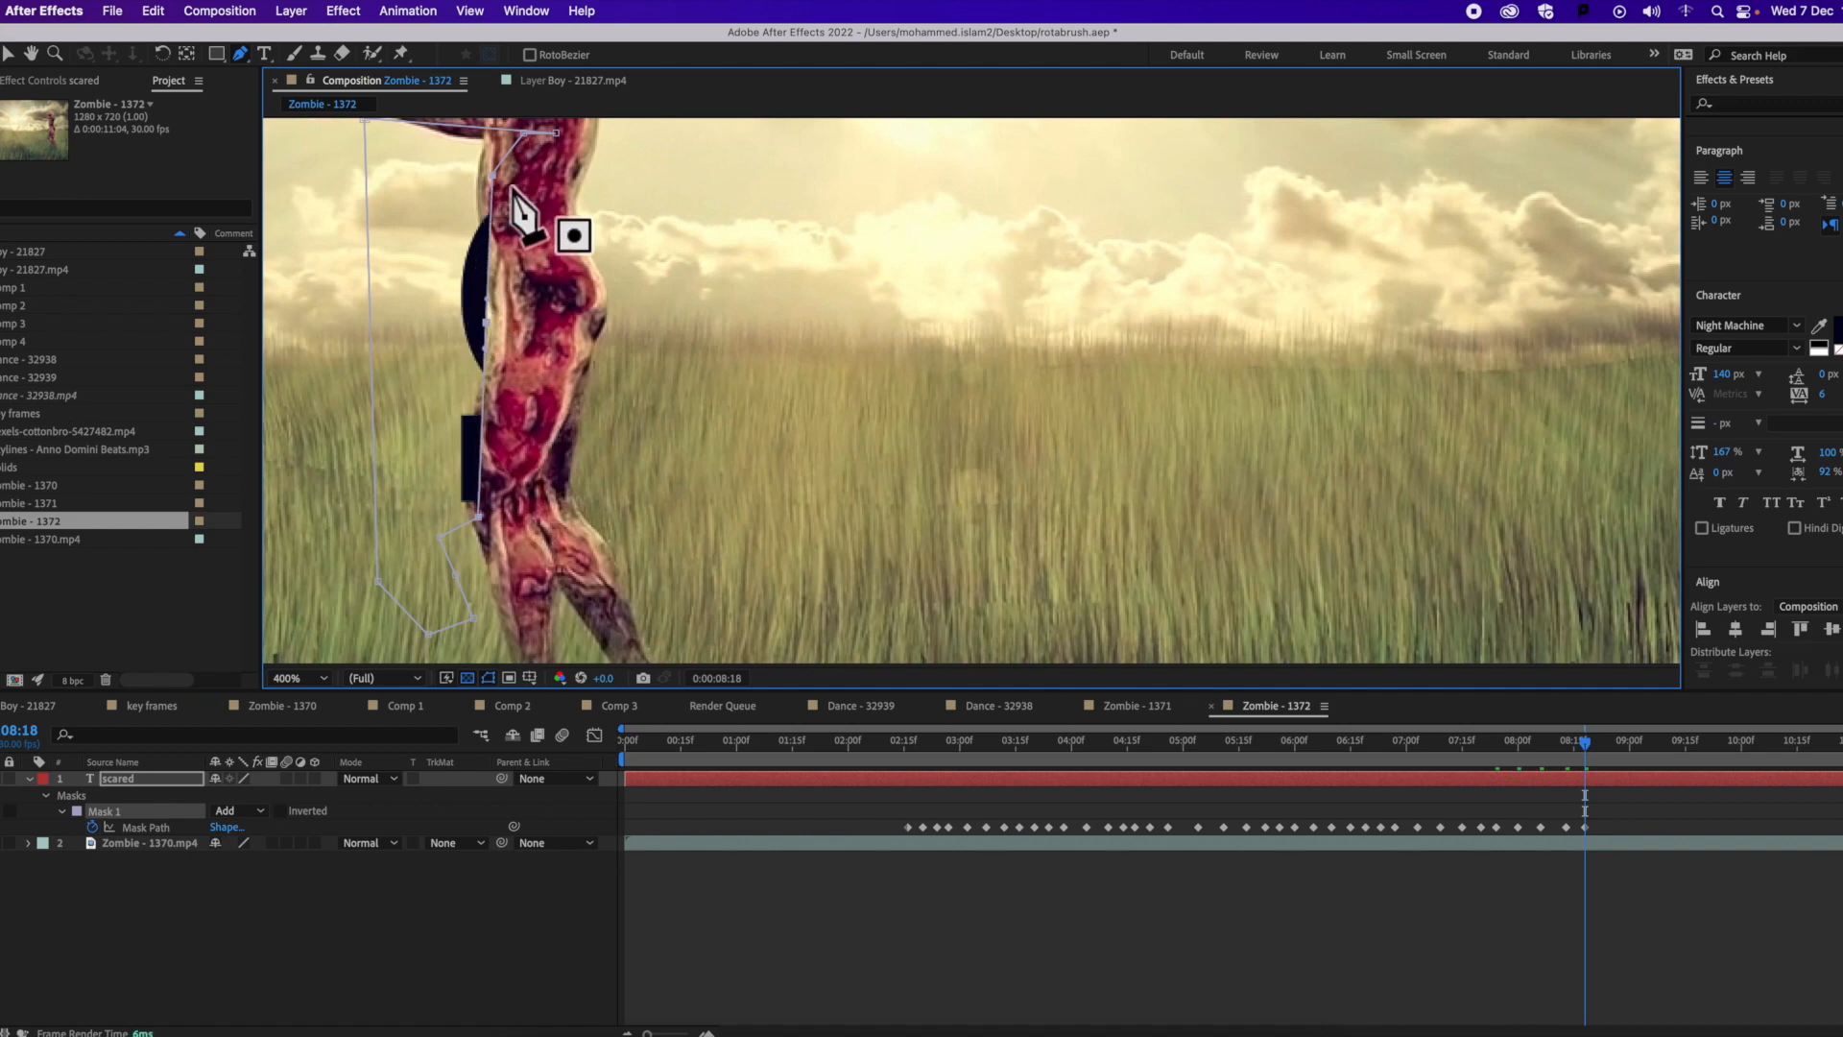
{"action": "mouse_move", "coordinate": [493, 175]}
{"action": "left_mouse_down"}
{"action": "mouse_move", "coordinate": [448, 144]}
{"action": "mouse_move", "coordinate": [474, 165]}
{"action": "left_mouse_up"}
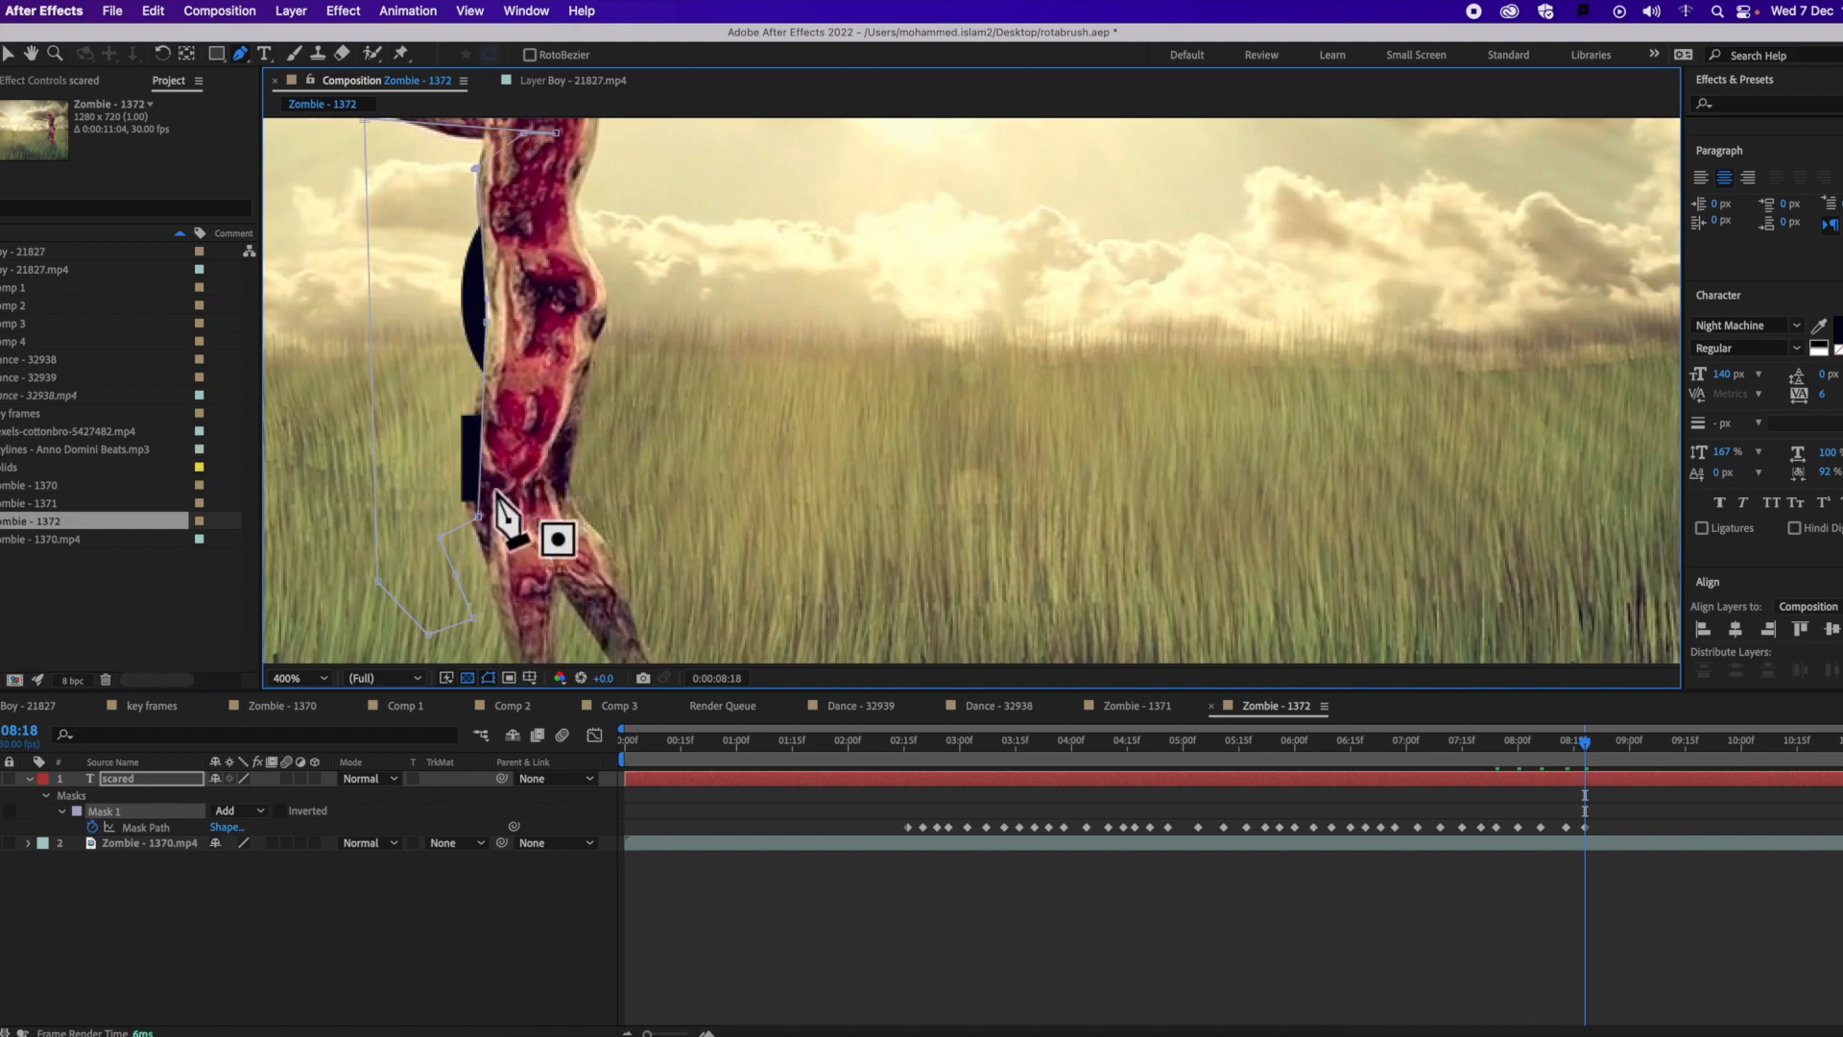
{"action": "left_click_drag", "start_coordinate": [485, 512], "coordinate": [464, 511]}
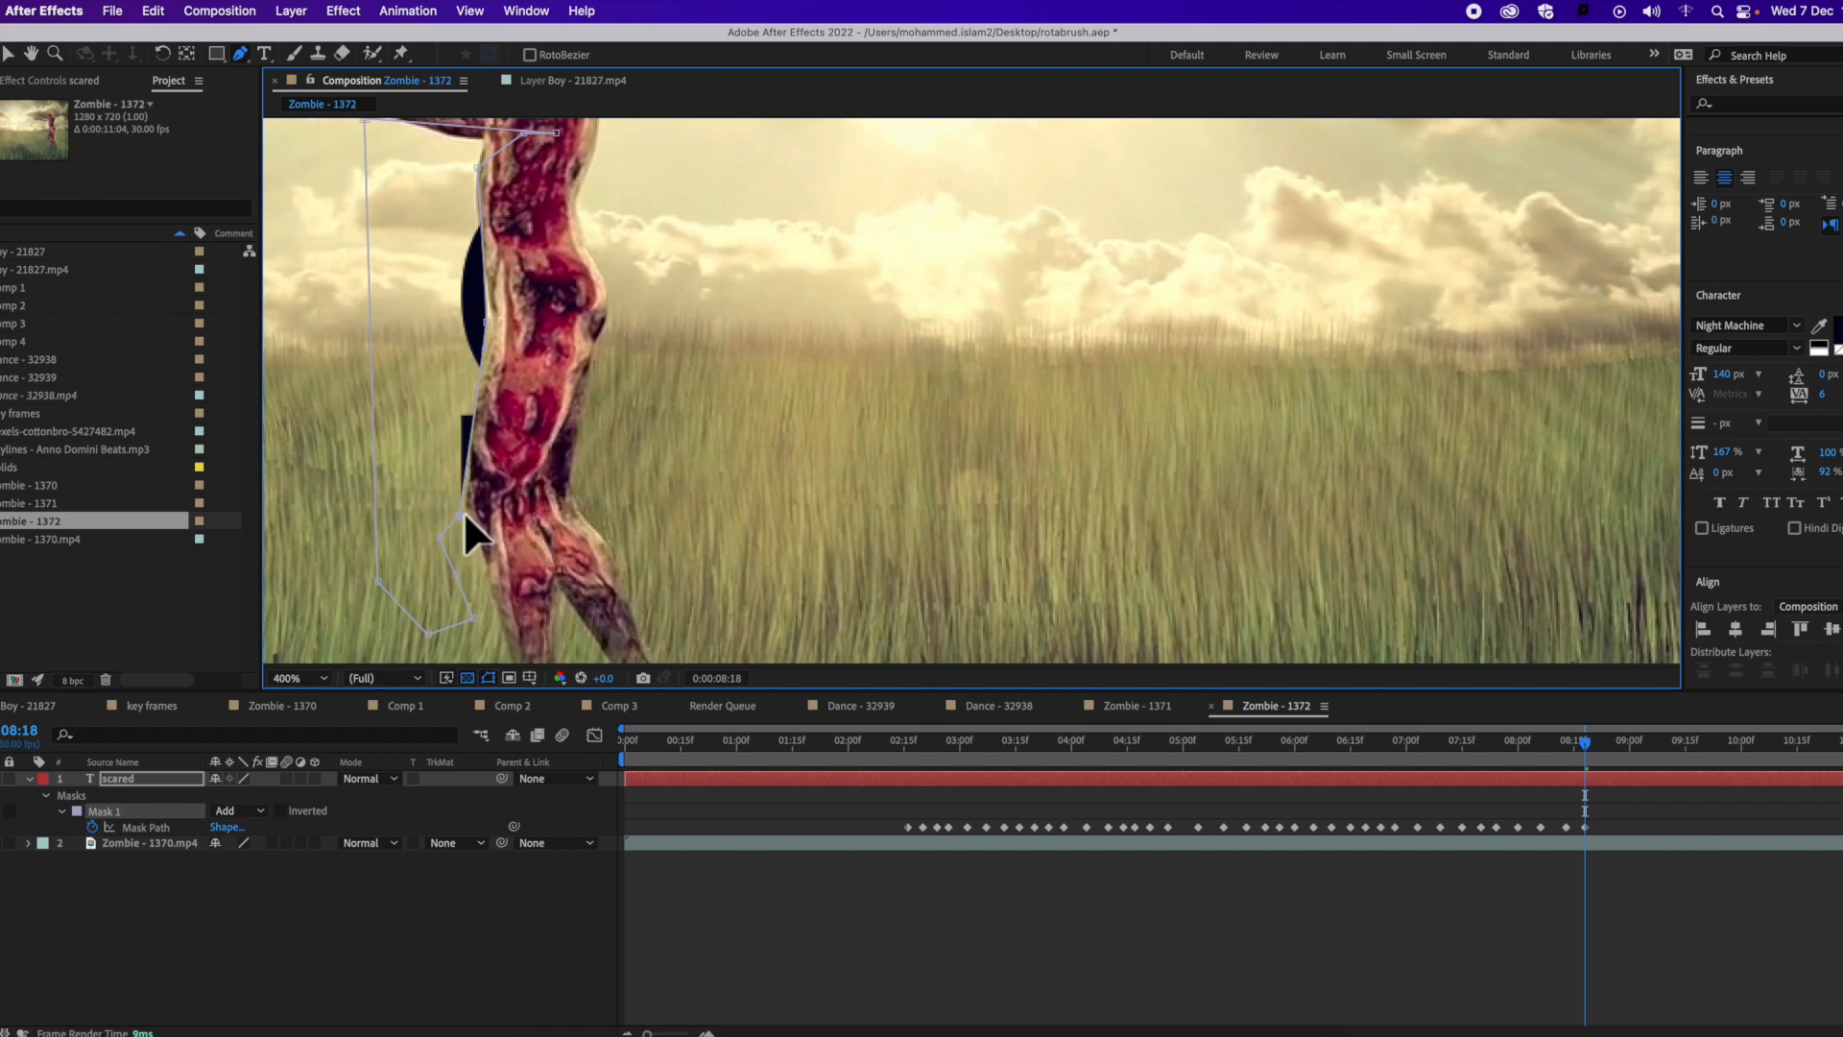
Step: At 0:00:08:23, move the mask edge so the rest of the S is hidden, and preview the animation from 0:00:02:16
{"action": "left_click_drag", "start_coordinate": [1586, 741], "coordinate": [1605, 751]}
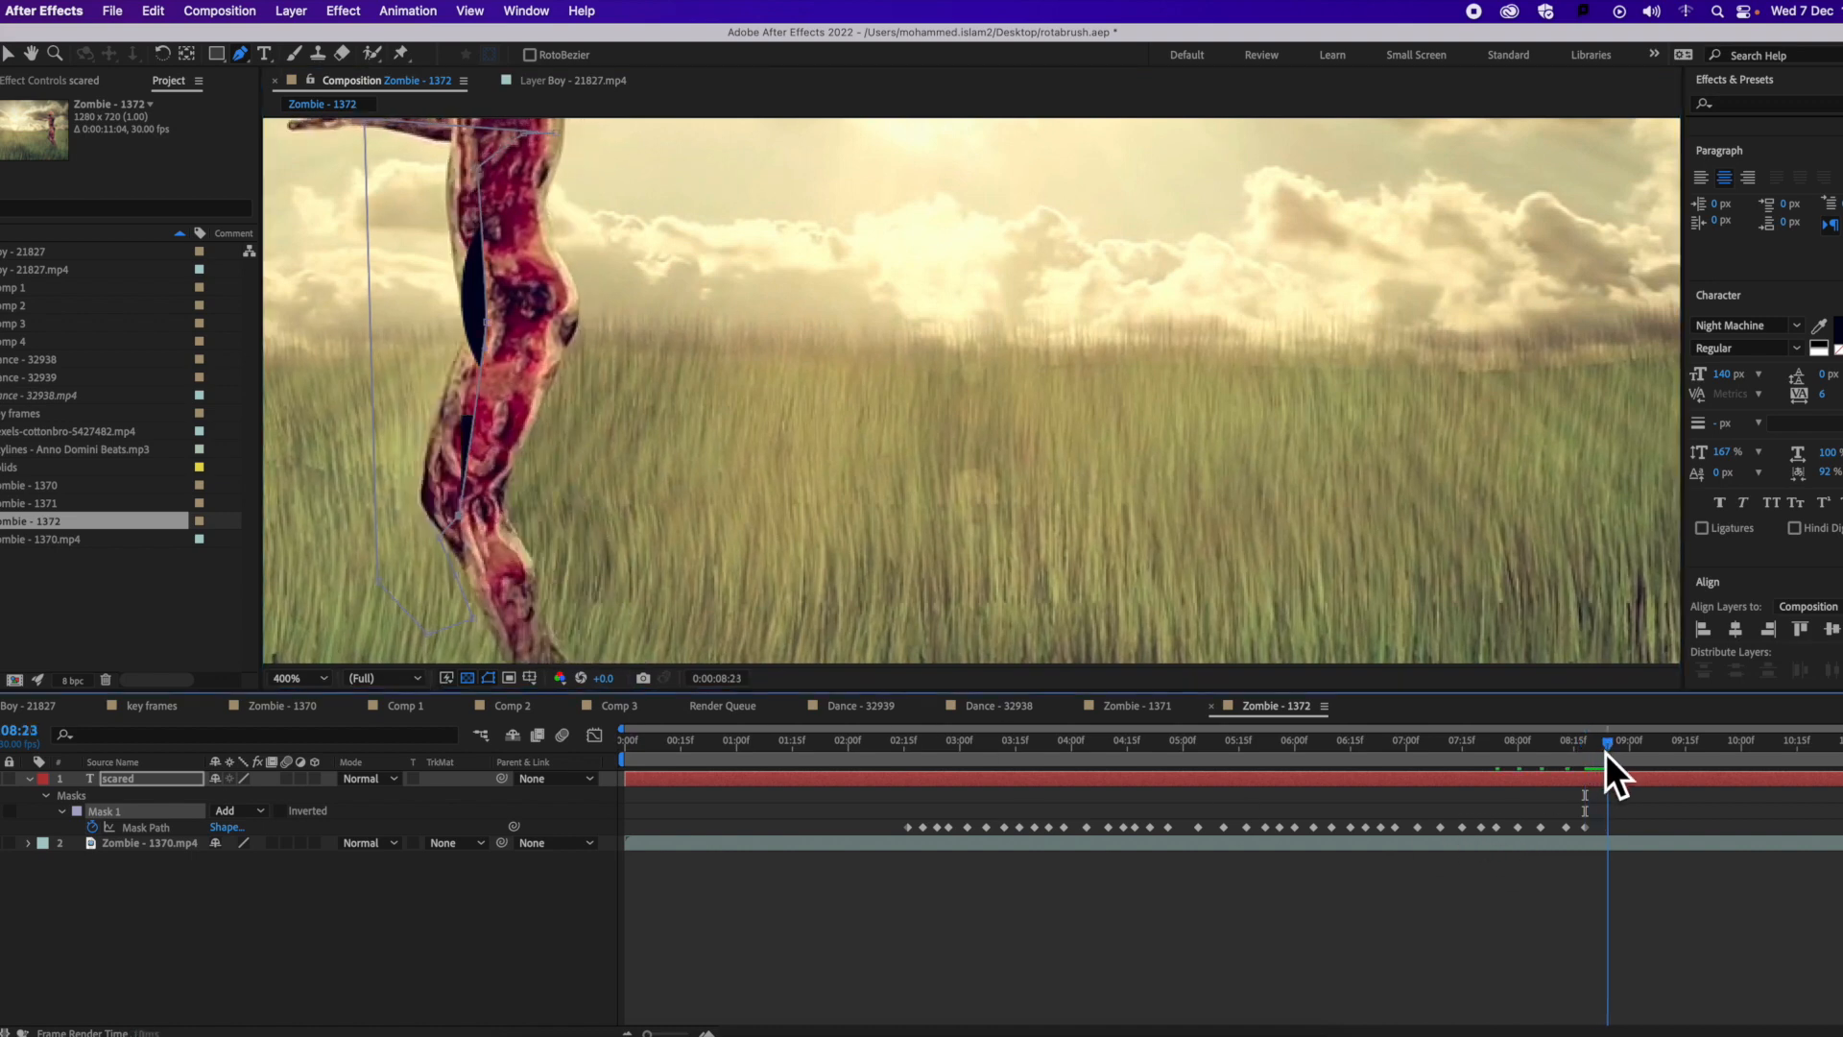
{"action": "left_click_drag", "start_coordinate": [488, 322], "coordinate": [433, 313]}
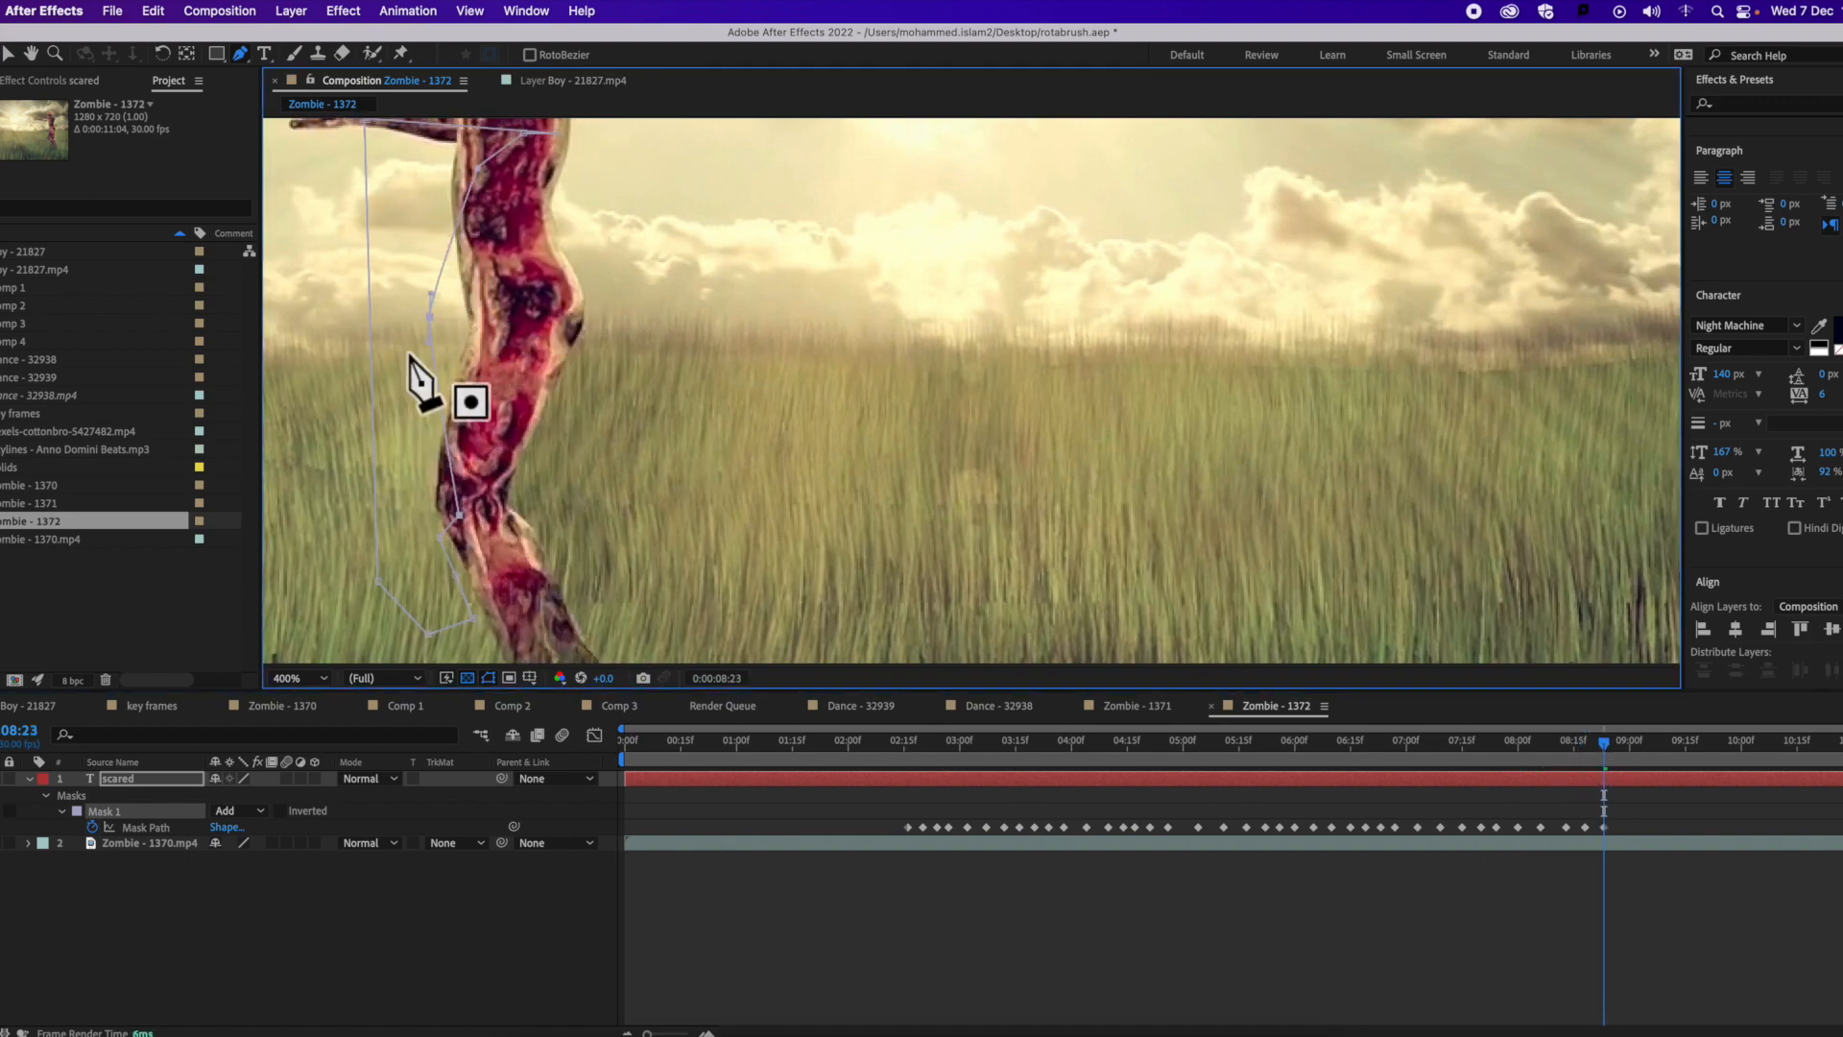
{"action": "left_click_drag", "start_coordinate": [460, 514], "coordinate": [434, 511]}
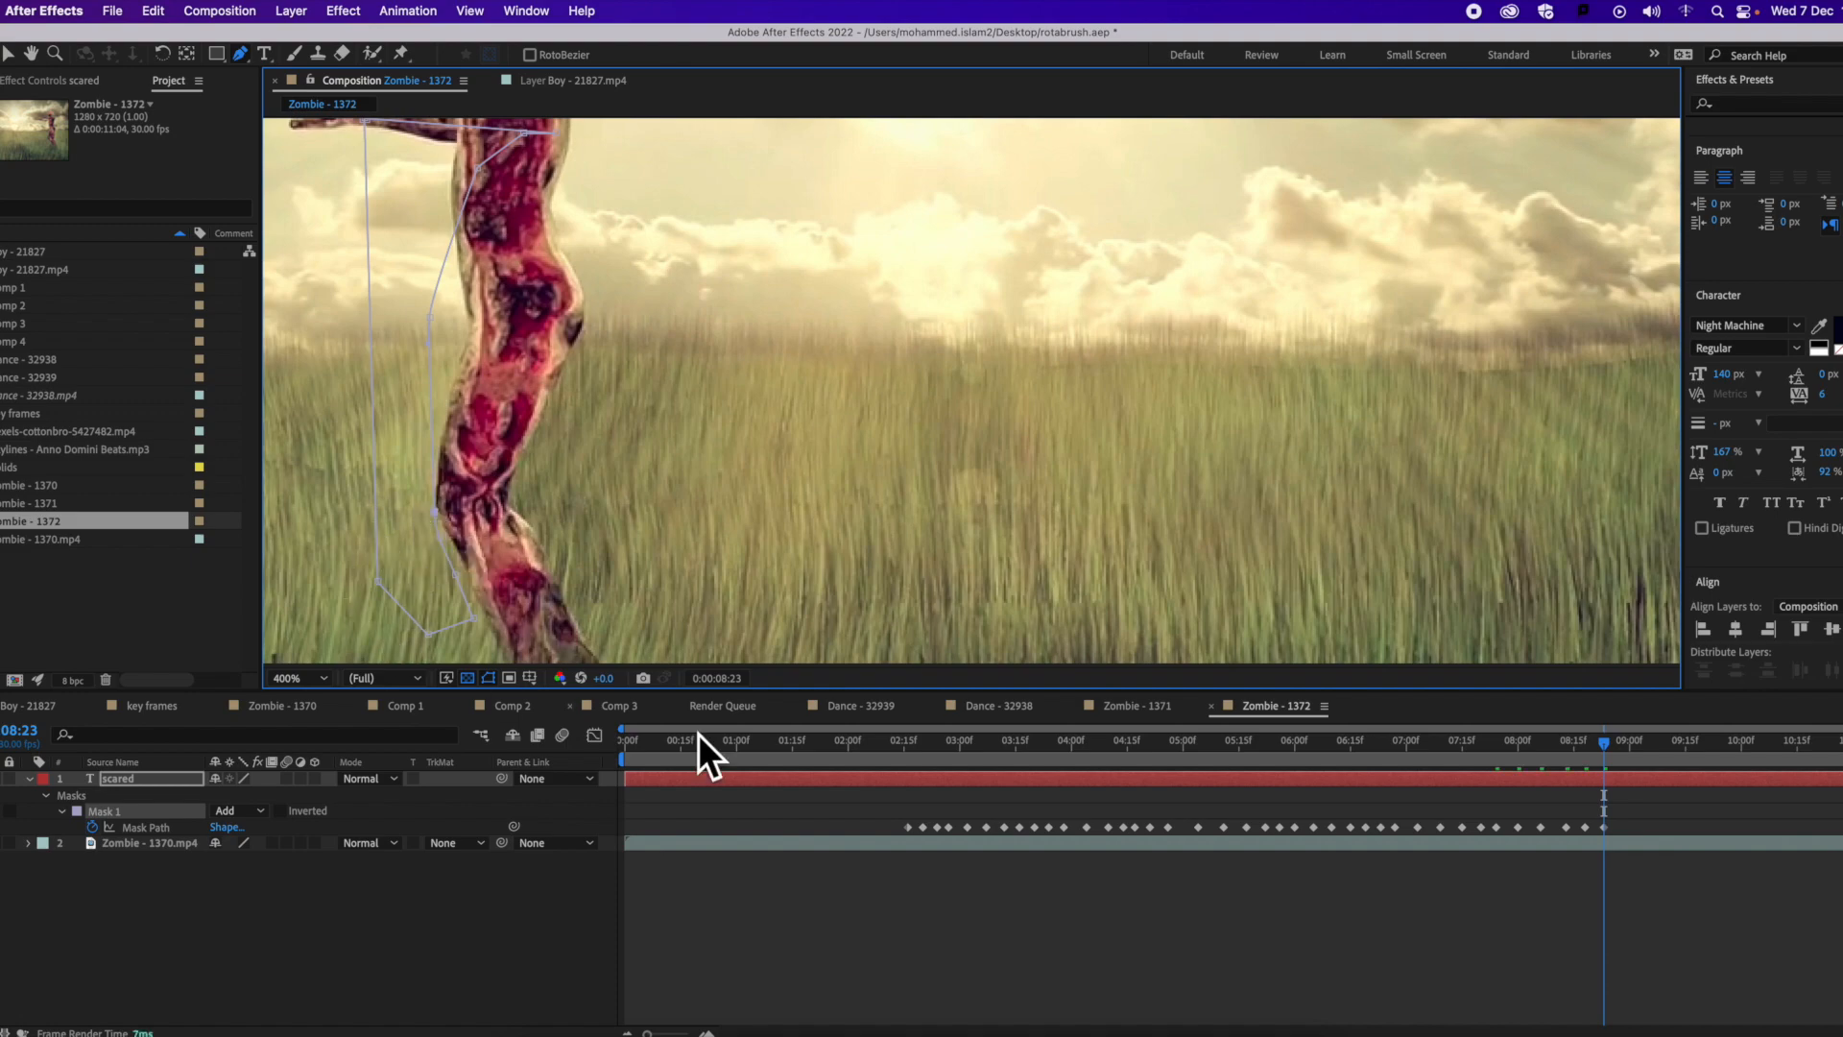
{"action": "left_click_drag", "start_coordinate": [1604, 745], "coordinate": [906, 741]}
{"action": "key", "text": "space"}
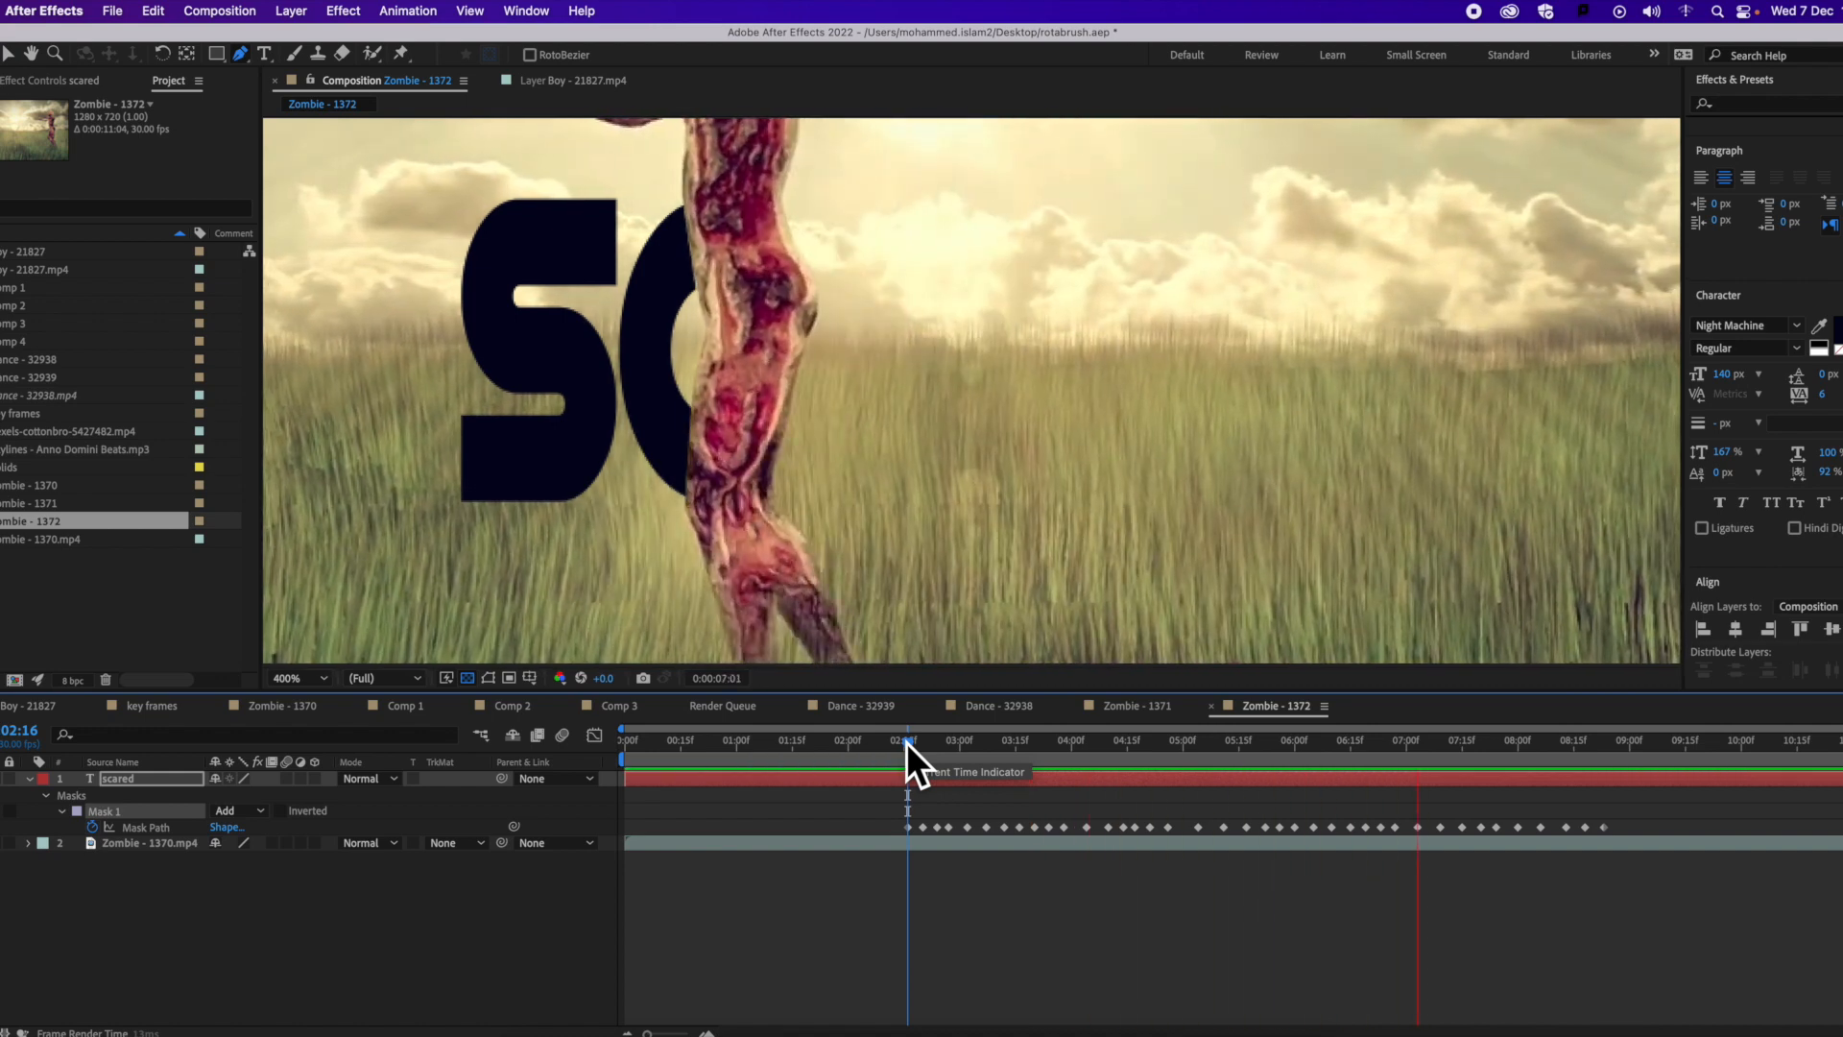
{"action": "key", "text": "space"}
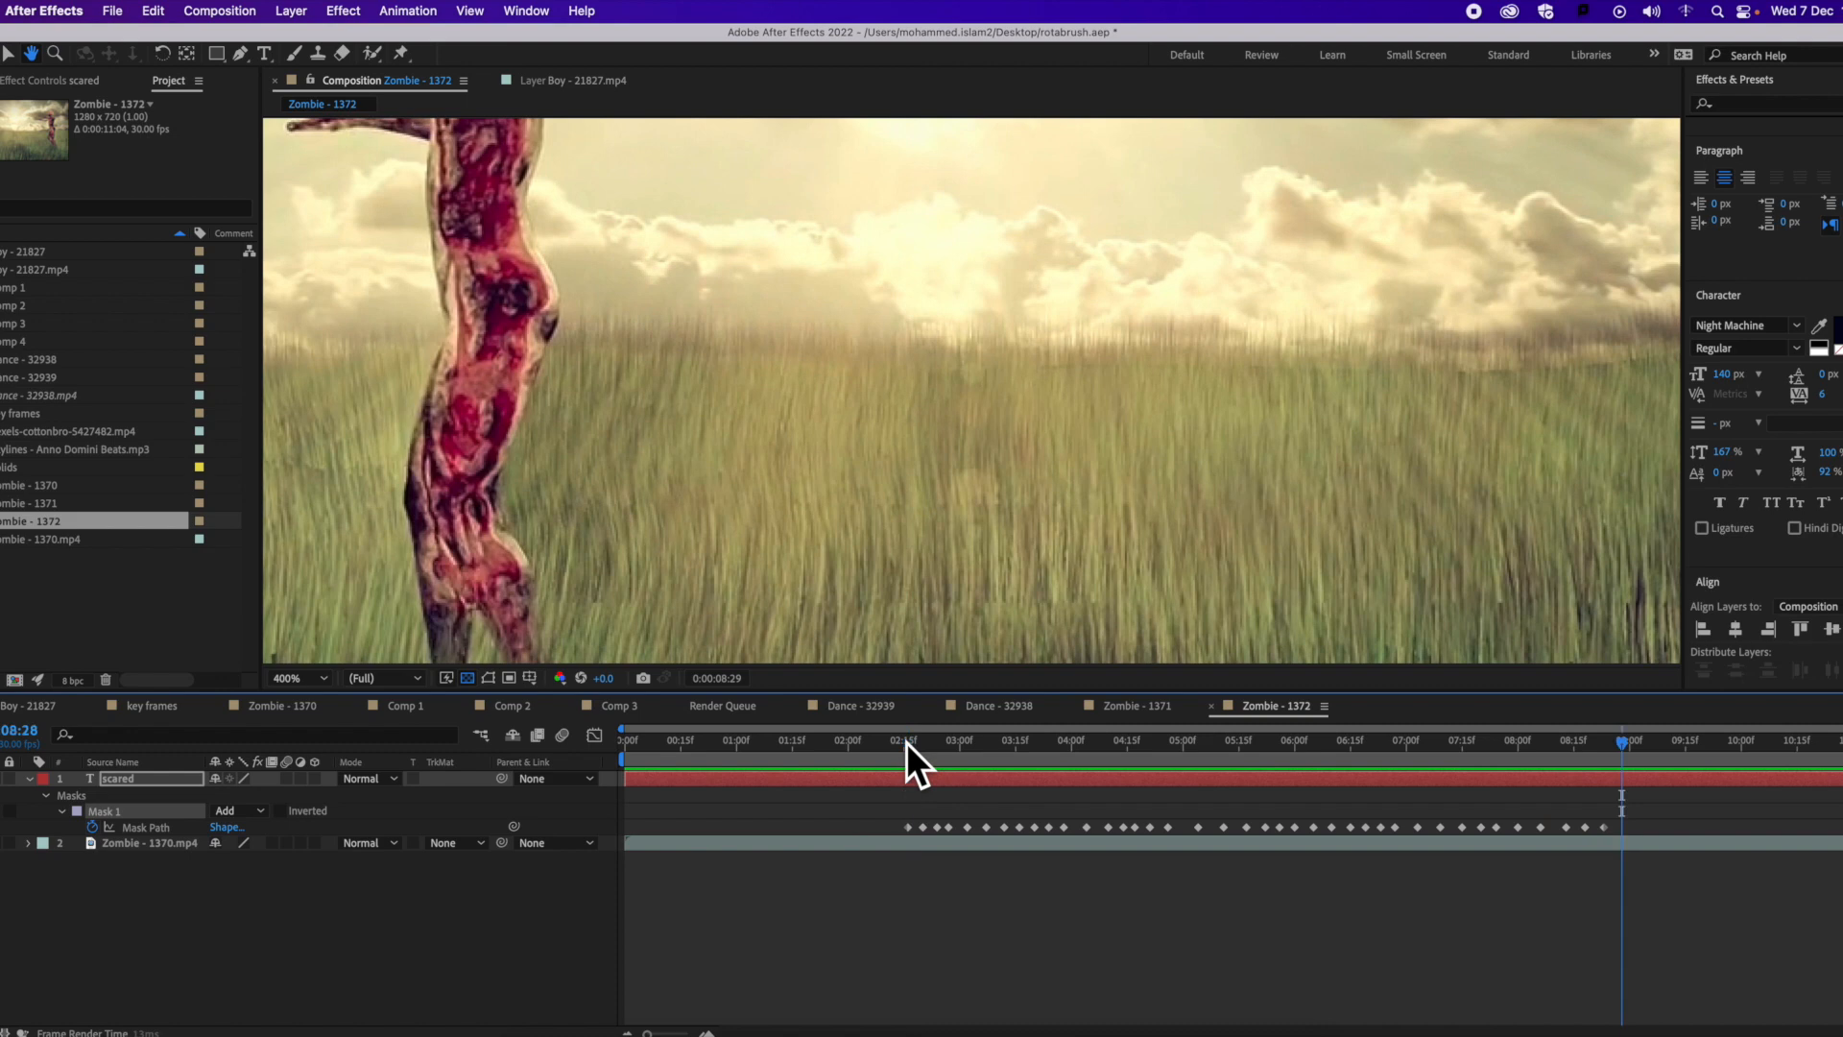
Step: Expand the layer properties and set the Mask Feather of Mask 1 on the scared text layer to 1.0 pixels
{"action": "left_click", "coordinate": [137, 775]}
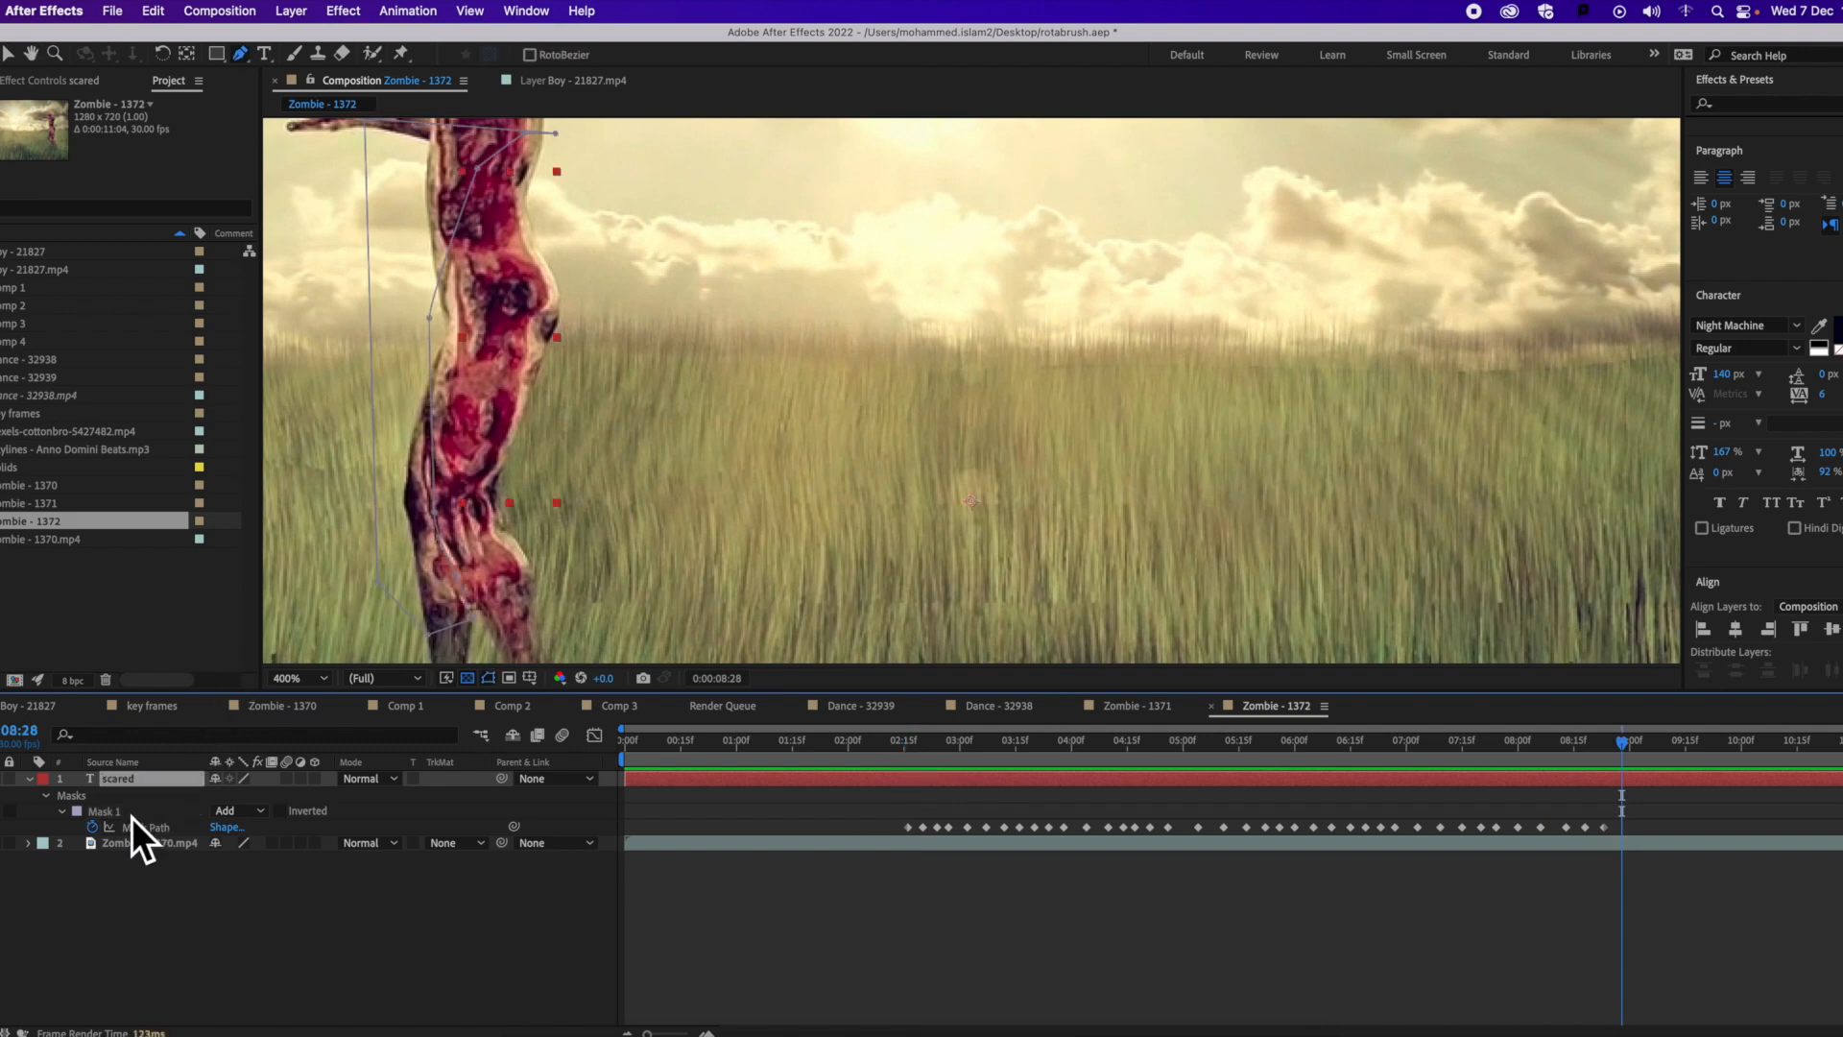
{"action": "left_click", "coordinate": [123, 842], "text": "shift"}
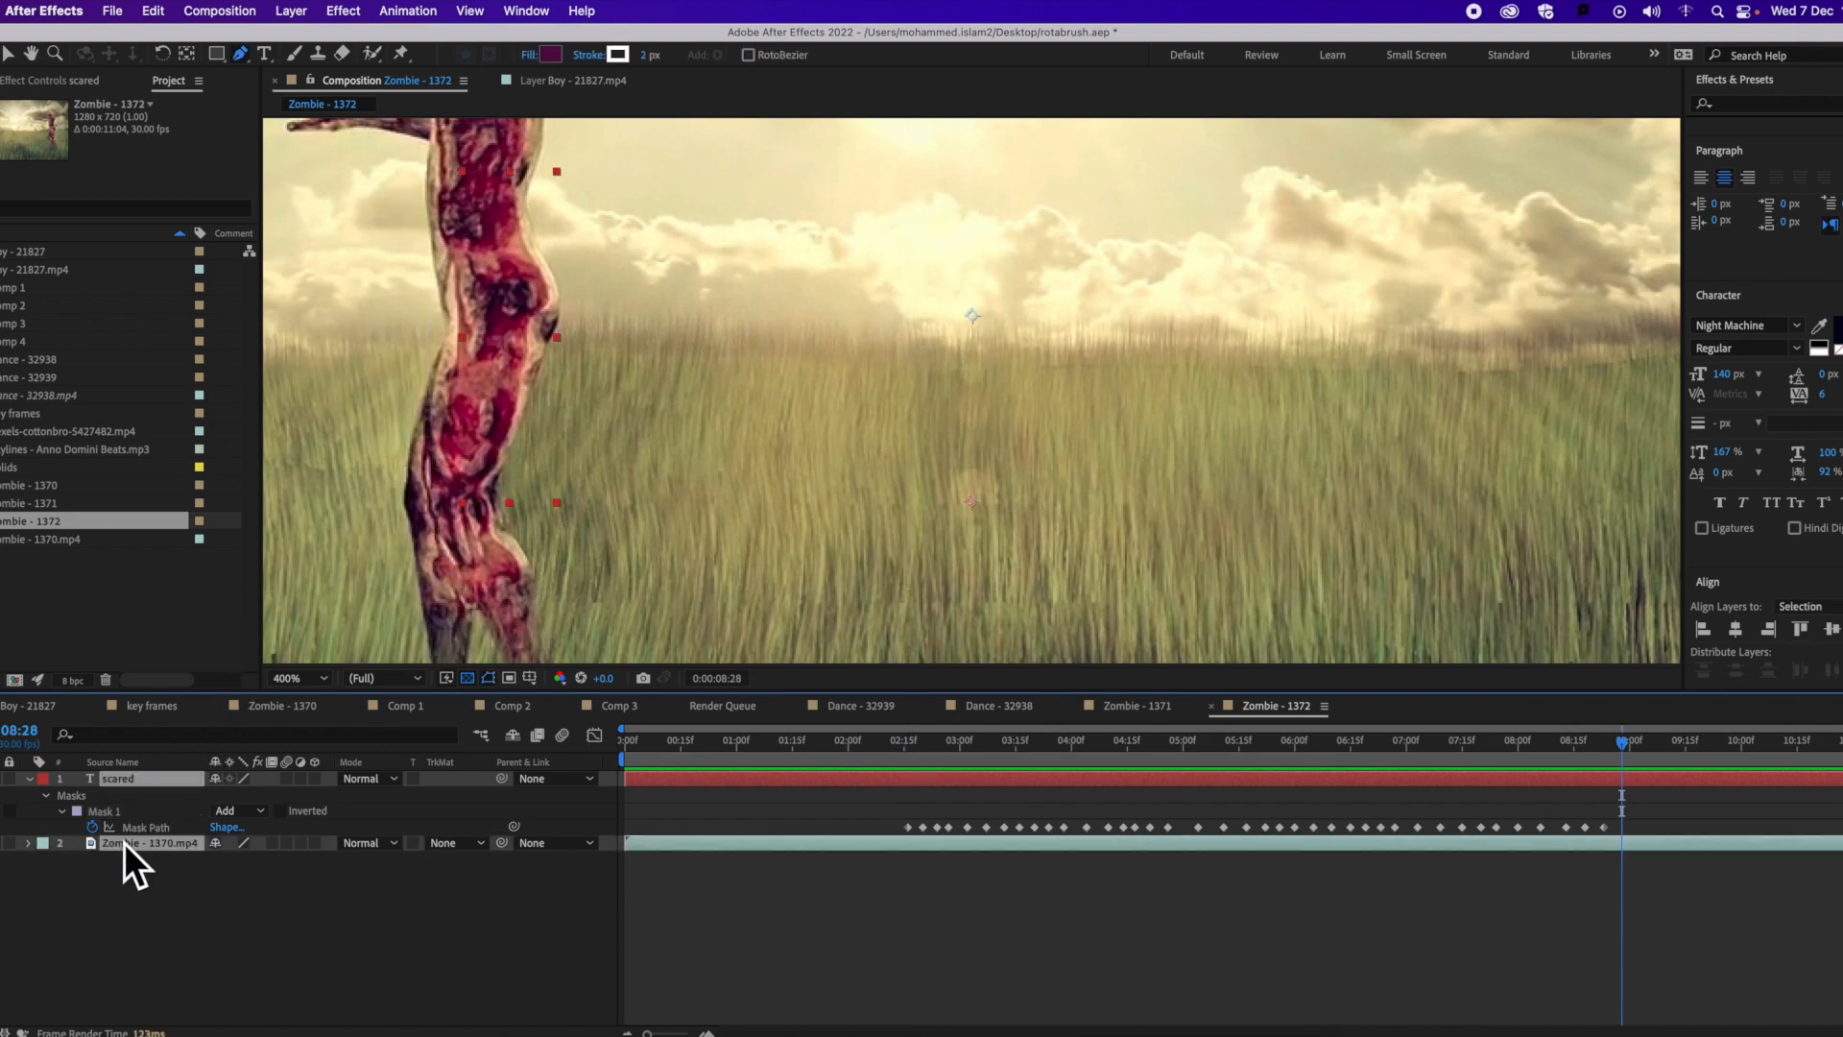
{"action": "left_click", "coordinate": [28, 843]}
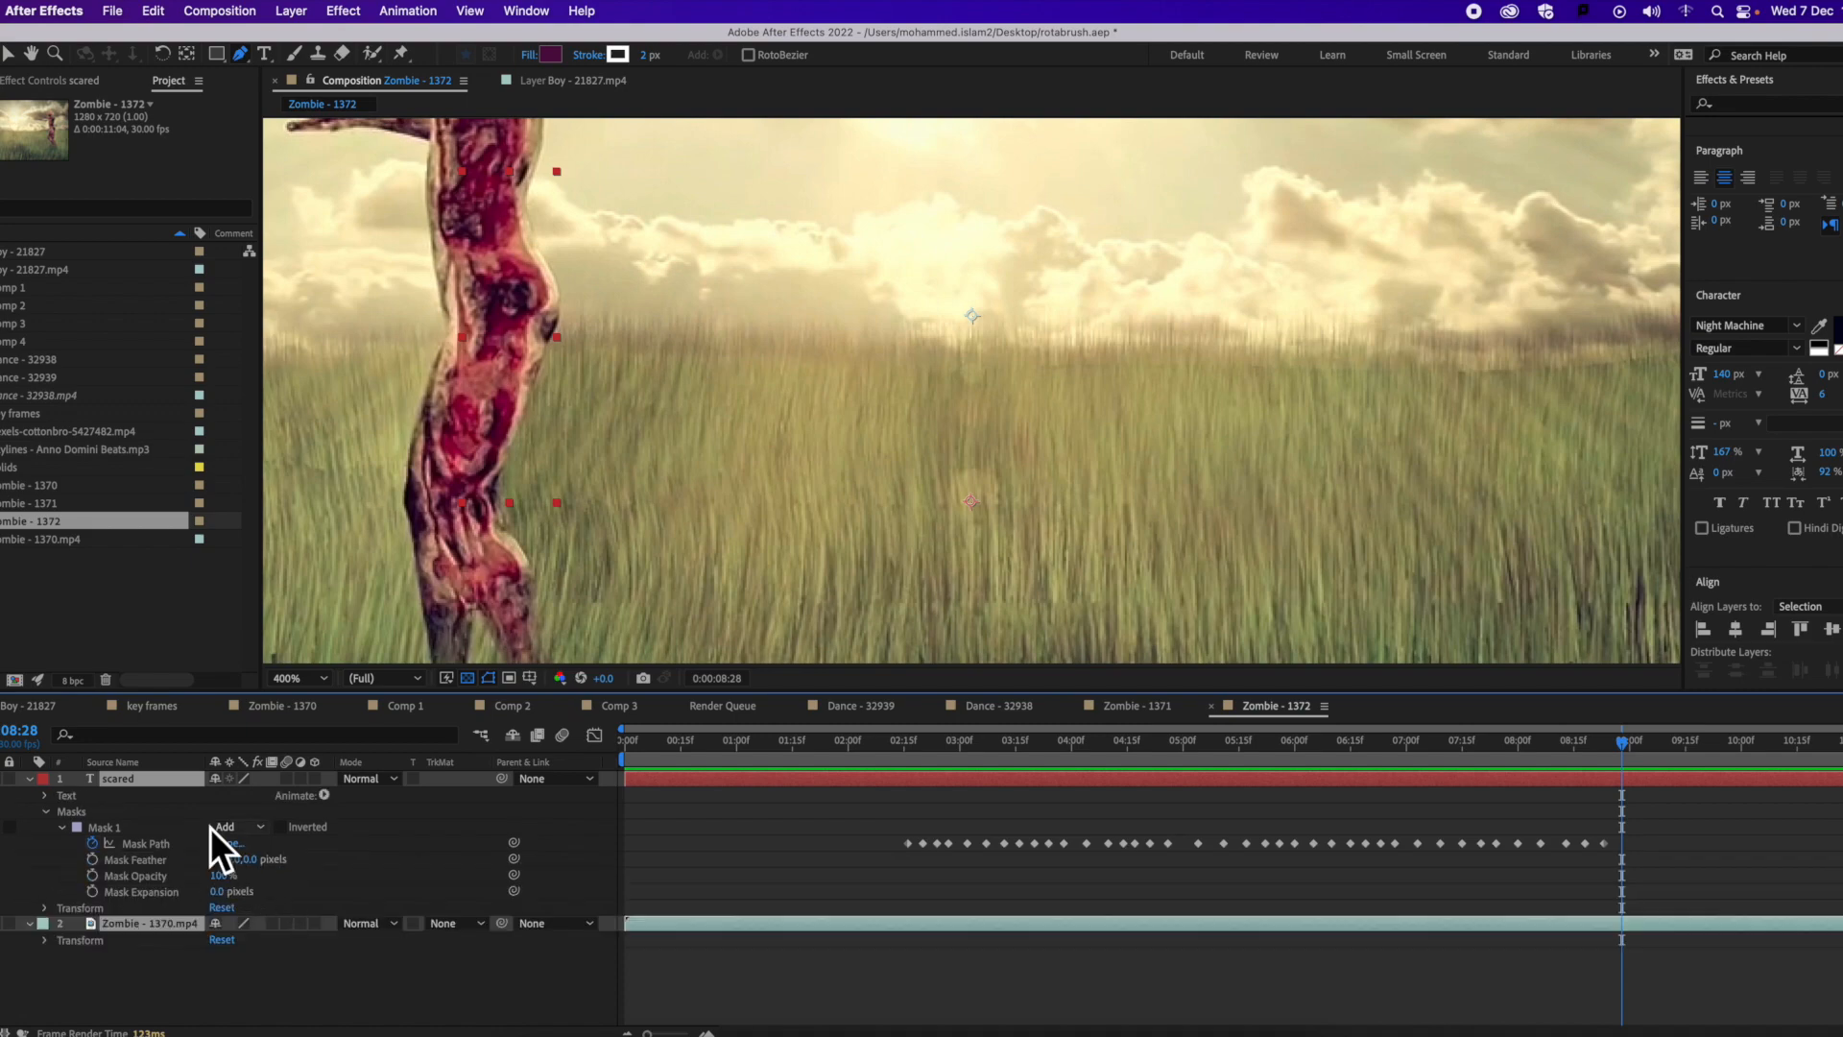
{"action": "left_click_drag", "start_coordinate": [1165, 739], "coordinate": [1102, 741]}
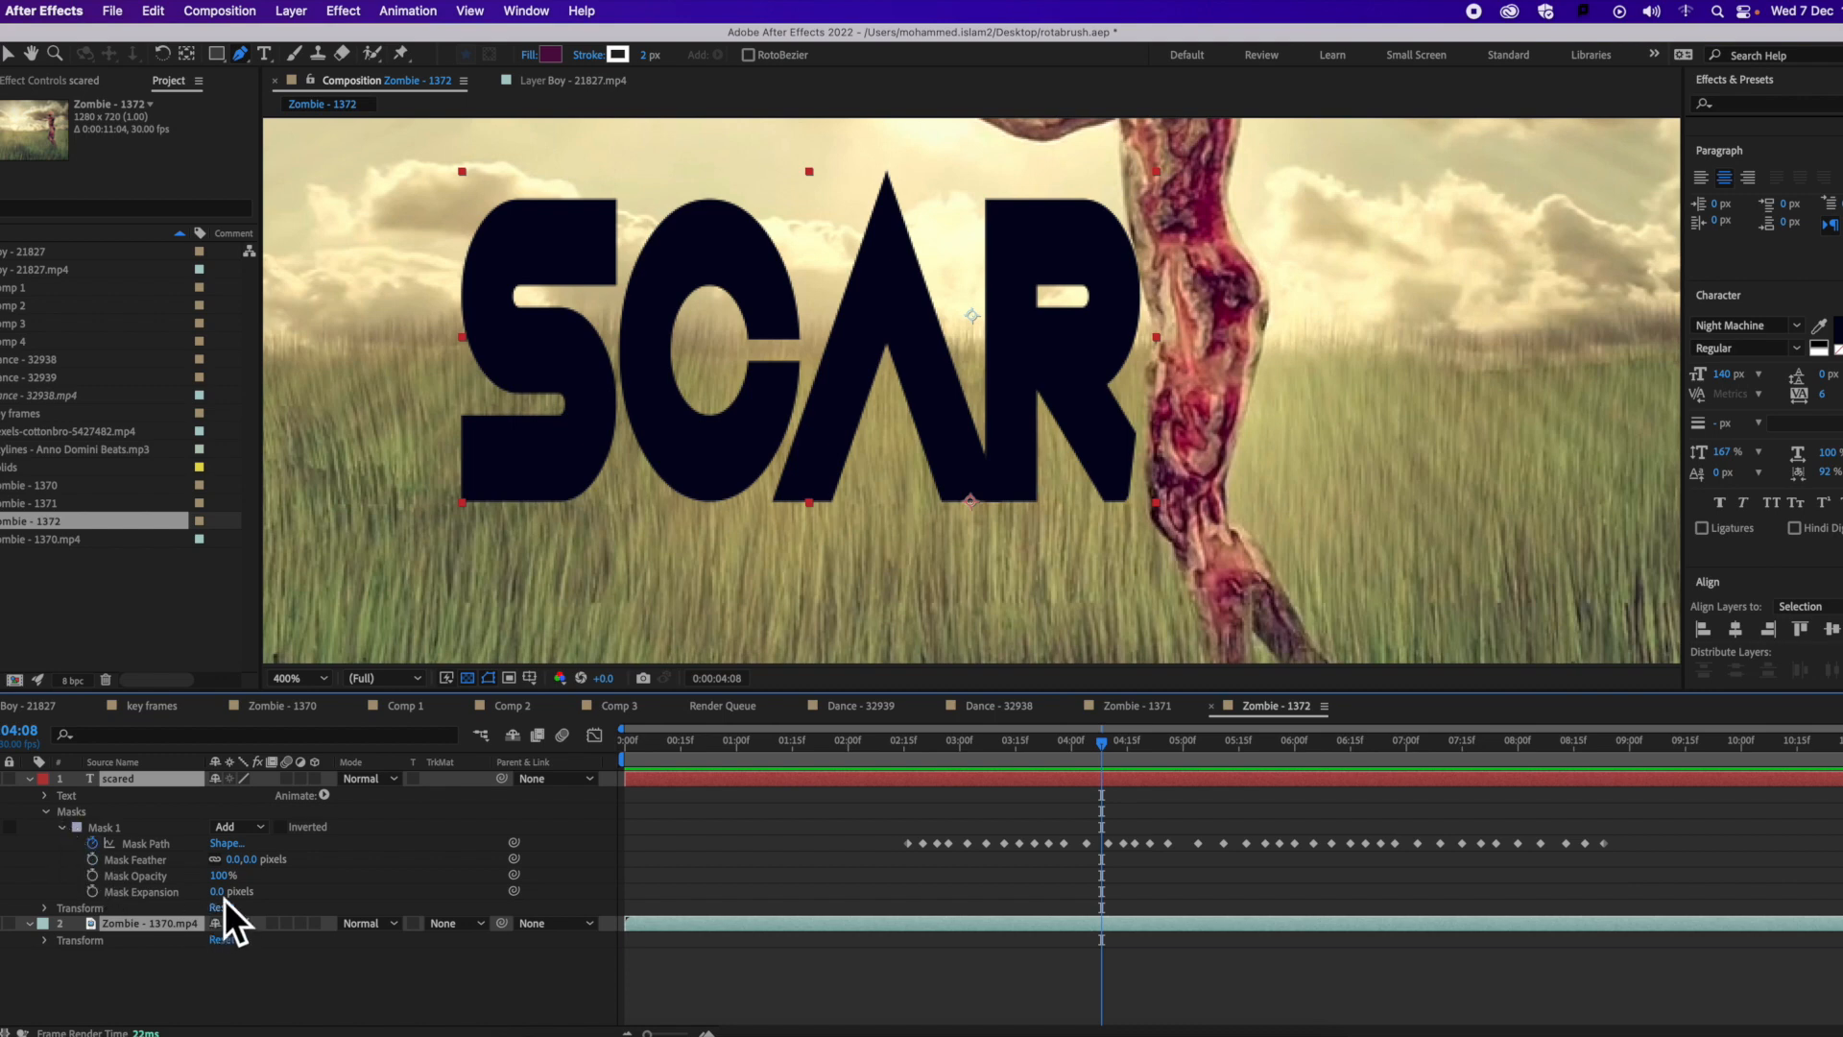
{"action": "left_click_drag", "start_coordinate": [233, 862], "coordinate": [235, 876]}
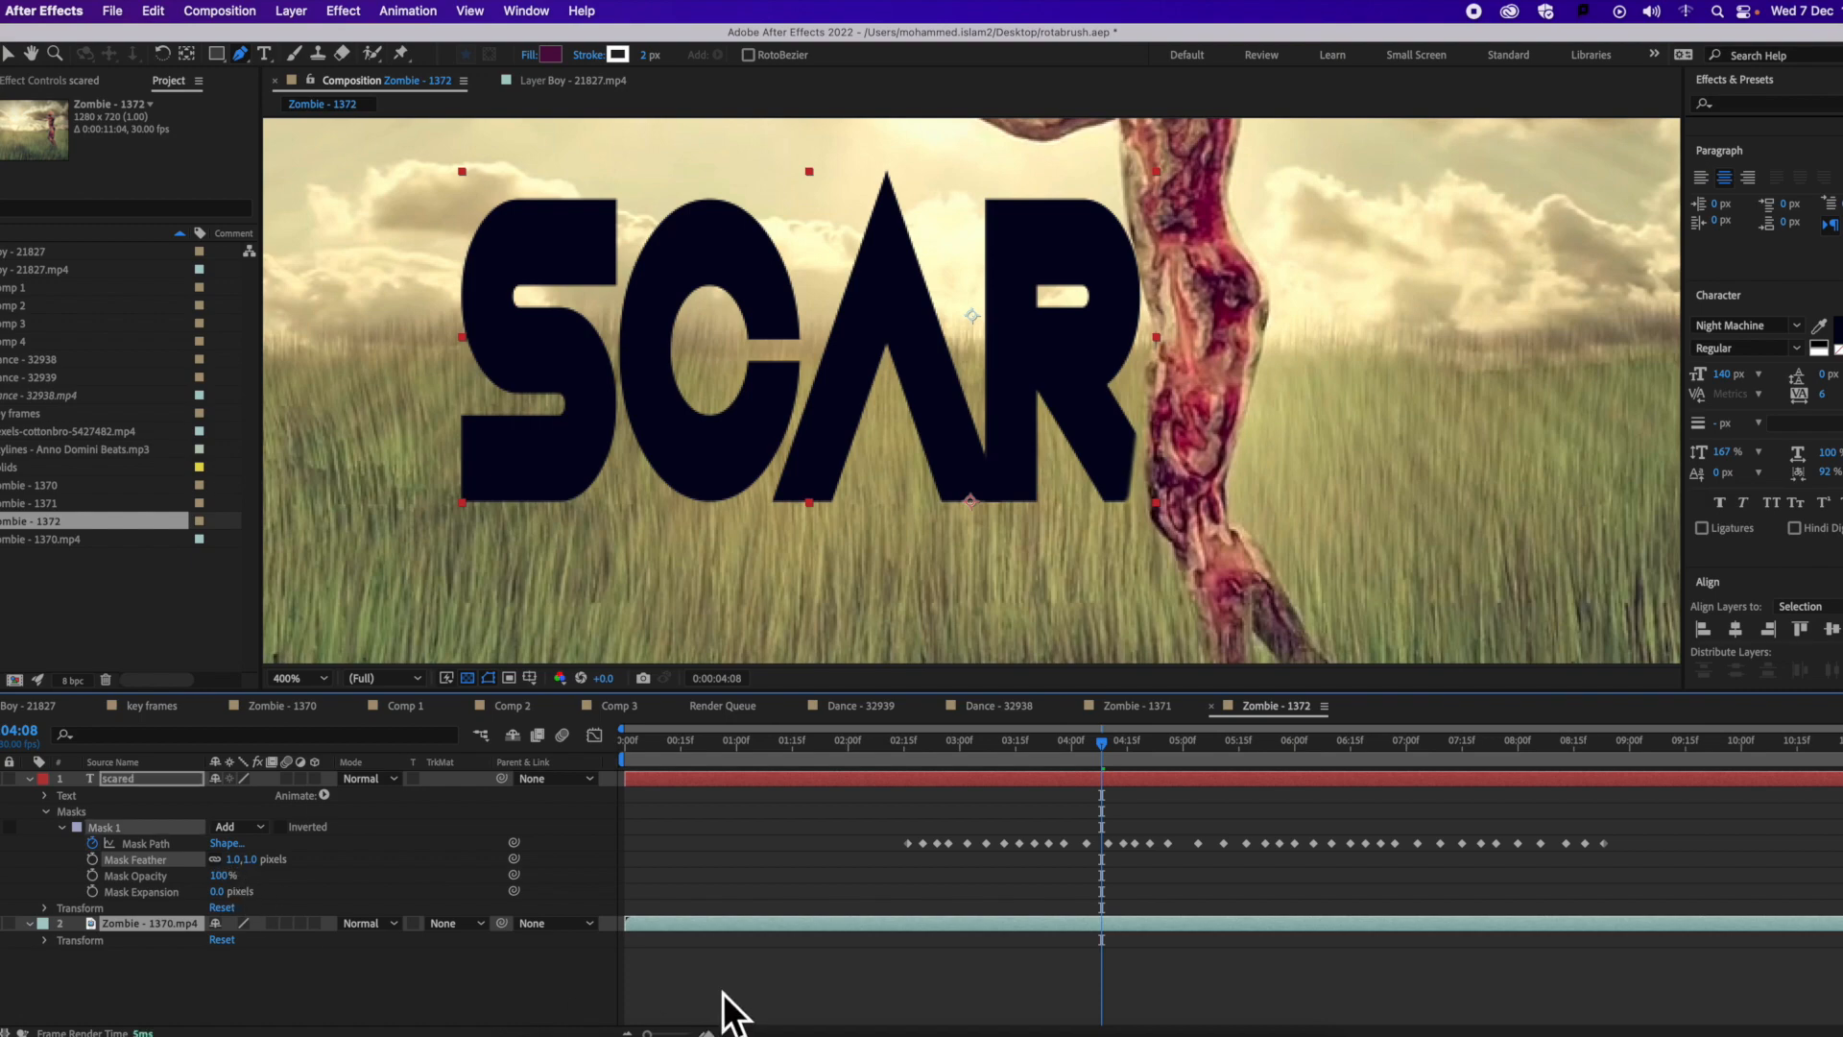
Step: Play back the finished mask animation from 0:00:02:12 at 200% magnification and check how the zombie hides the letters
{"action": "left_click_drag", "start_coordinate": [1100, 741], "coordinate": [917, 763]}
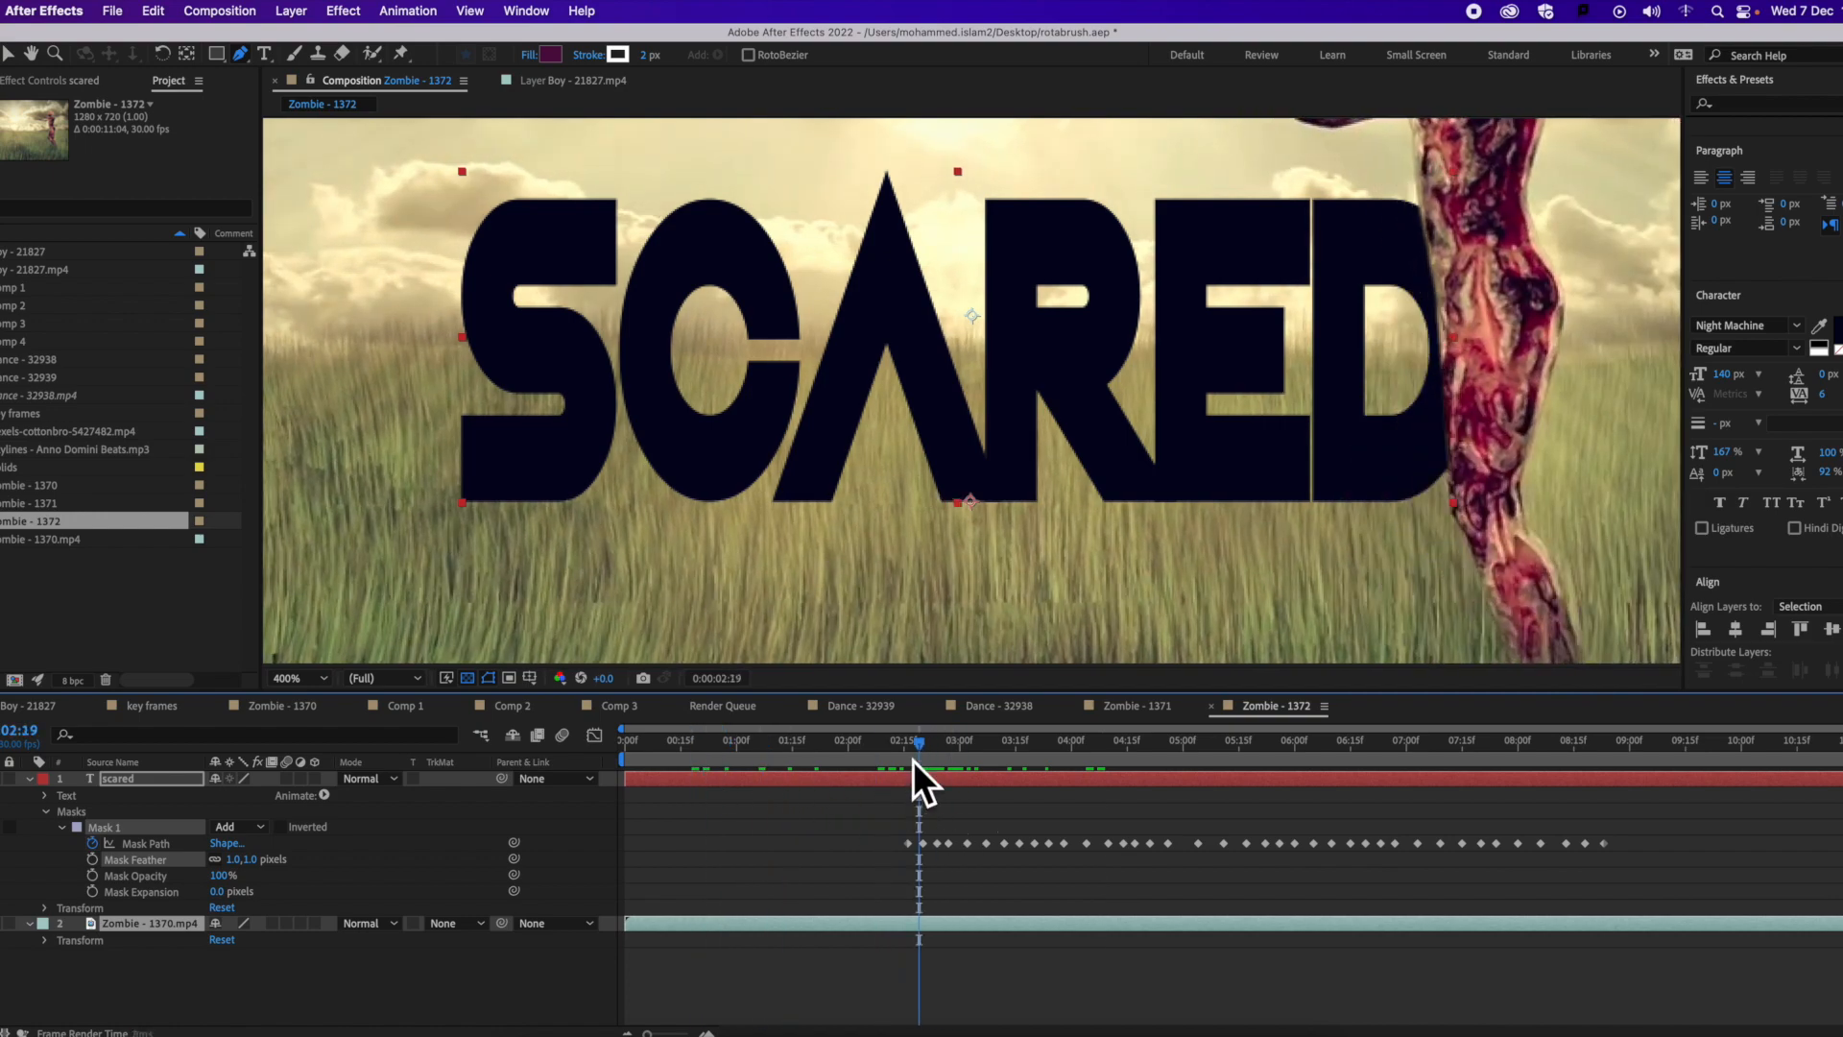
{"action": "key", "text": "comma"}
{"action": "key", "text": "comma"}
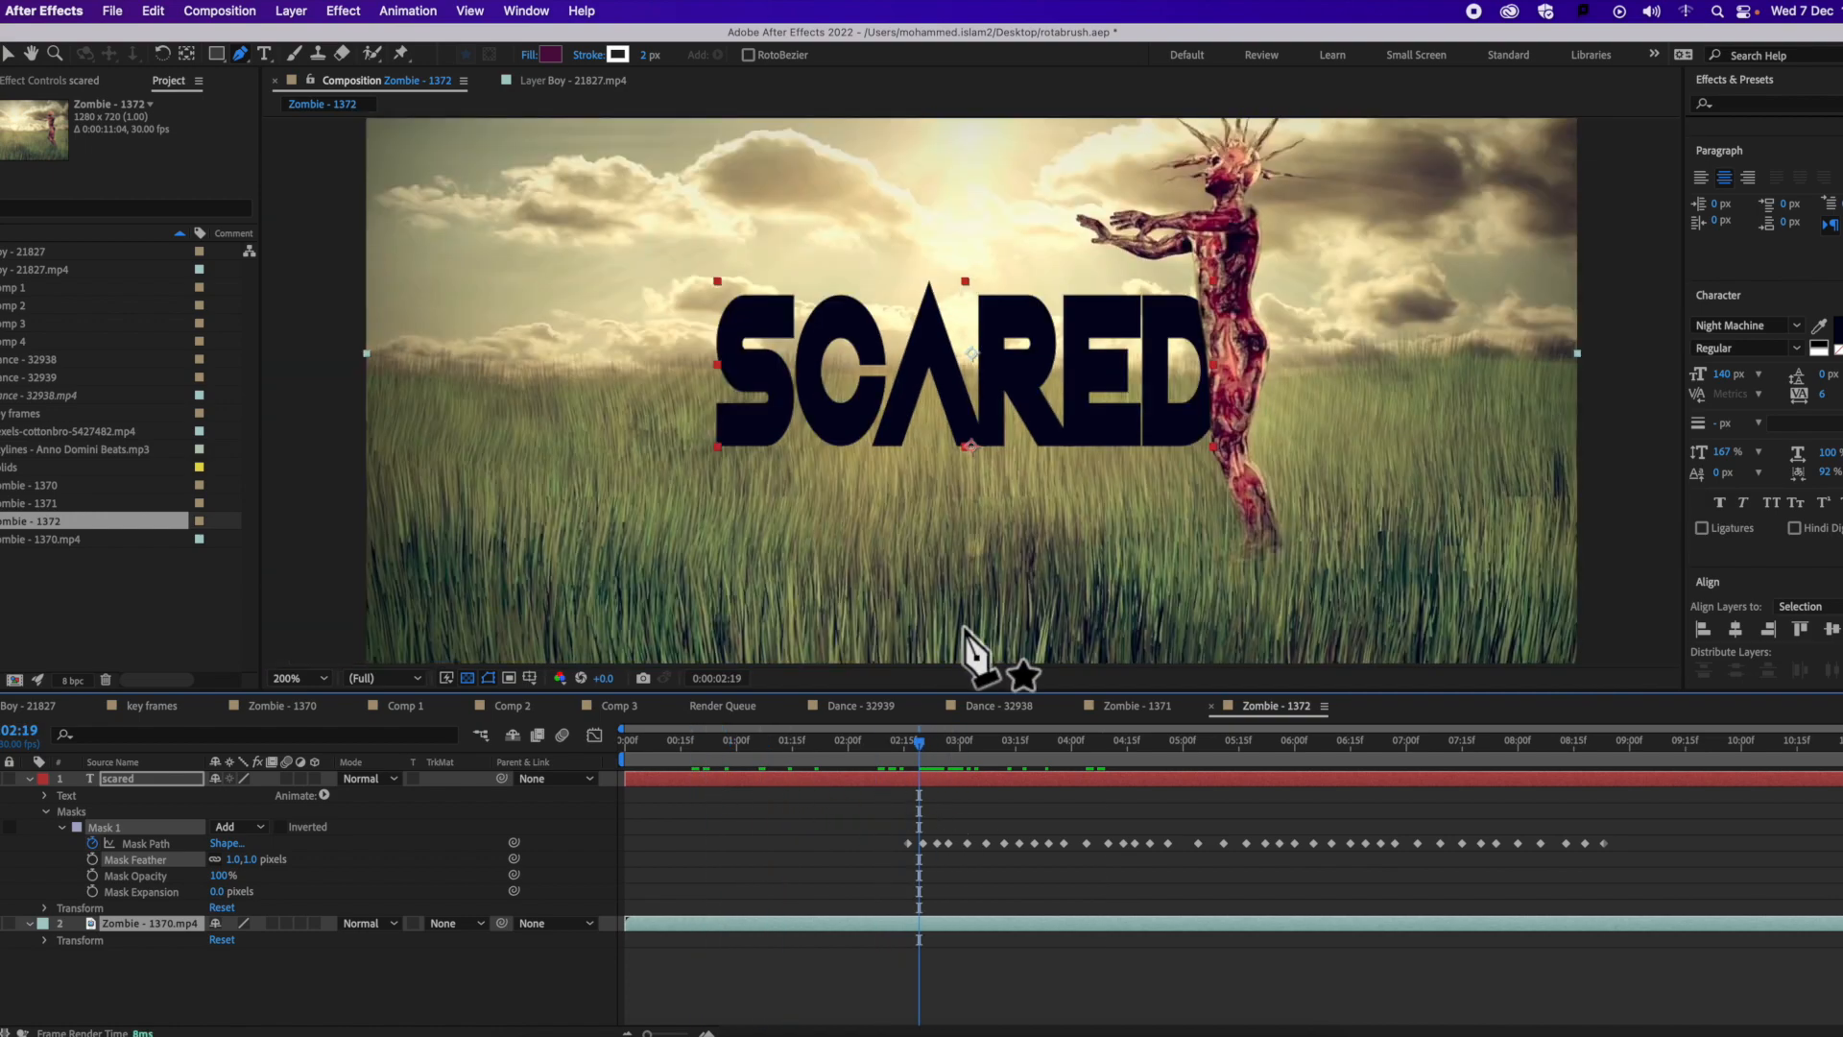
{"action": "left_click_drag", "start_coordinate": [906, 743], "coordinate": [895, 747]}
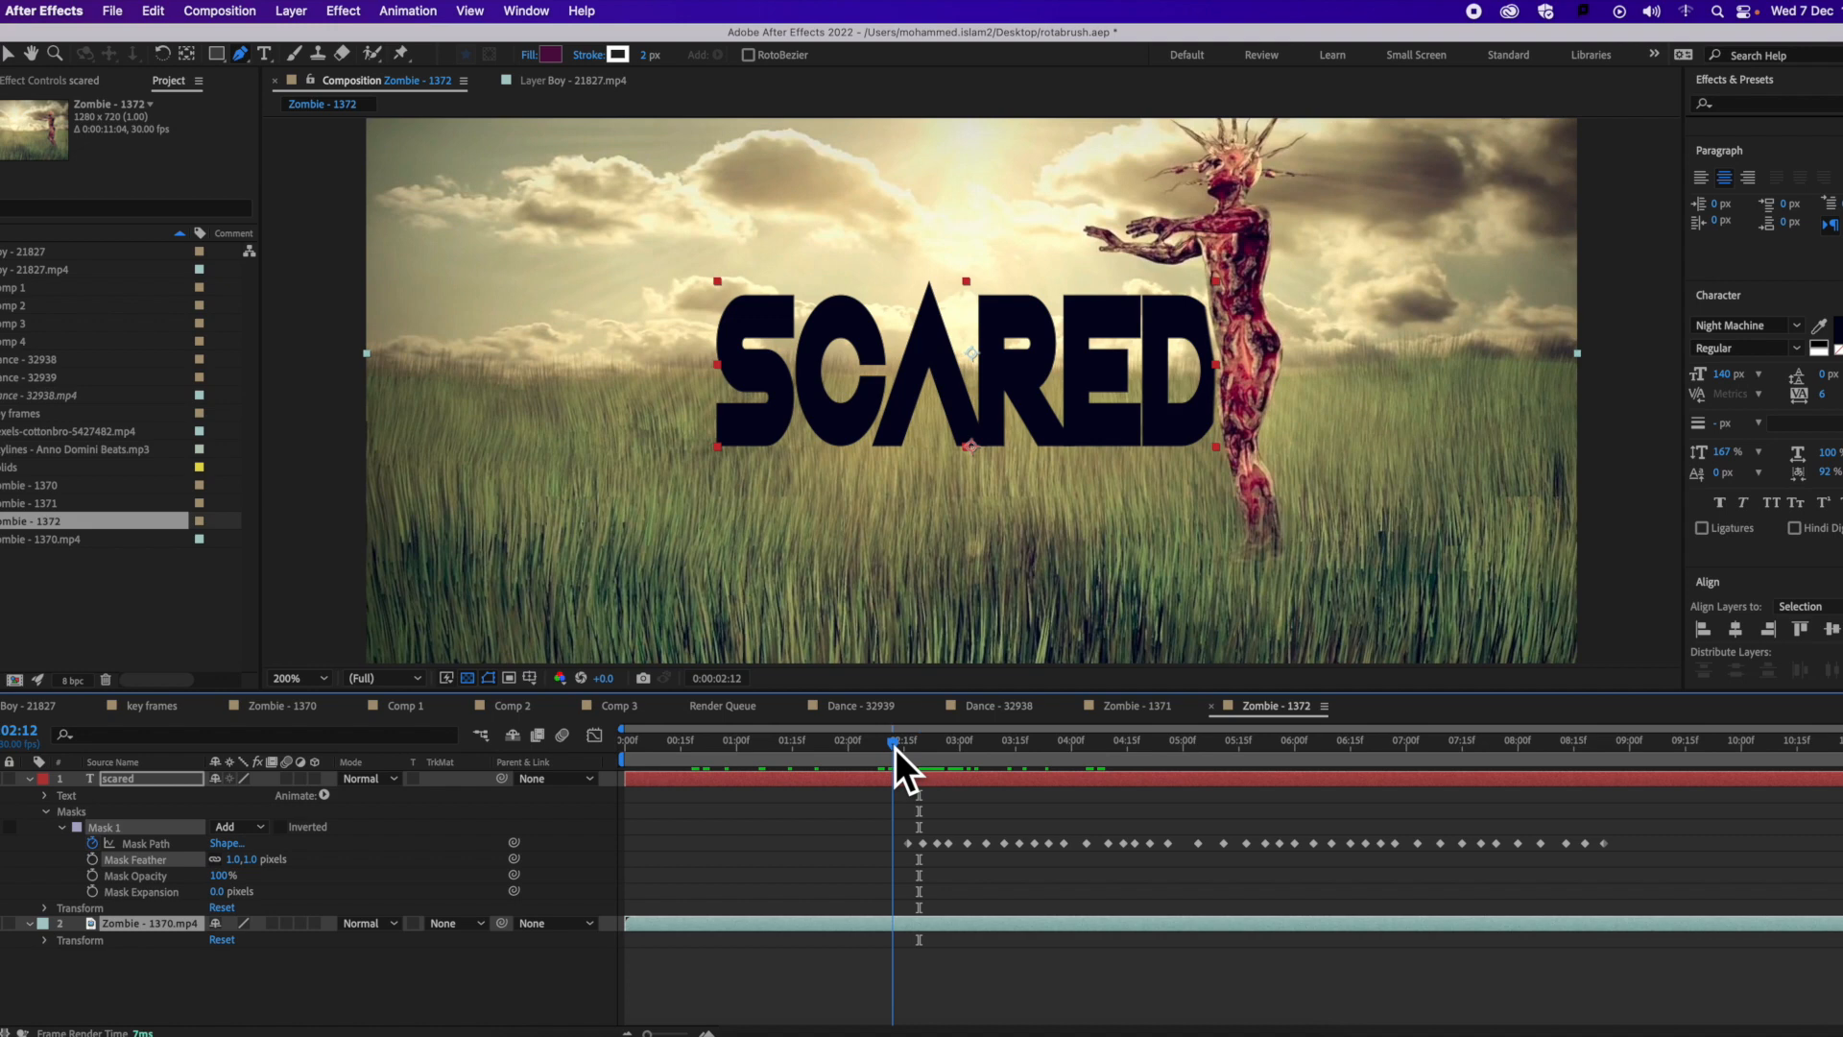
{"action": "key", "text": "space"}
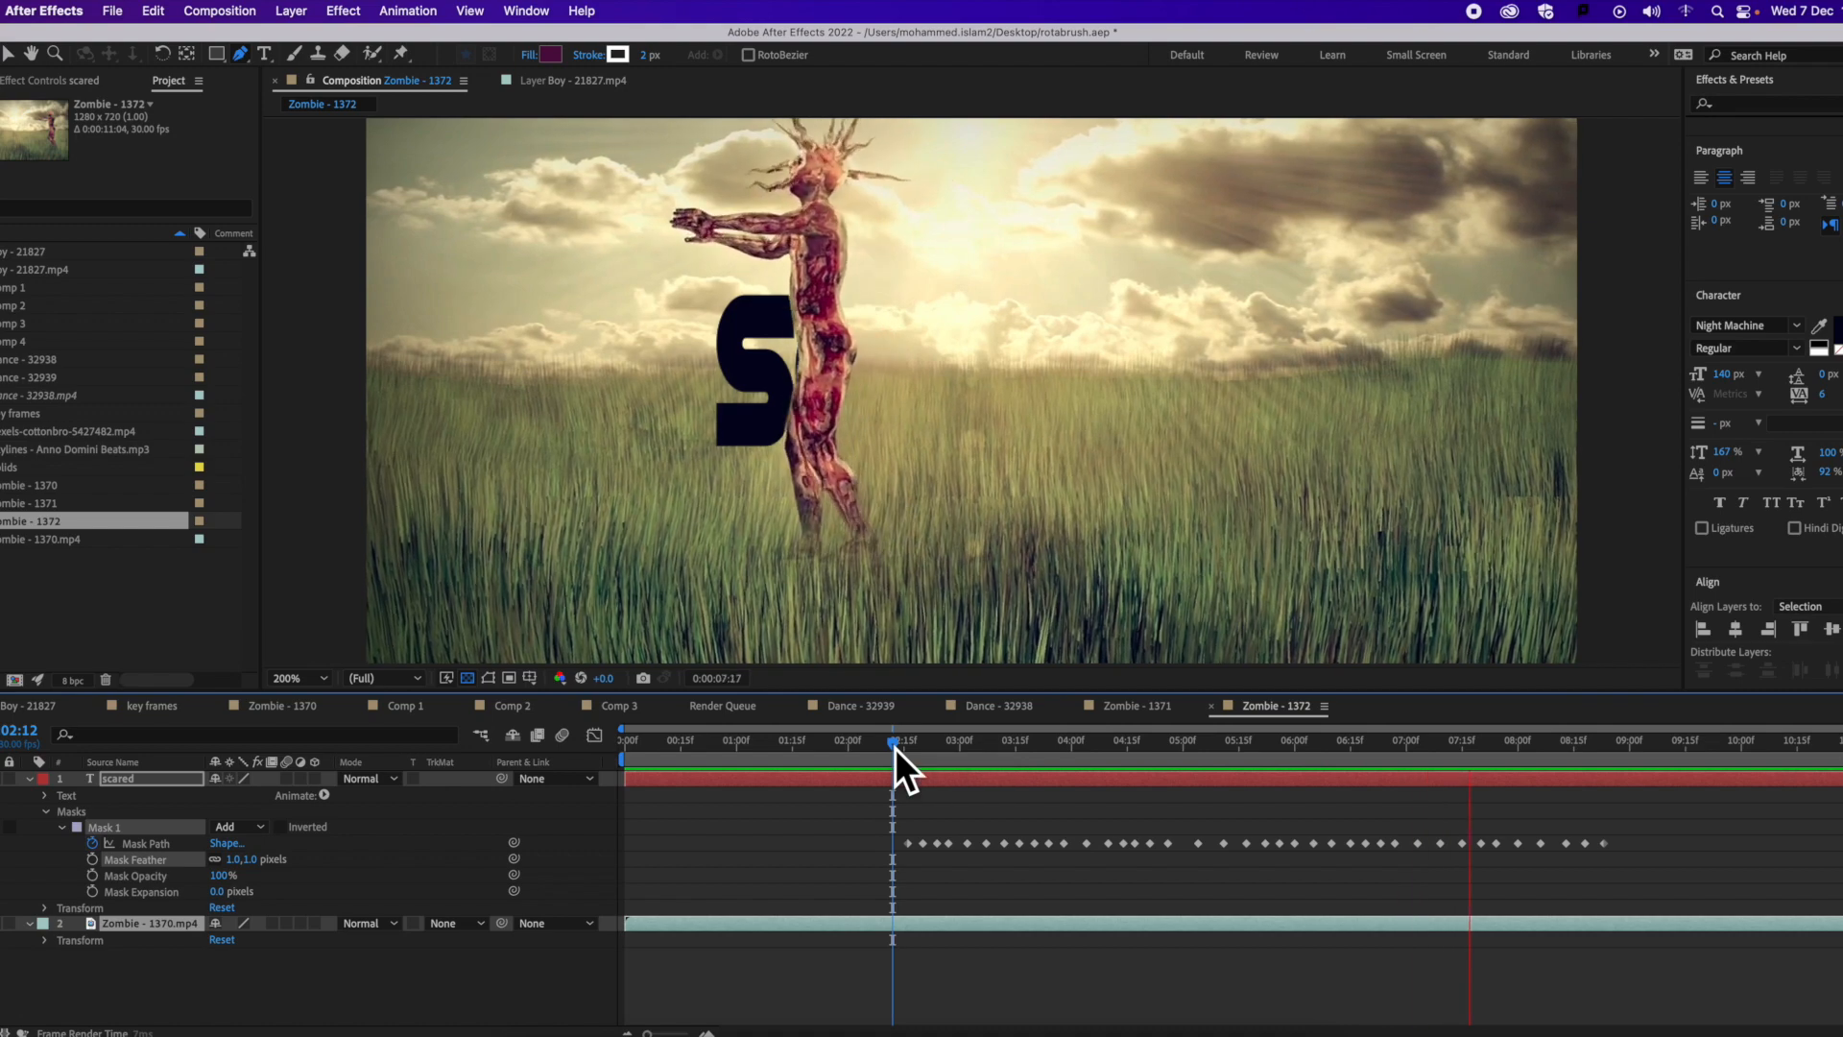
{"action": "key", "text": "space"}
{"action": "left_click_drag", "start_coordinate": [1685, 768], "coordinate": [1400, 803]}
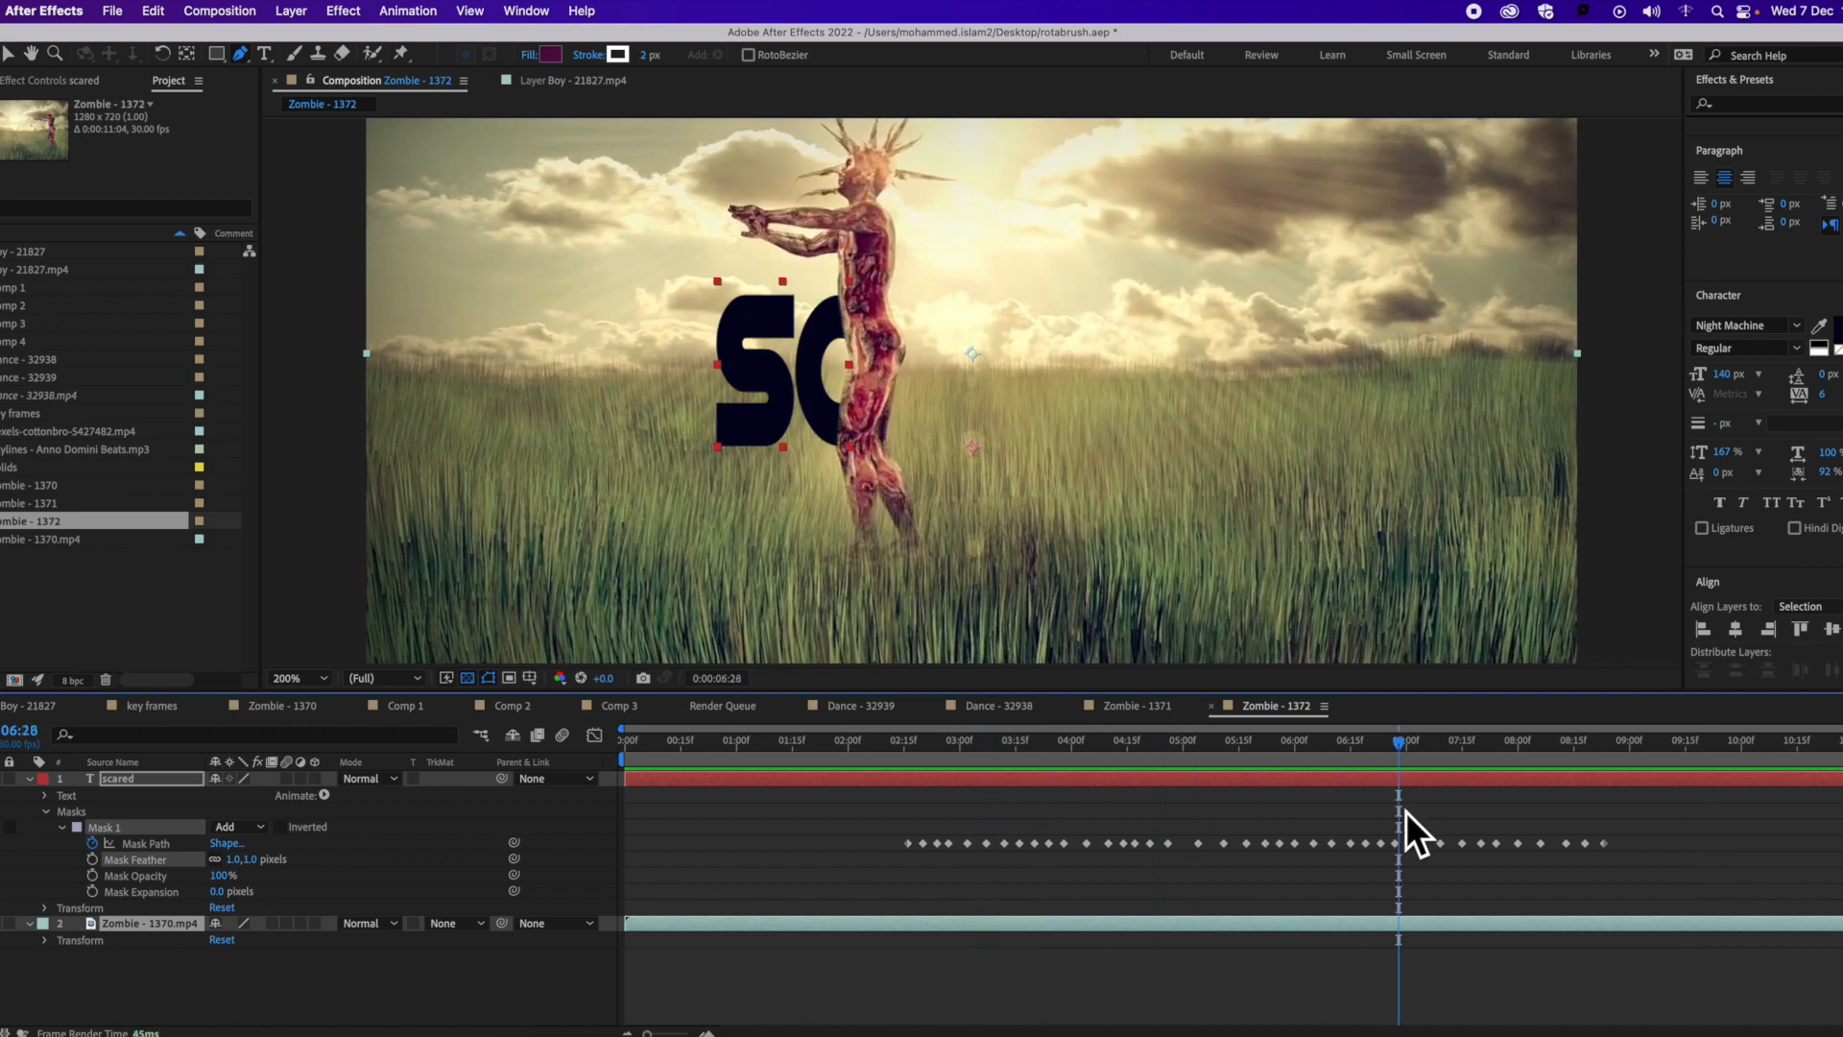